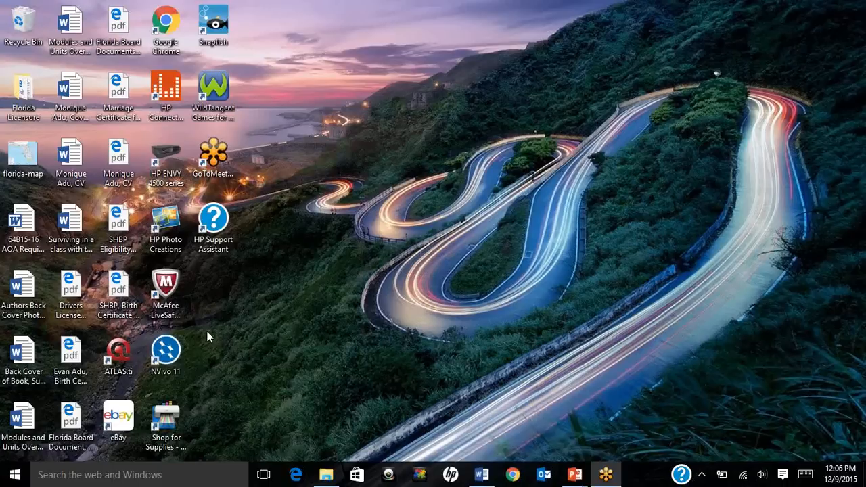
- Launch NVivo 11 and create a blank project titled "Environmental Project 2", leaving the description empty
double_click(178, 361)
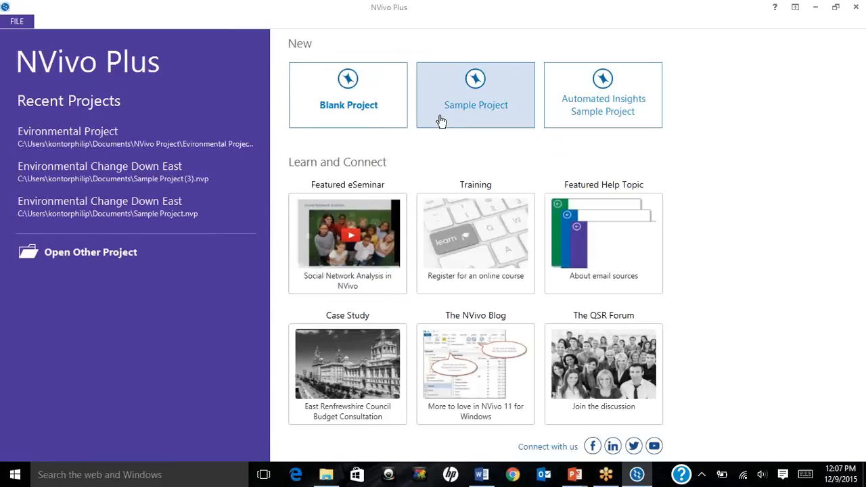
left_click(332, 121)
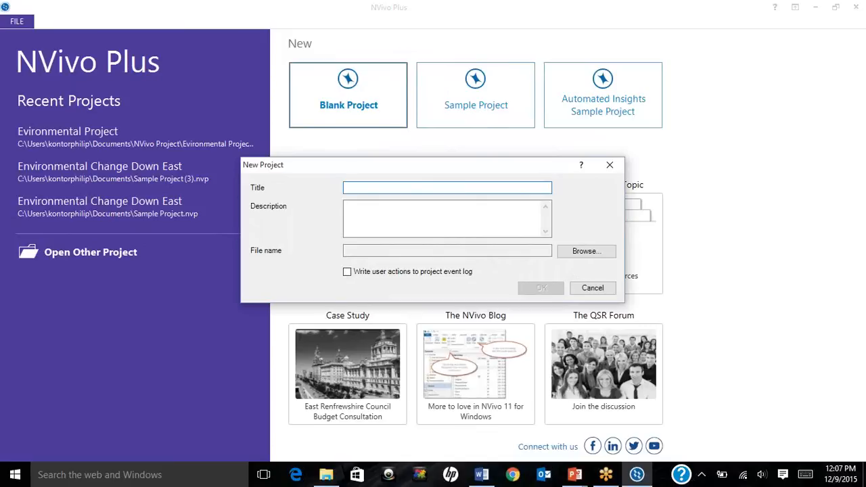
type("E")
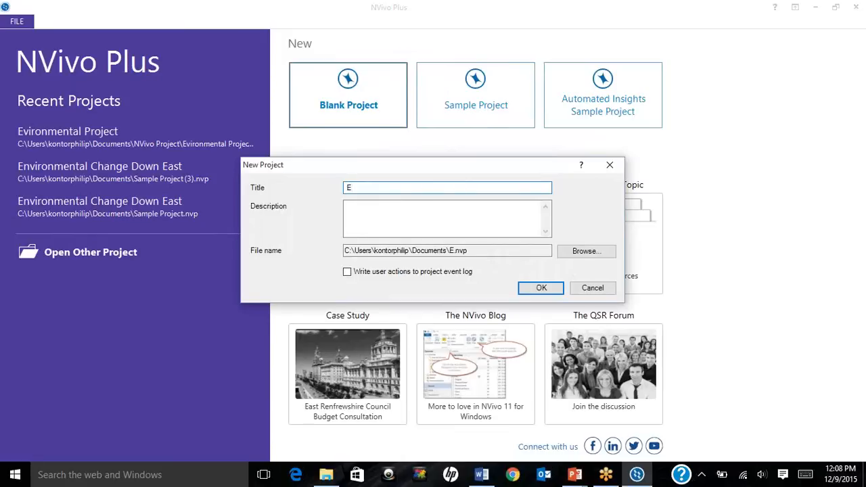
type("nvirontal")
key("BackSpace")
key("BackSpace")
key("BackSpace")
type("mental")
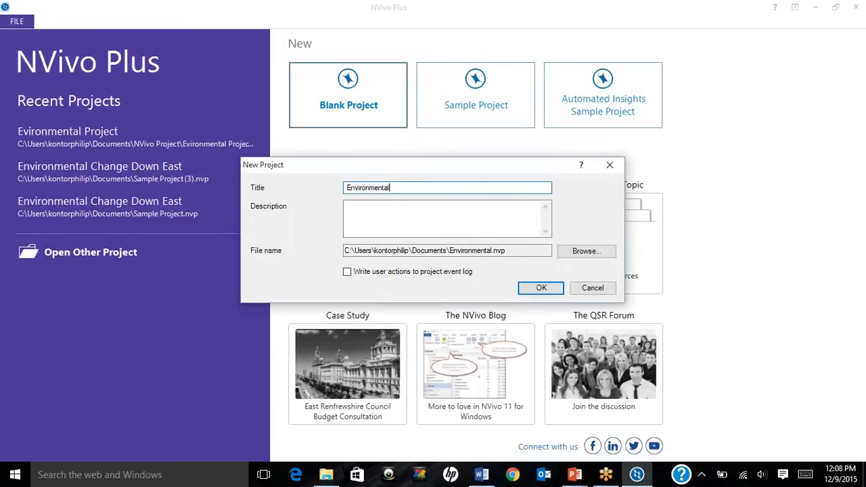
type(" Project")
type("2")
left_click(394, 221)
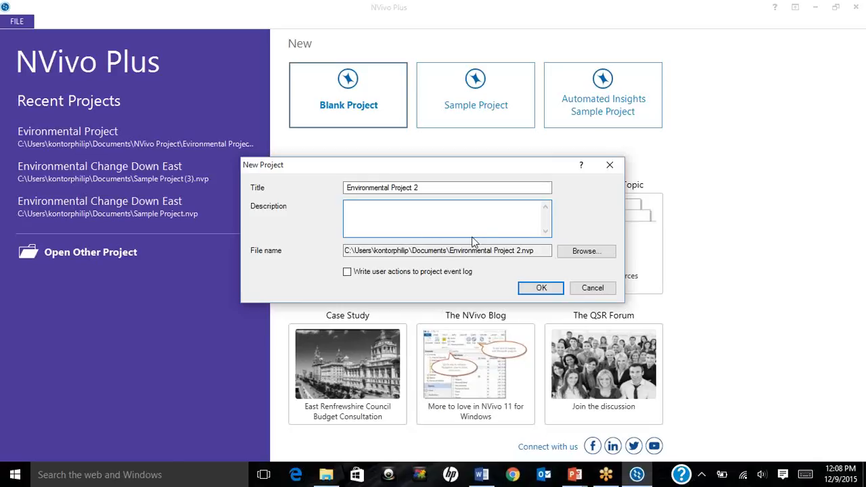
left_click(525, 287)
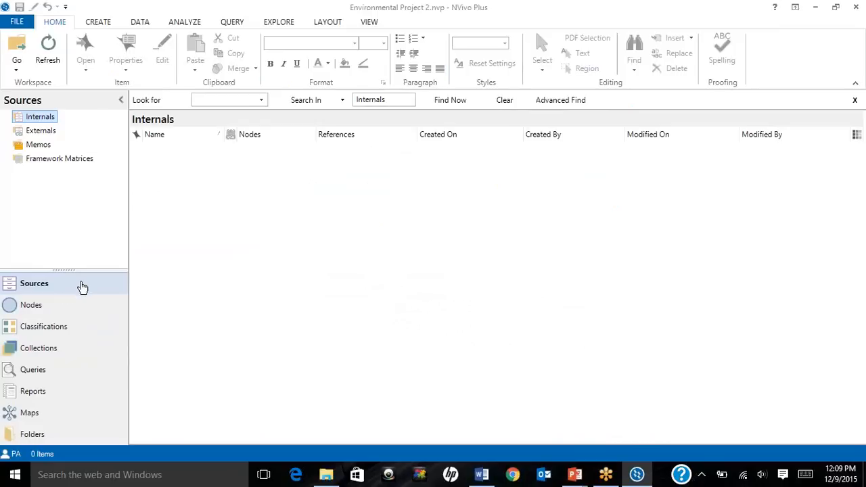
- Examine the project's nodes and classifications areas and the commands for creating, importing data, analyzing, querying, exploring, layout and viewing
left_click(71, 311)
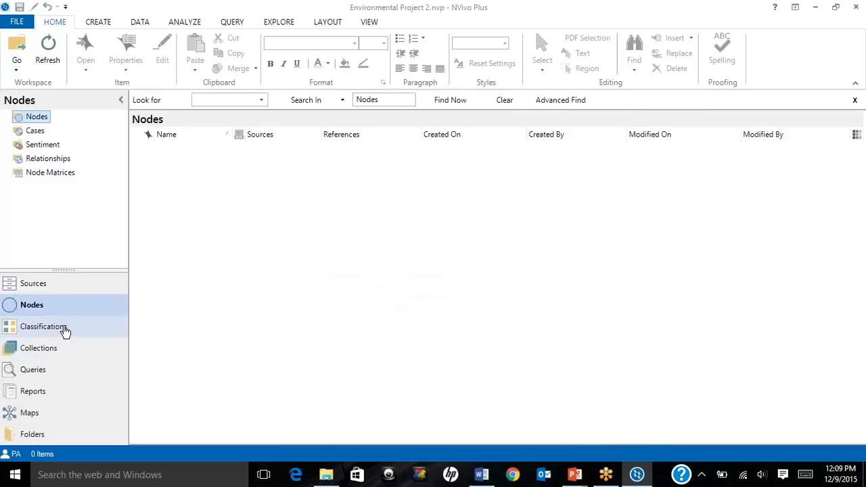
left_click(64, 329)
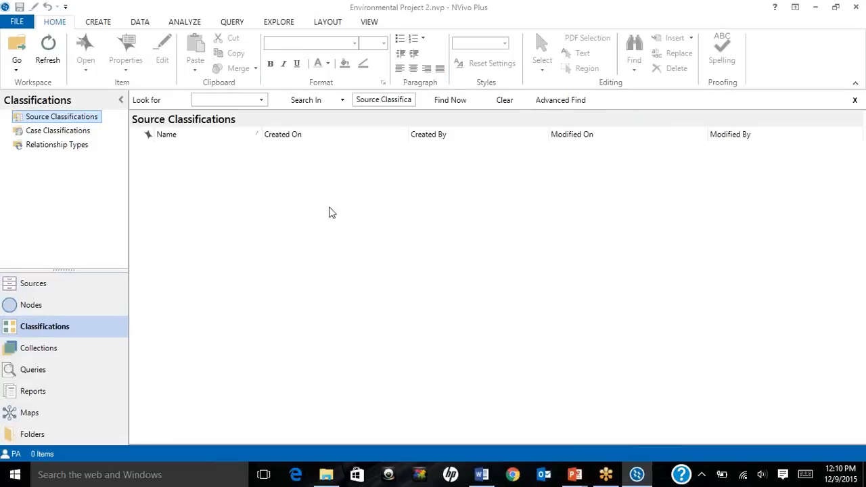
left_click(101, 23)
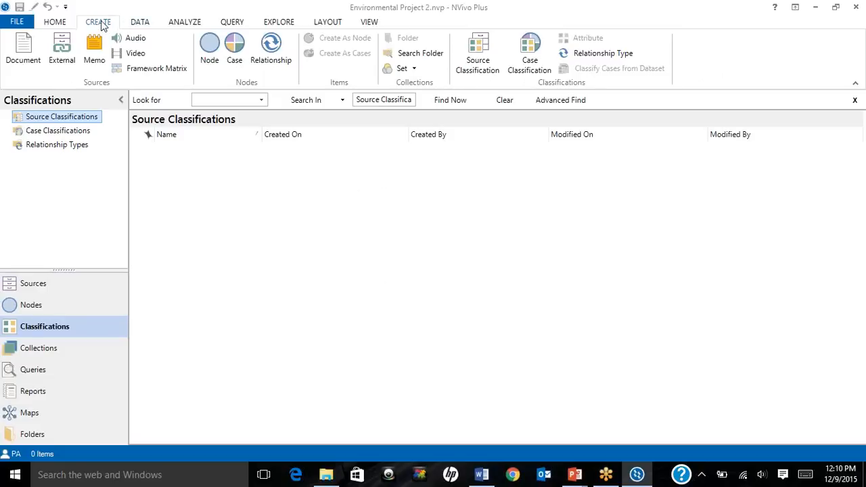
left_click(140, 23)
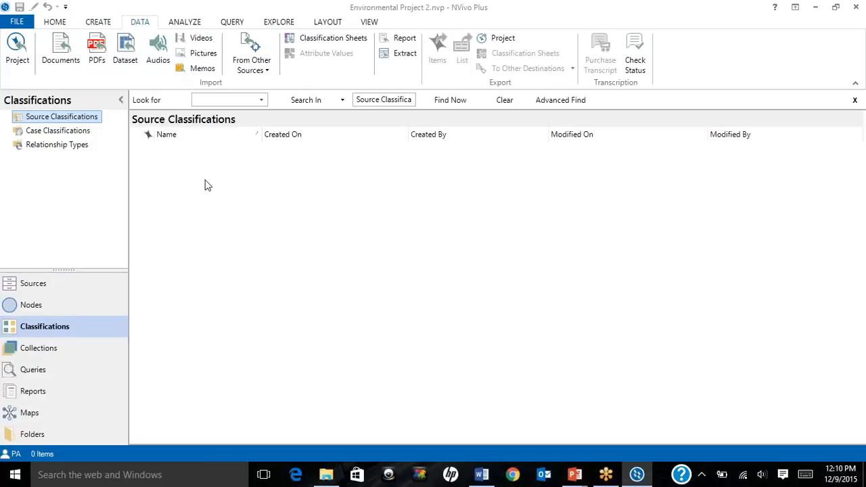
left_click(182, 24)
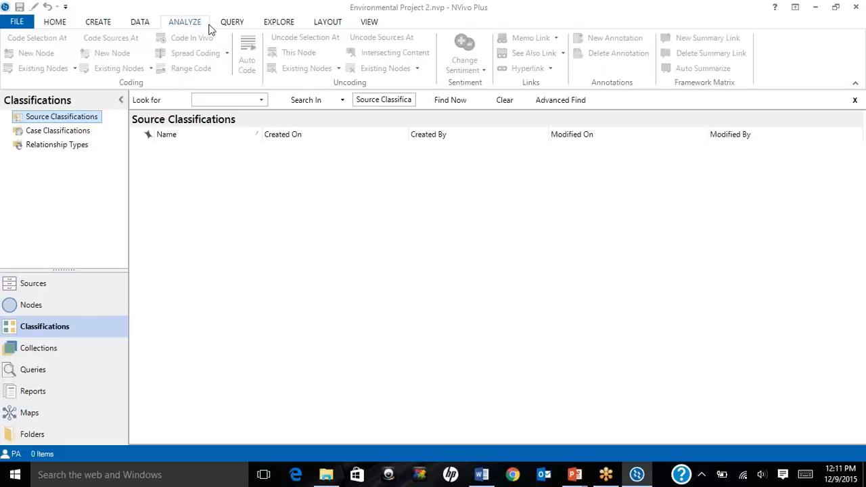
left_click(233, 24)
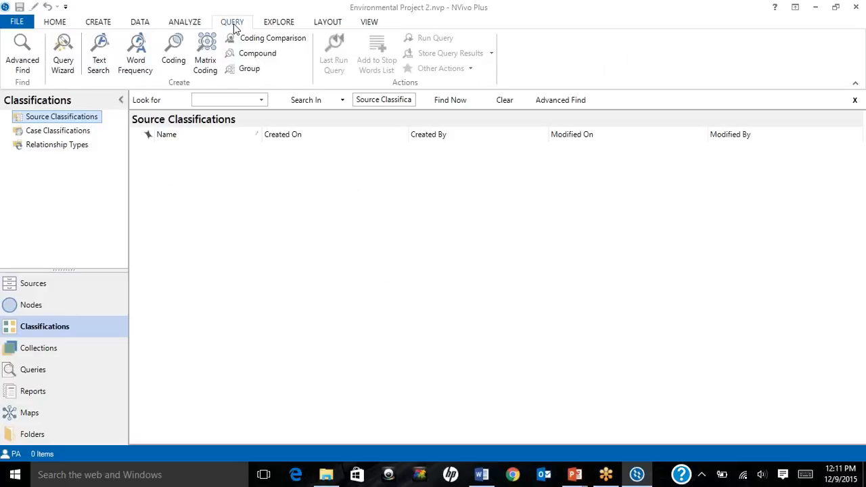
left_click(278, 28)
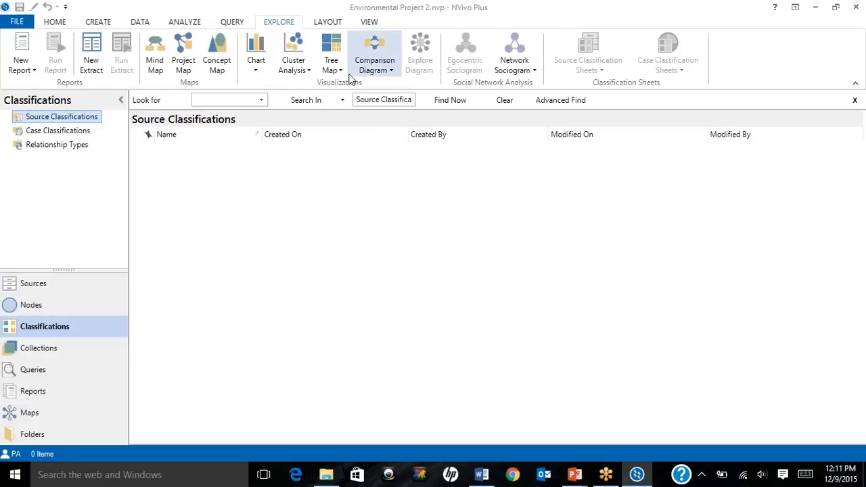
left_click(326, 23)
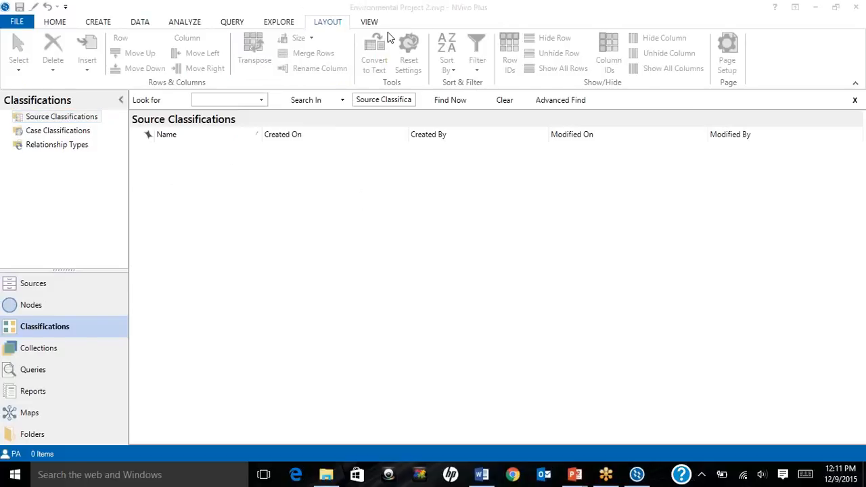
left_click(370, 23)
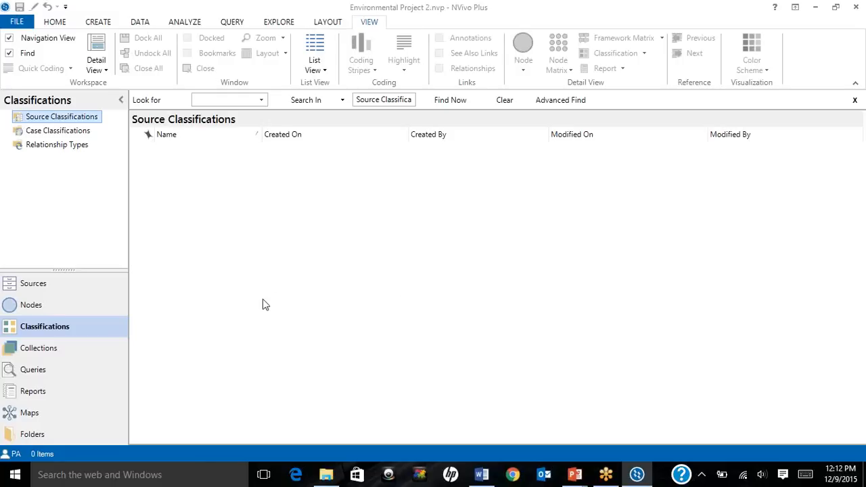
- Import all the interview Word documents from the Nvivo Interviews folder inside Documents\NVivo Project and show them among the internal sources
left_click(139, 22)
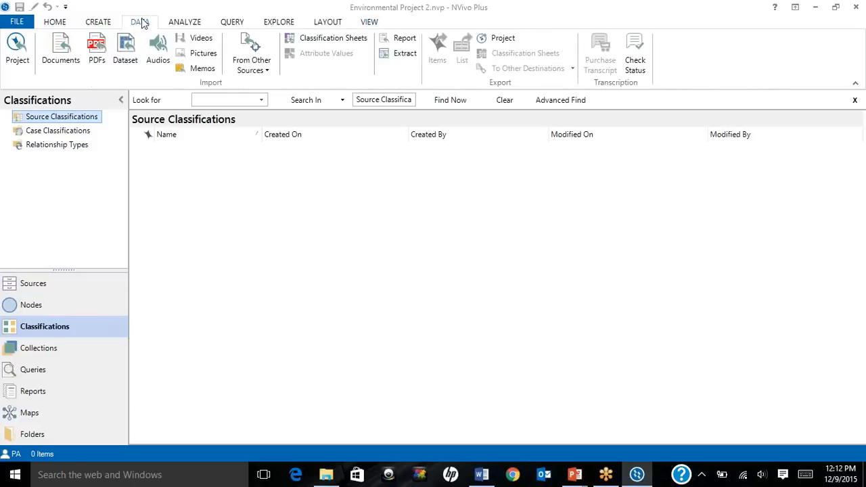
left_click(75, 61)
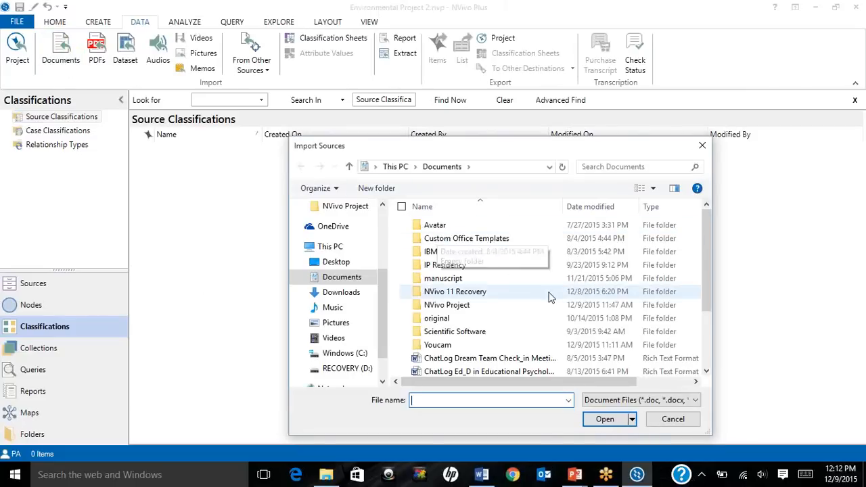
left_click_drag(709, 288, 697, 273)
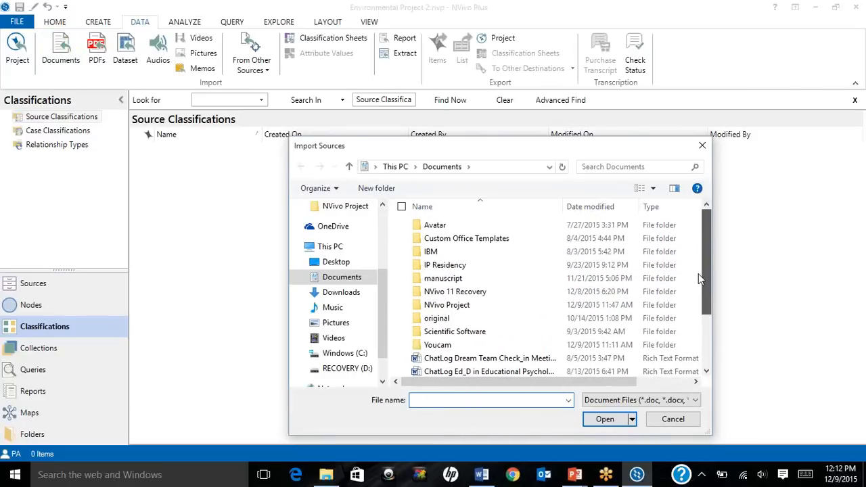
double_click(461, 306)
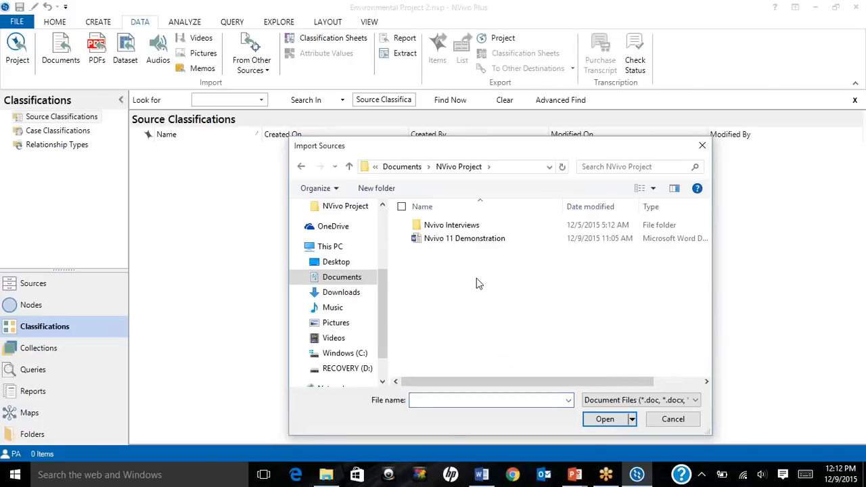
left_click(463, 230)
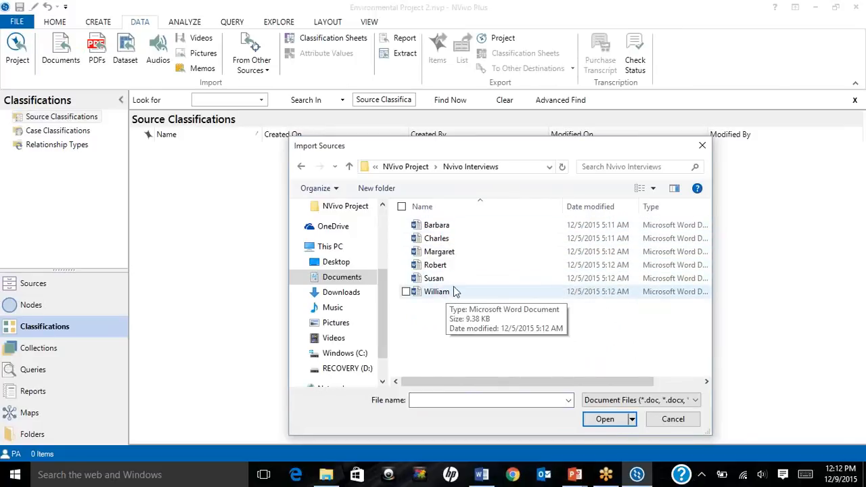
left_click(406, 225)
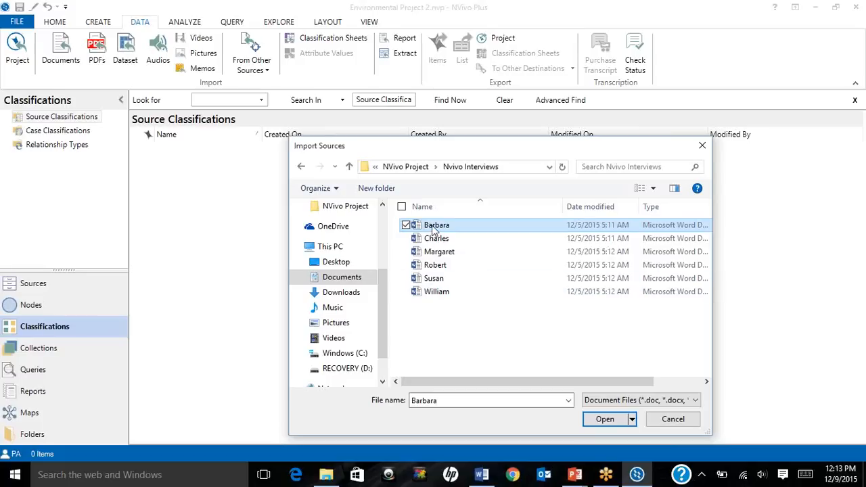
left_click(432, 296, "shift")
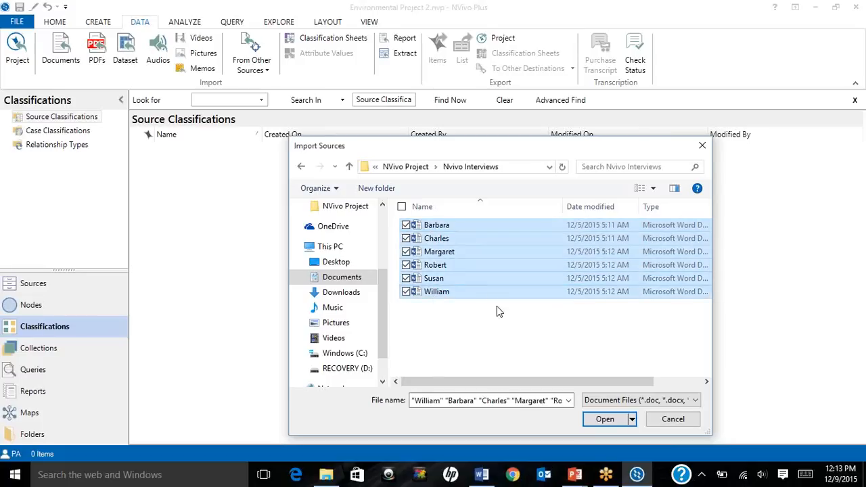
left_click(602, 420)
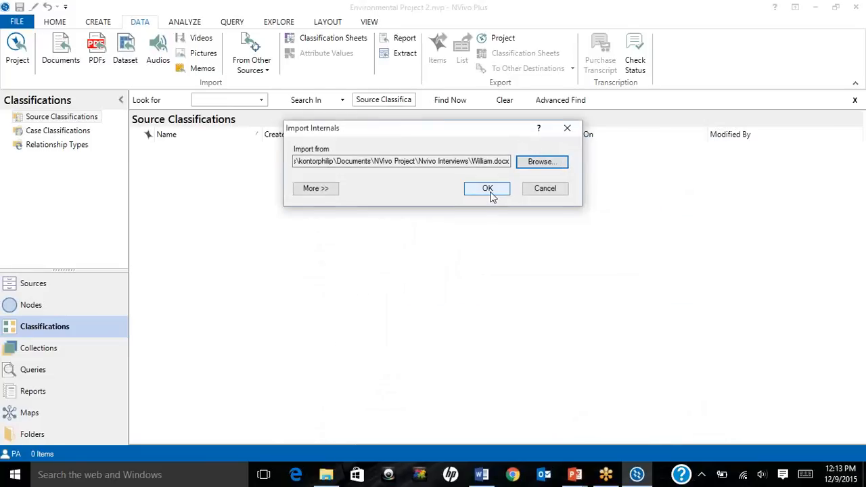
left_click(490, 191)
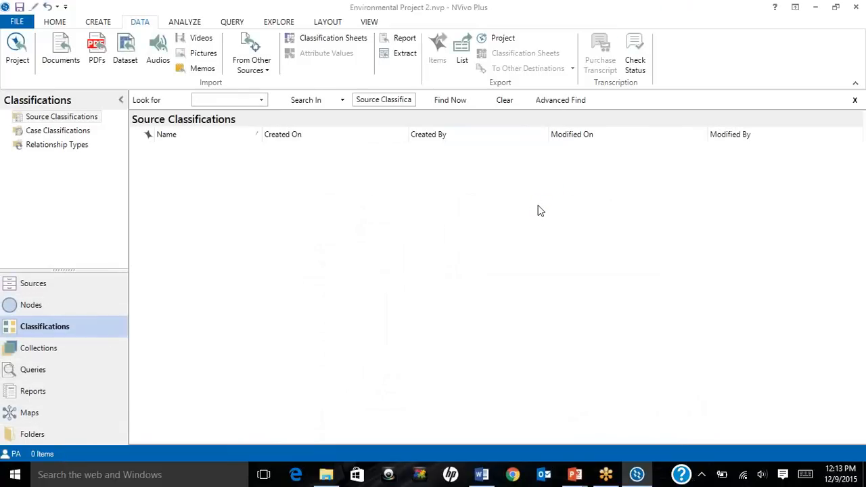
left_click(115, 292)
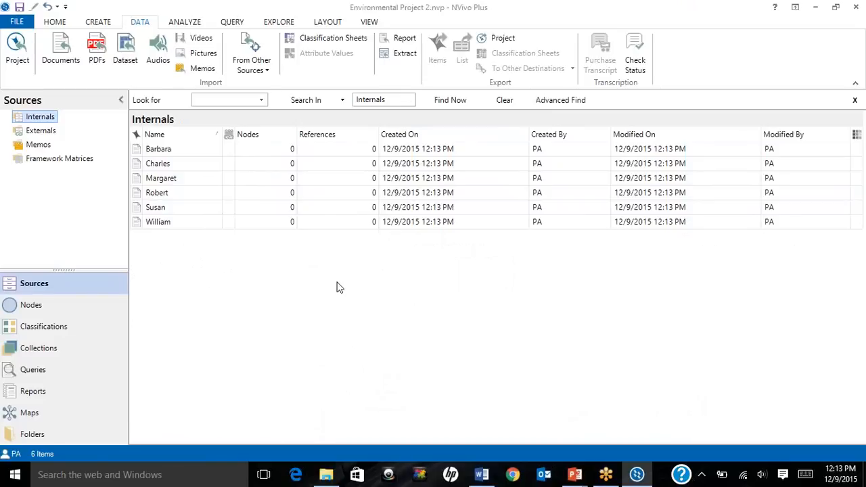
- Run a word frequency query on all sources for the 1000 most frequent words, minimum length 3, grouped by exact matches
left_click(232, 23)
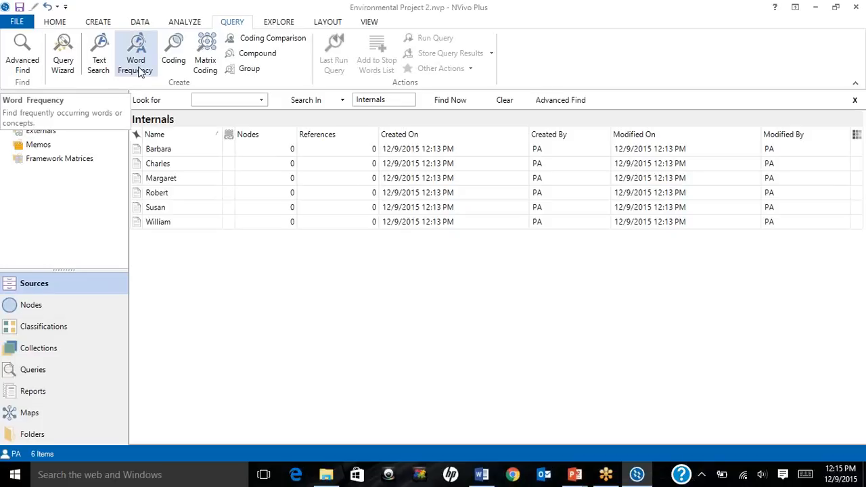
left_click(139, 71)
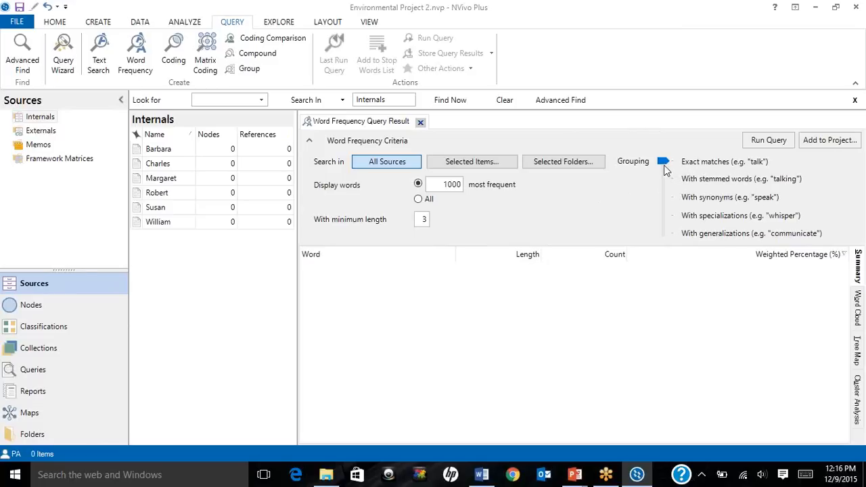
left_click(663, 162)
left_click(784, 142)
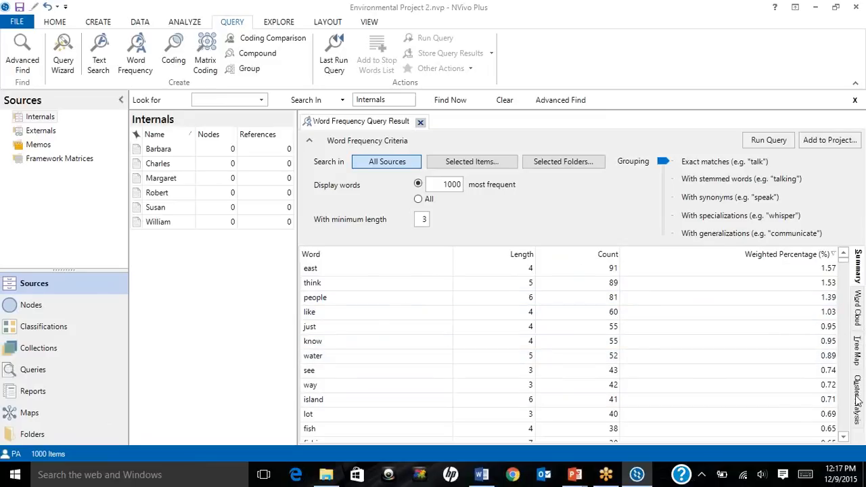
- Display the word frequency results as a word cloud and apply the white-background style with red, orange, yellow and green words
left_click(857, 317)
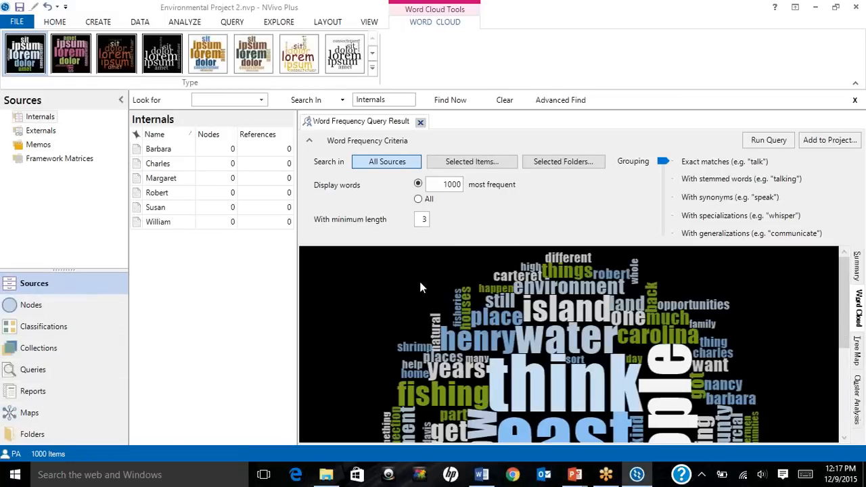
mouse_move(845, 326)
left_mouse_down()
mouse_move(850, 367)
mouse_move(853, 330)
left_mouse_up()
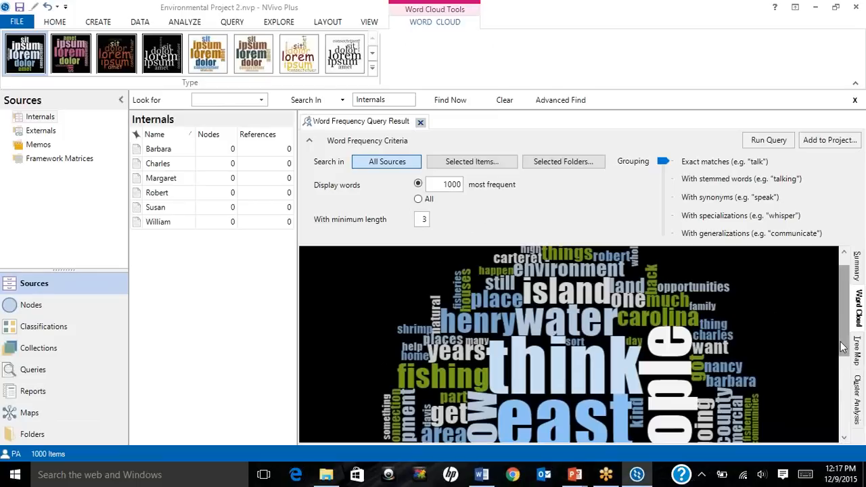
left_click_drag(842, 347, 842, 363)
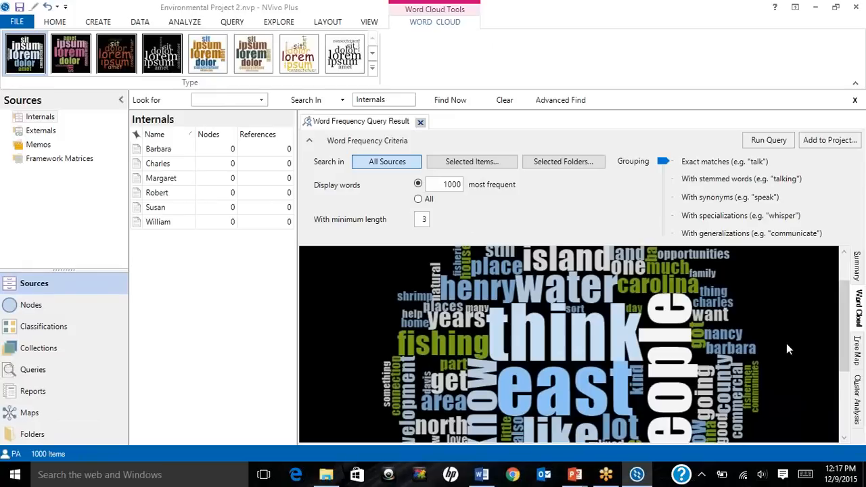
mouse_move(842, 345)
left_mouse_down()
mouse_move(845, 386)
mouse_move(829, 316)
mouse_move(834, 334)
left_mouse_up()
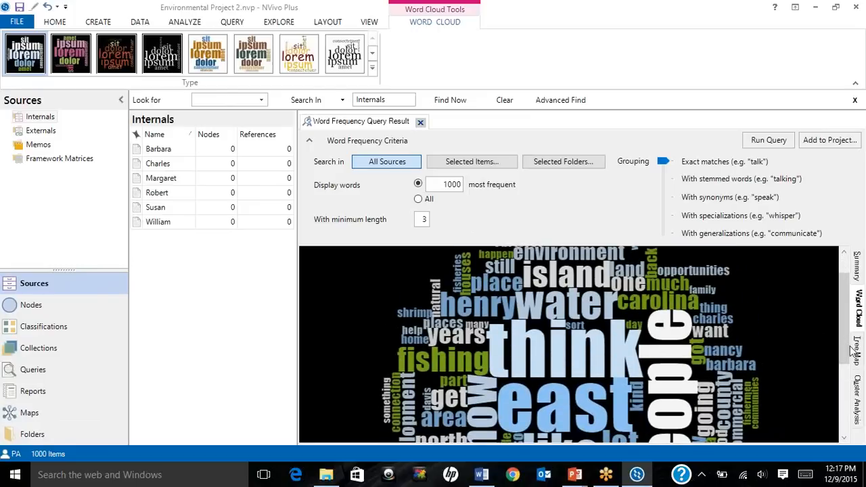
left_click_drag(851, 348, 853, 378)
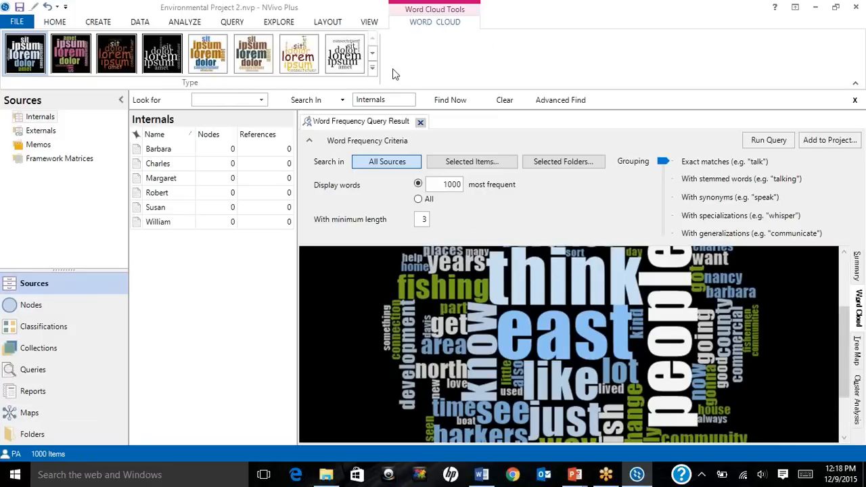
left_click(294, 61)
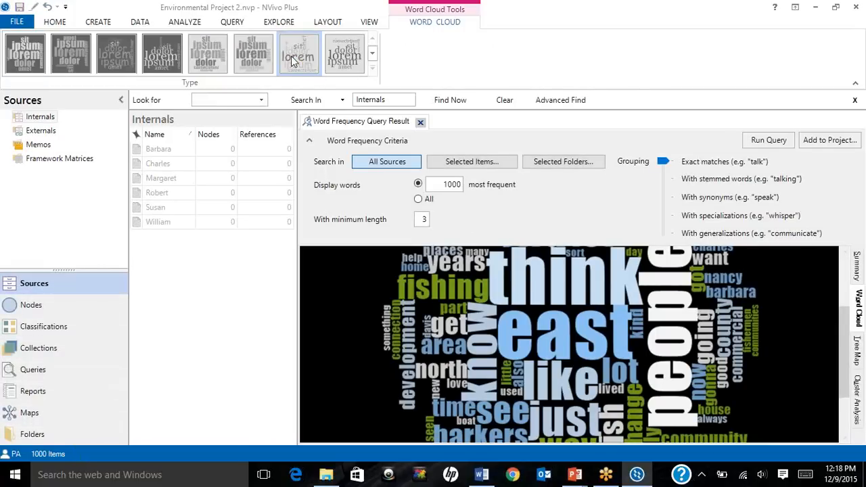
scroll(844, 323, "up", 2)
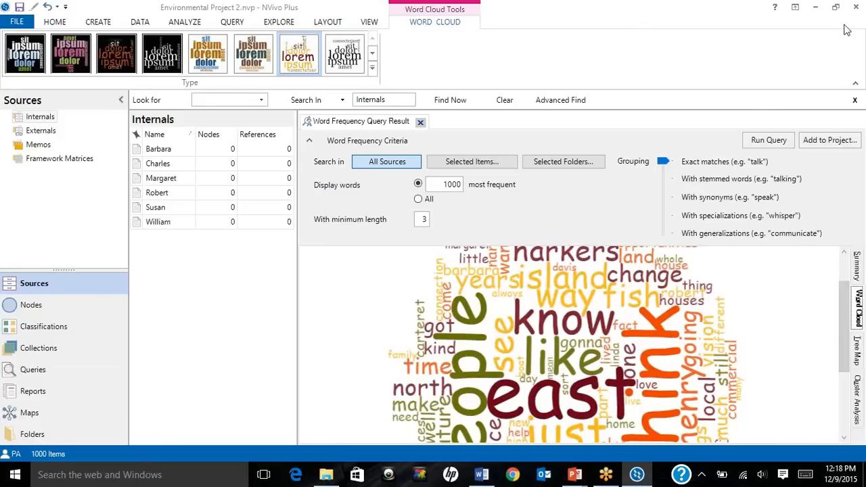
- Compare the word frequency summary list with the word cloud and check the commands available for the word "way"
left_click(858, 267)
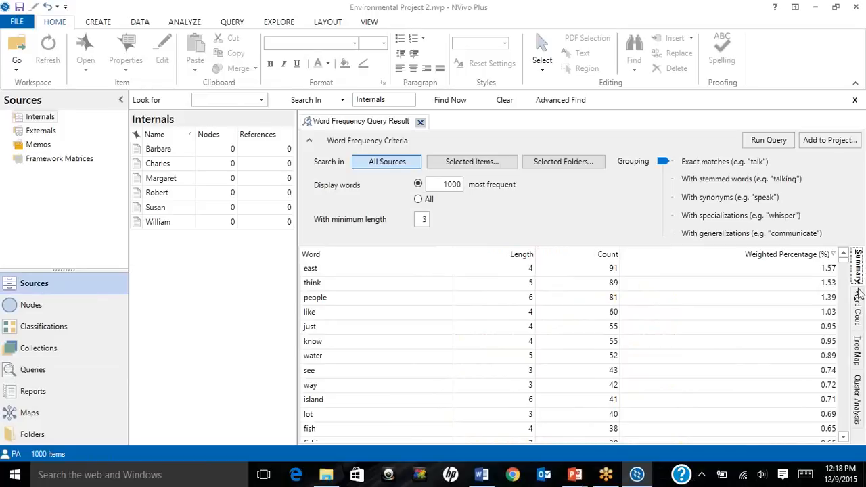
left_click(859, 303)
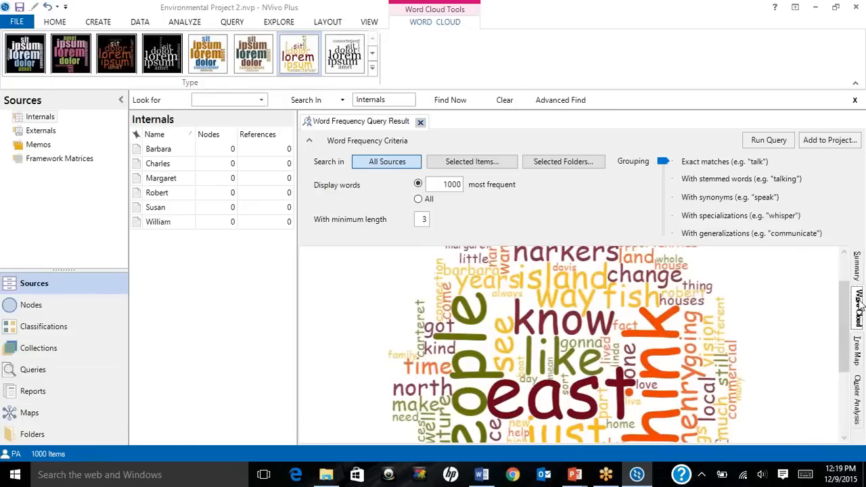
right_click(536, 297)
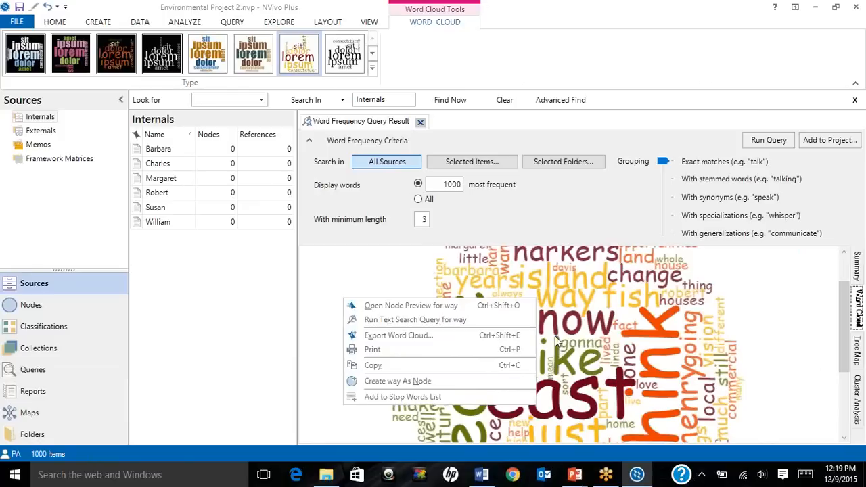
left_click(614, 335)
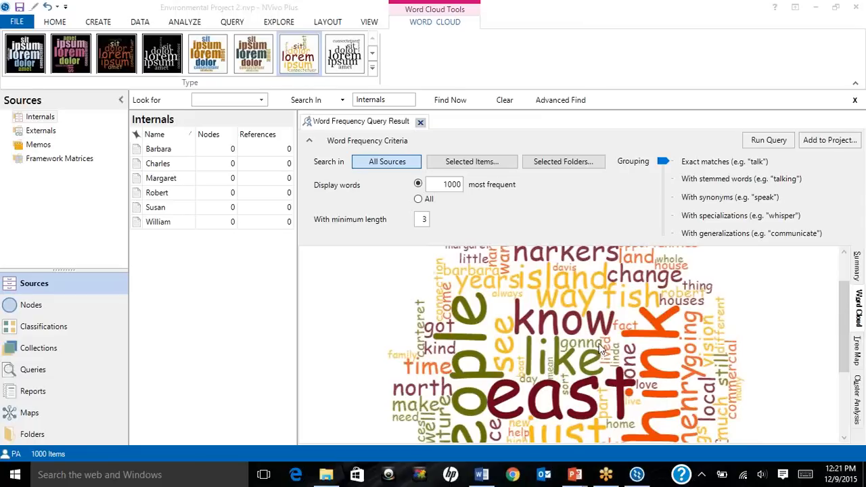
left_click(576, 346)
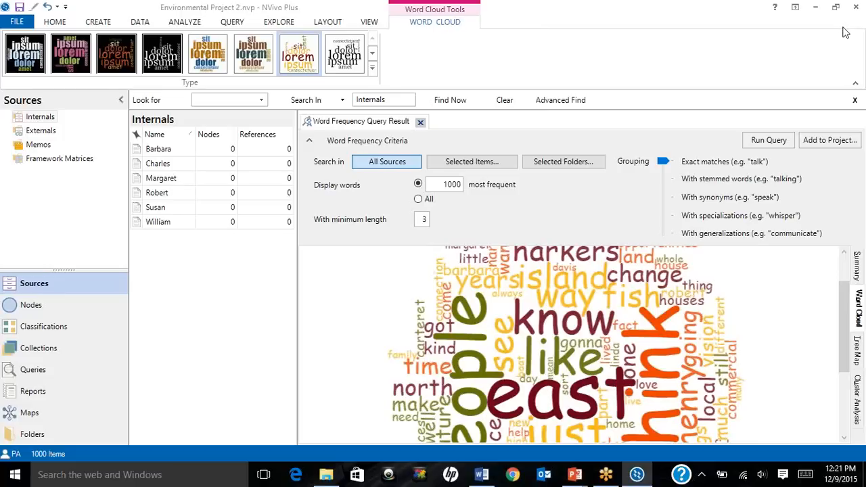
left_click(662, 313)
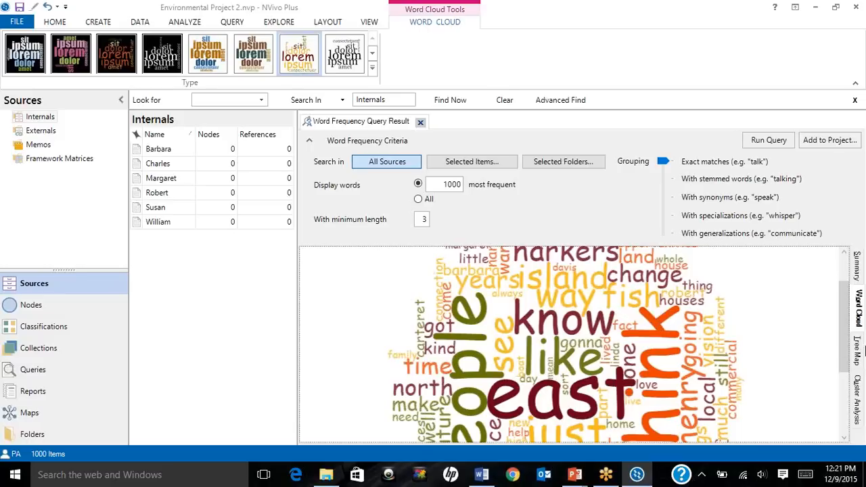
- Look over the whole word cloud and close the word frequency query results
left_click_drag(844, 355, 846, 380)
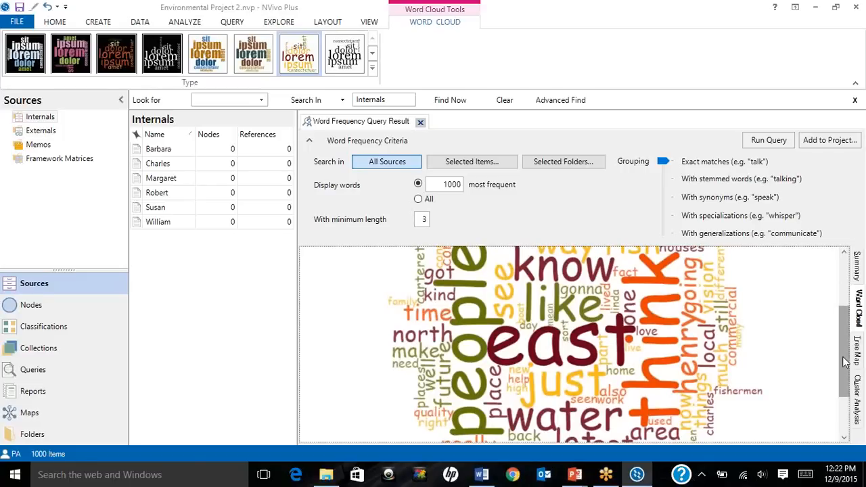
left_click_drag(844, 358, 843, 313)
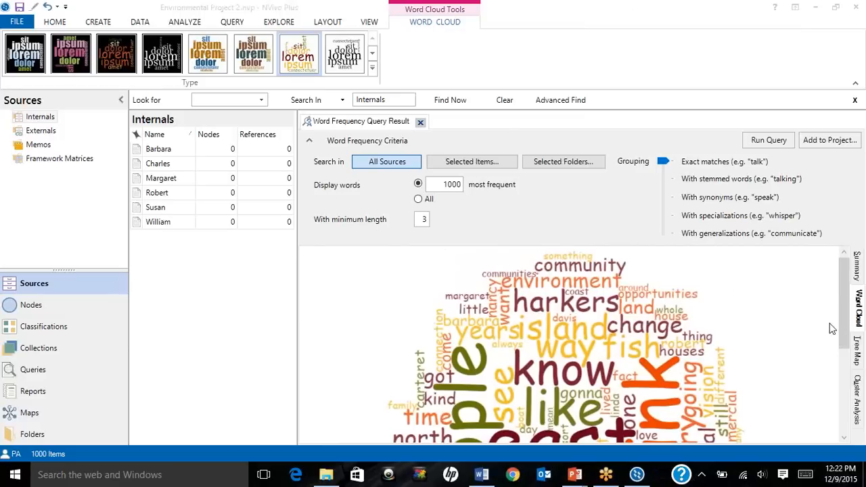
left_click_drag(846, 358, 851, 391)
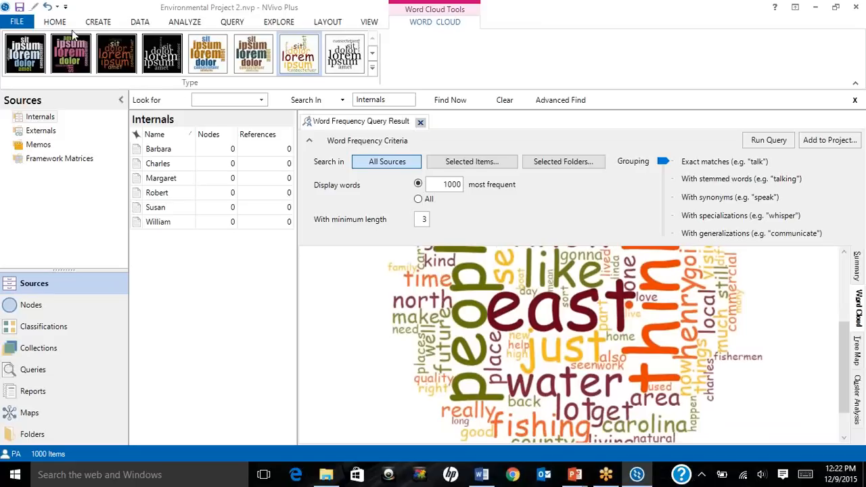
left_click(420, 123)
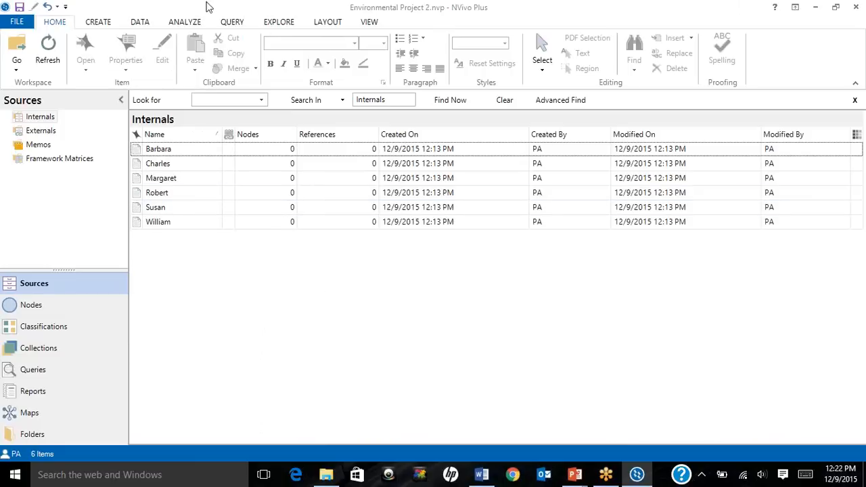
- Run a text search query for exact matches of "Water" in all sources
left_click(230, 25)
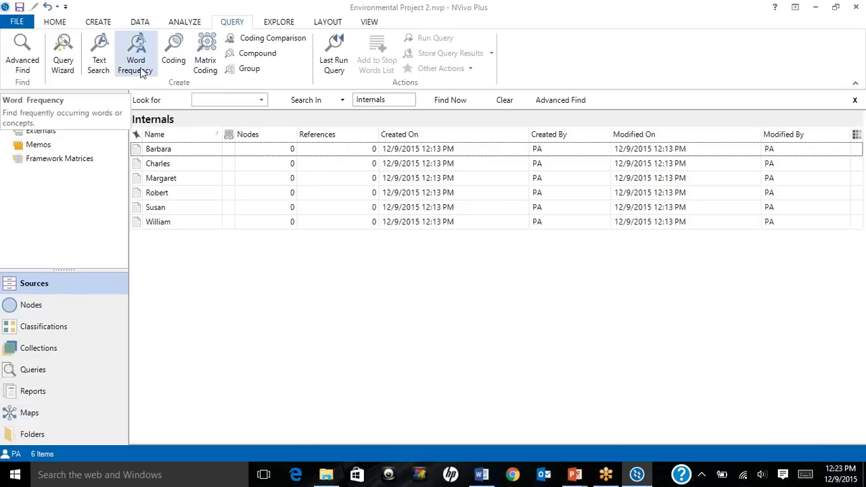
left_click(99, 65)
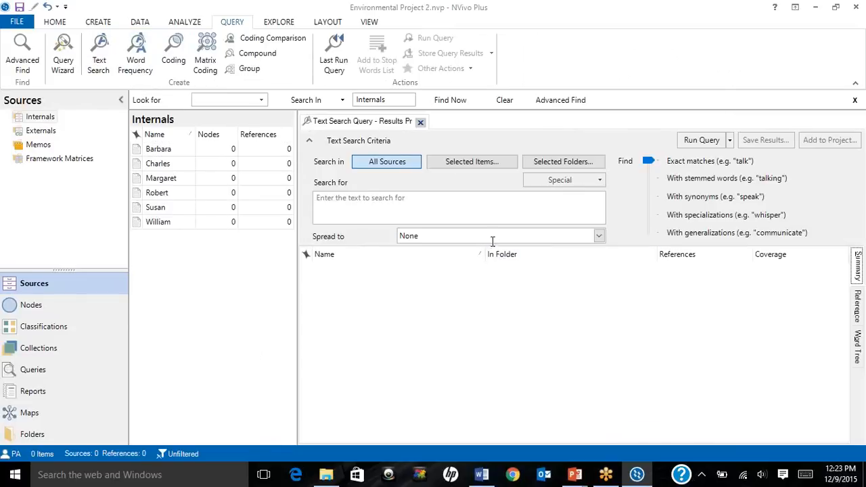
left_click(415, 201)
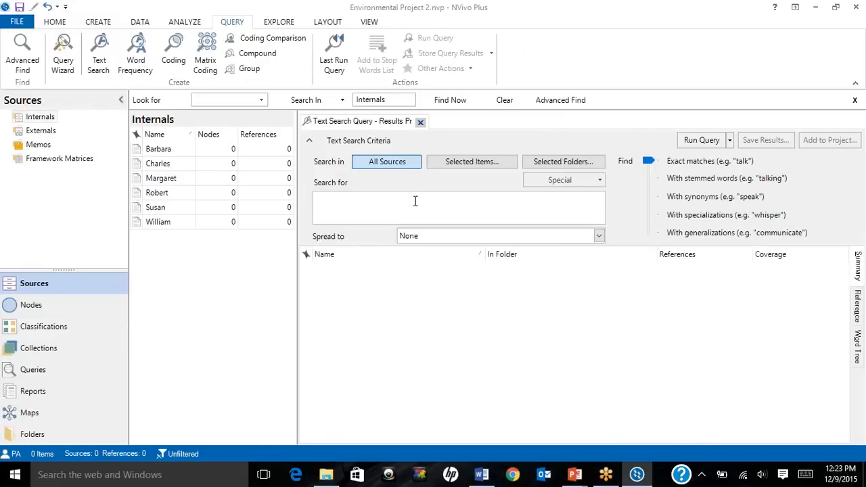
type("Water")
left_click(729, 144)
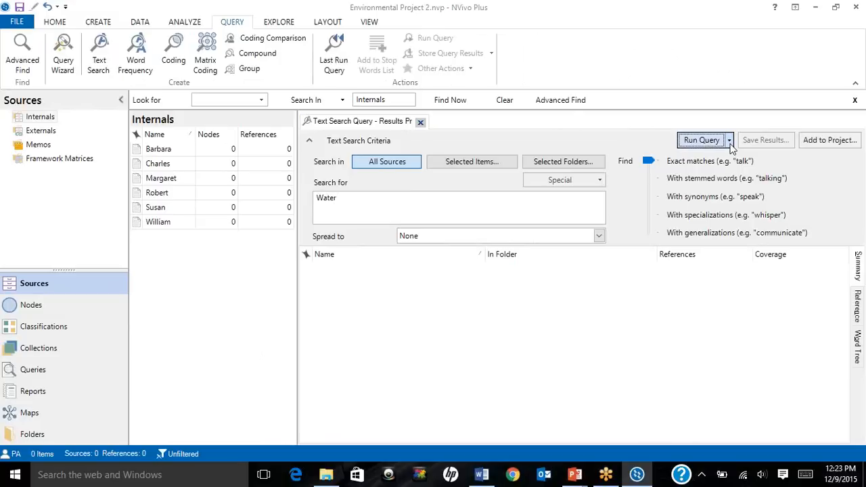
left_click(729, 142)
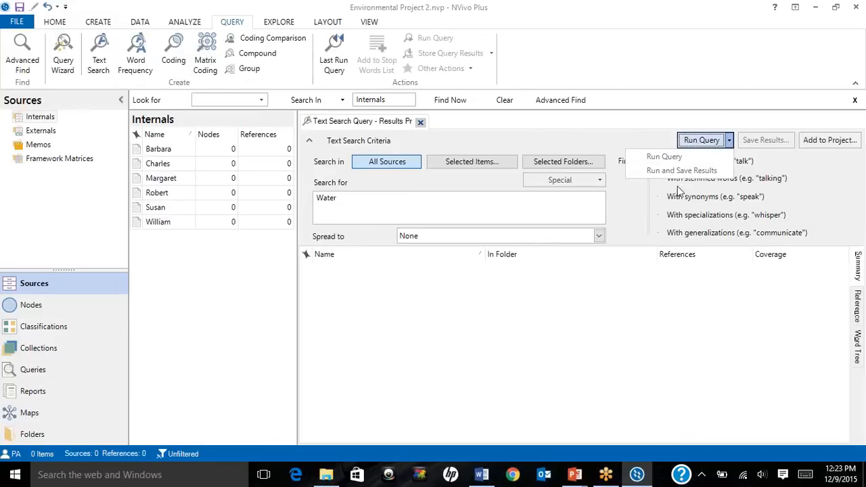
left_click(664, 159)
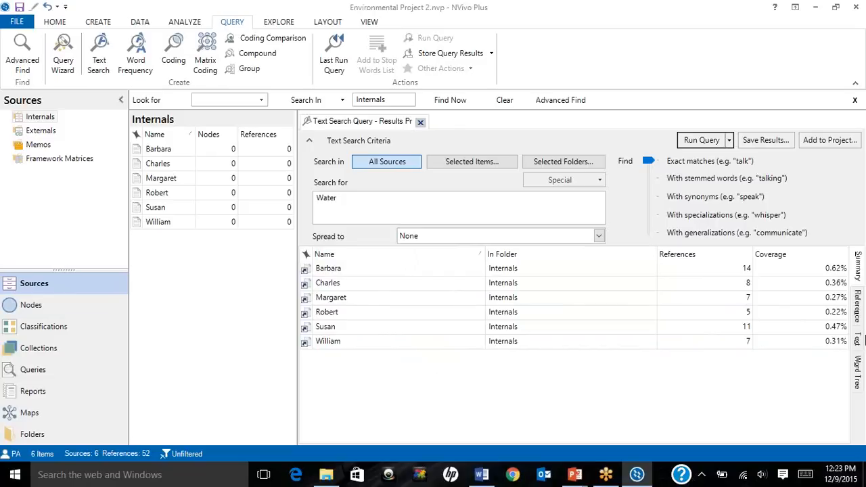
- Display the "Water" search results as a word tree and undock them into a separate maximized window
left_click(859, 387)
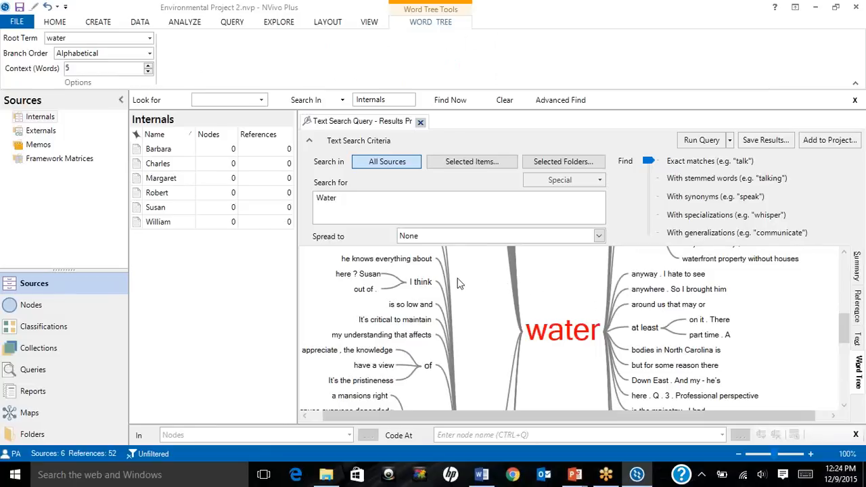
right_click(388, 125)
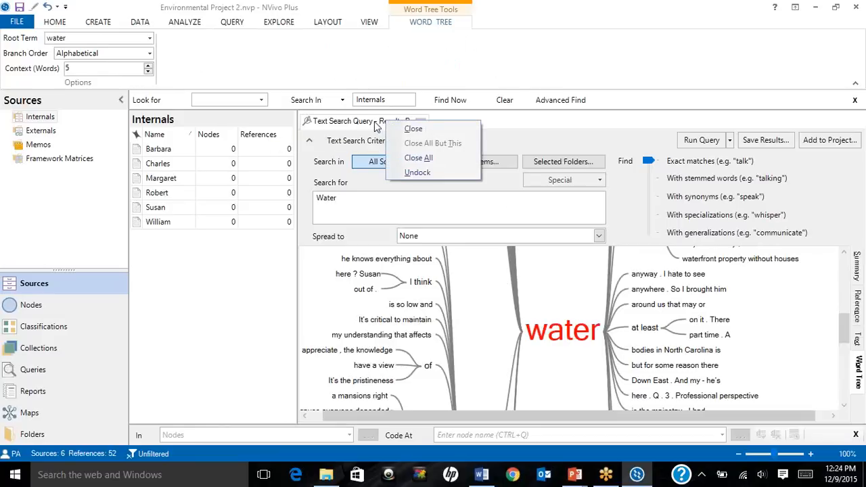
left_click(434, 172)
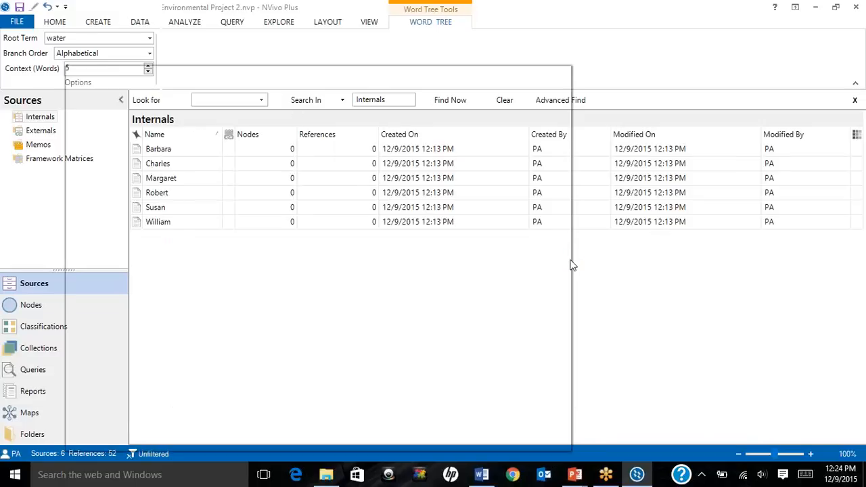
left_click(530, 236)
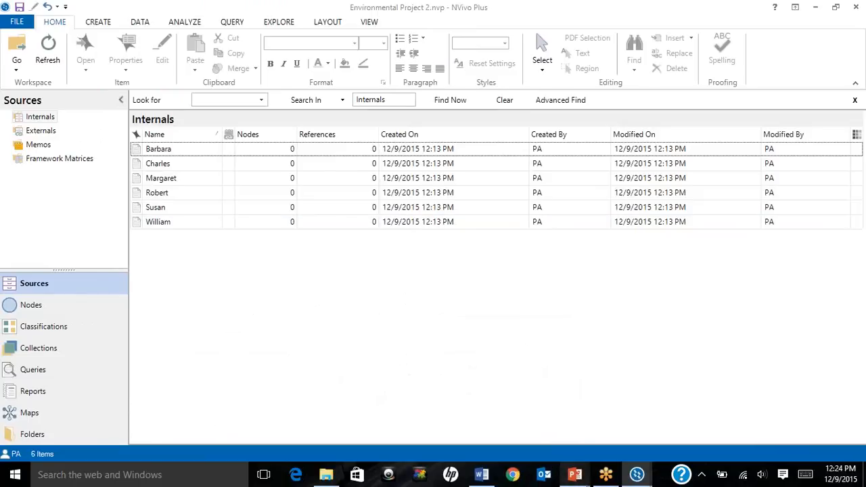
left_click(642, 475)
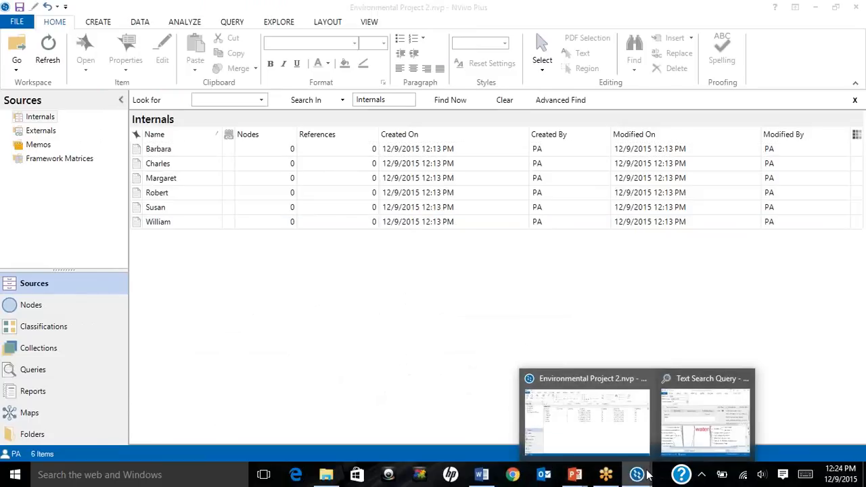
left_click(700, 416)
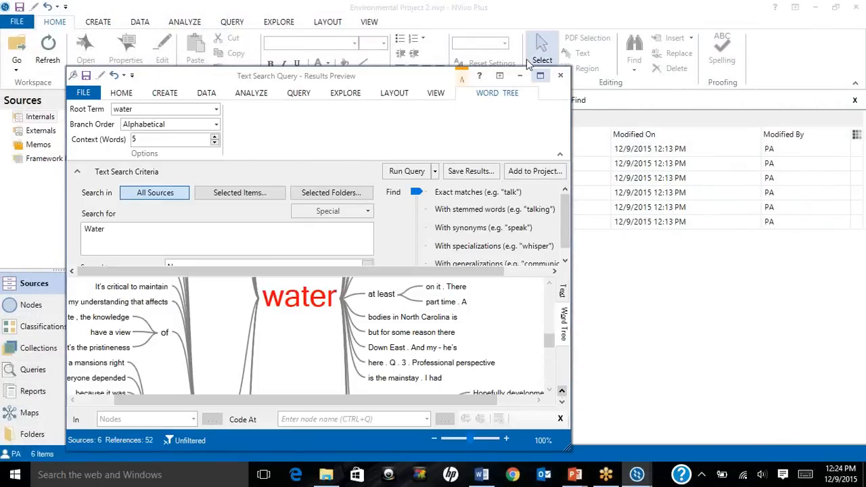
left_click(540, 75)
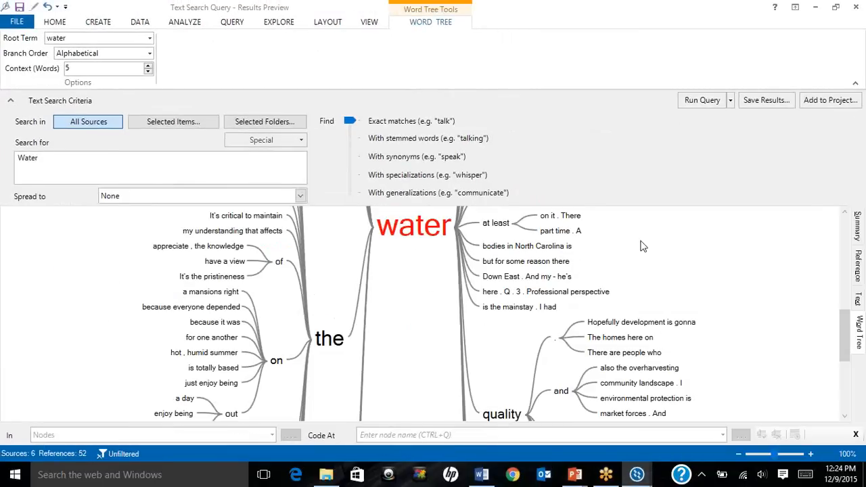
- Explore the word tree around "water" by highlighting the branches "my understanding that affects" and "a mansions right"
left_click_drag(849, 336, 853, 307)
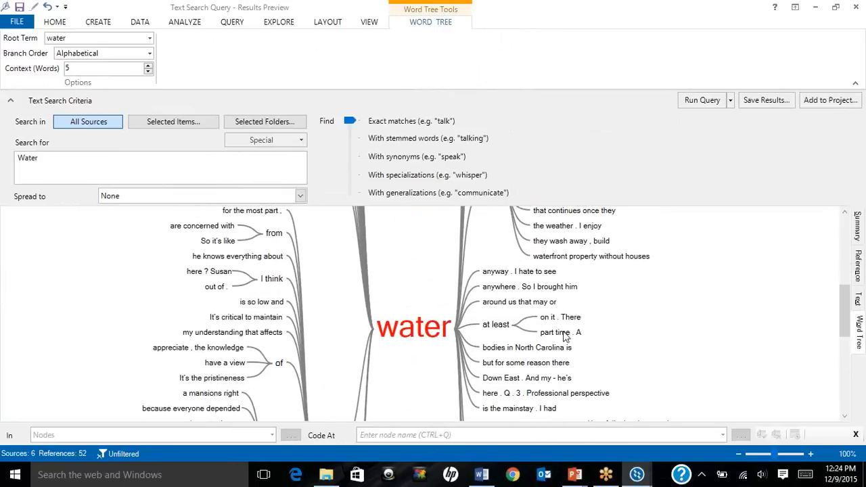
left_click(247, 338)
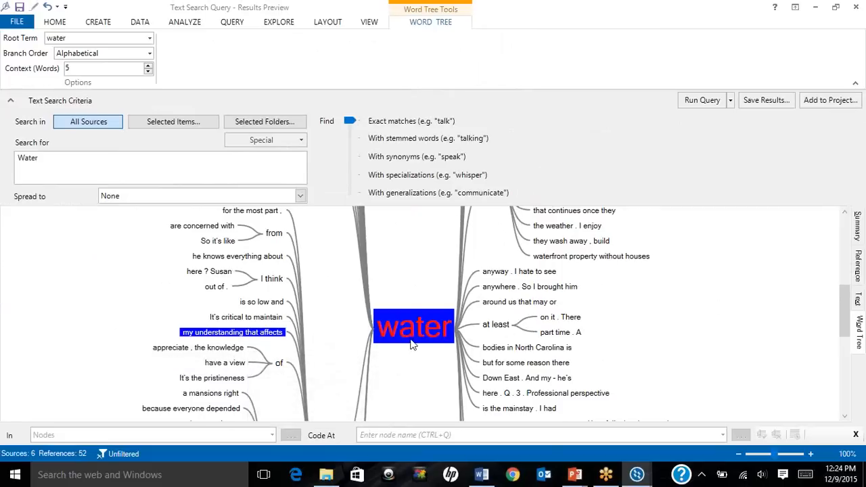
mouse_move(845, 301)
left_mouse_down()
mouse_move(848, 343)
mouse_move(845, 311)
left_mouse_up()
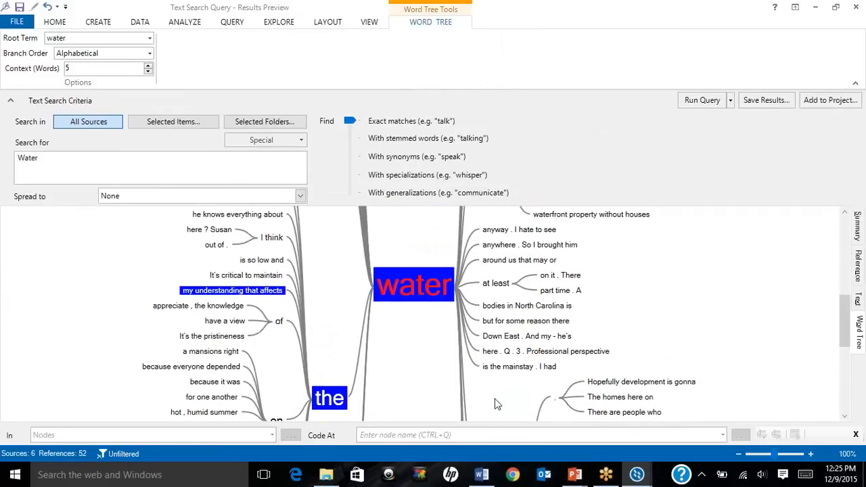
left_click(214, 354)
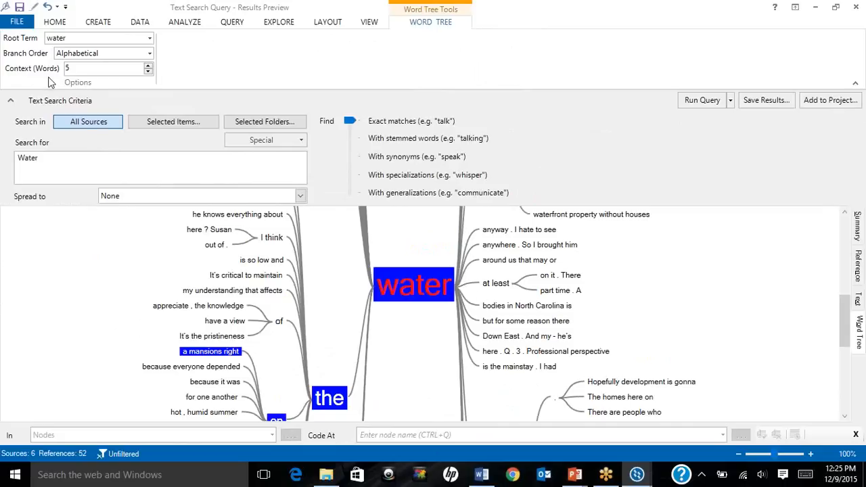
- Set the word tree's context to 7 words and close the undocked text search results window
left_click(149, 67)
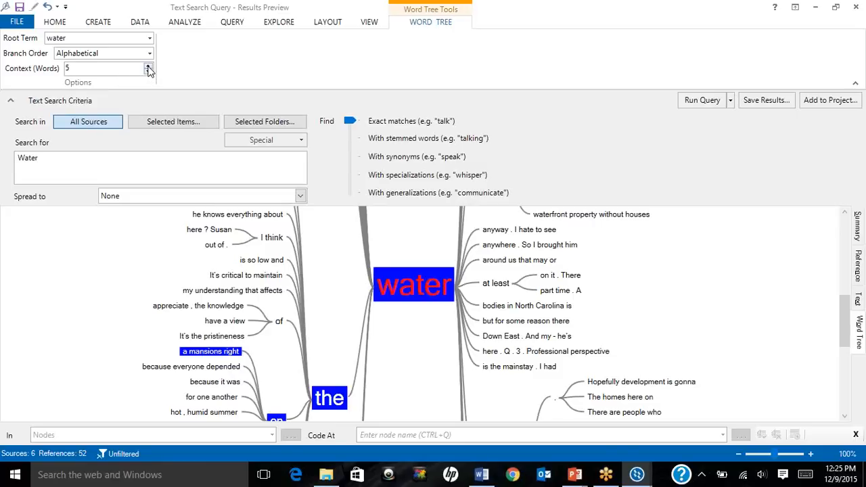
left_click(149, 67)
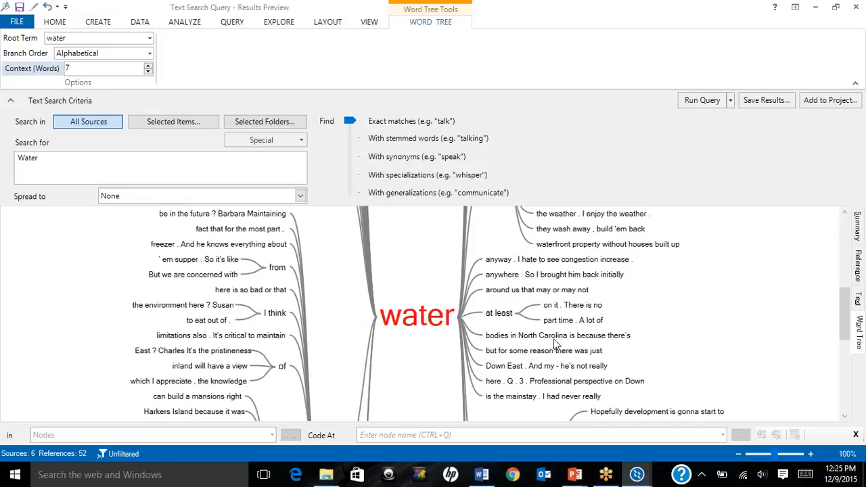
right_click(418, 271)
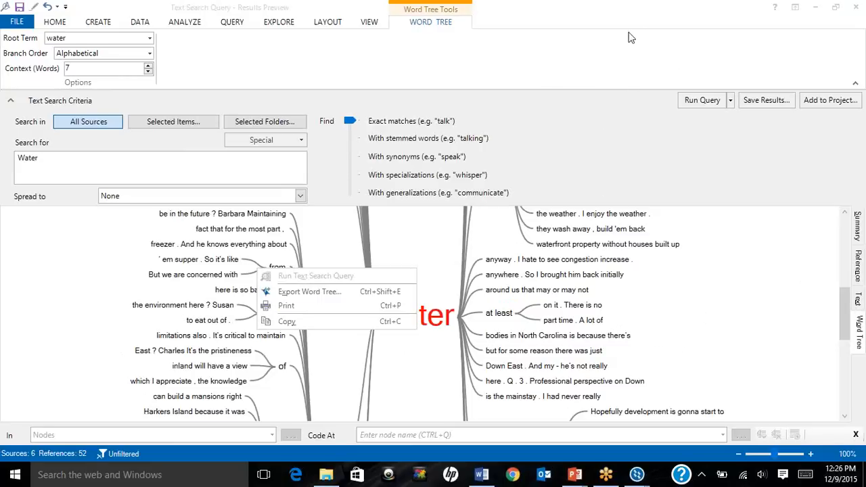
left_click_drag(625, 21, 358, 119)
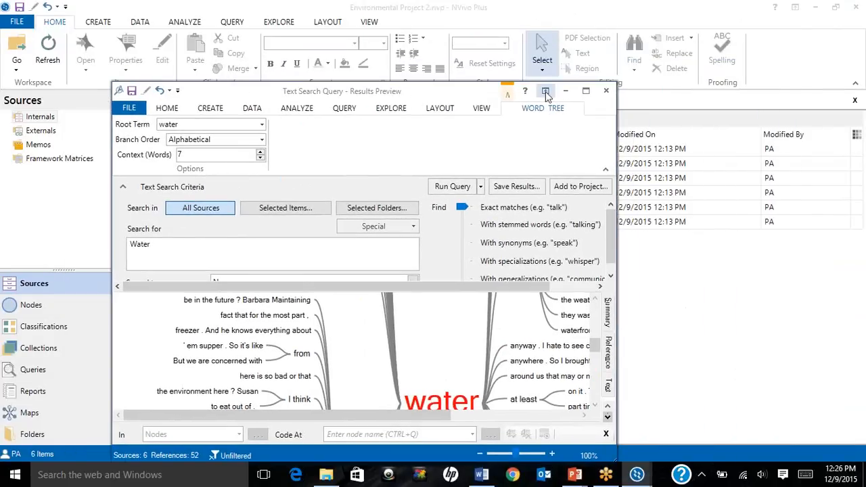
left_click(605, 92)
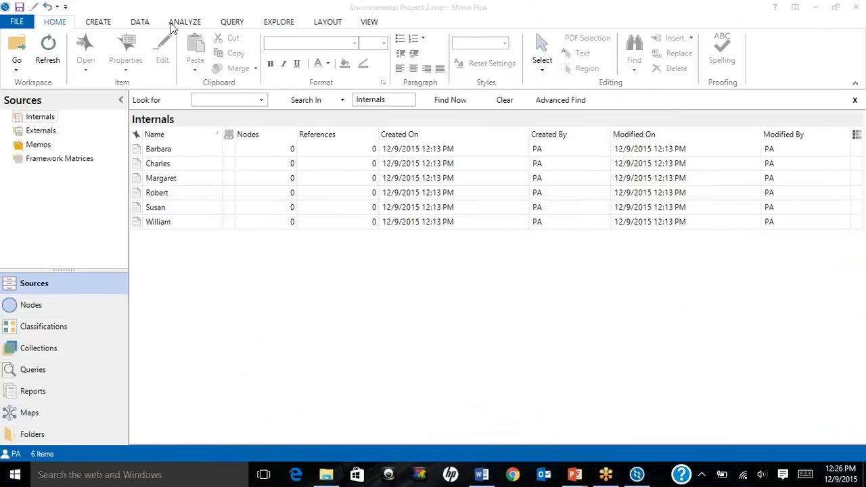
- Run a new text search query for exact matches of "Water" in all sources
left_click(232, 22)
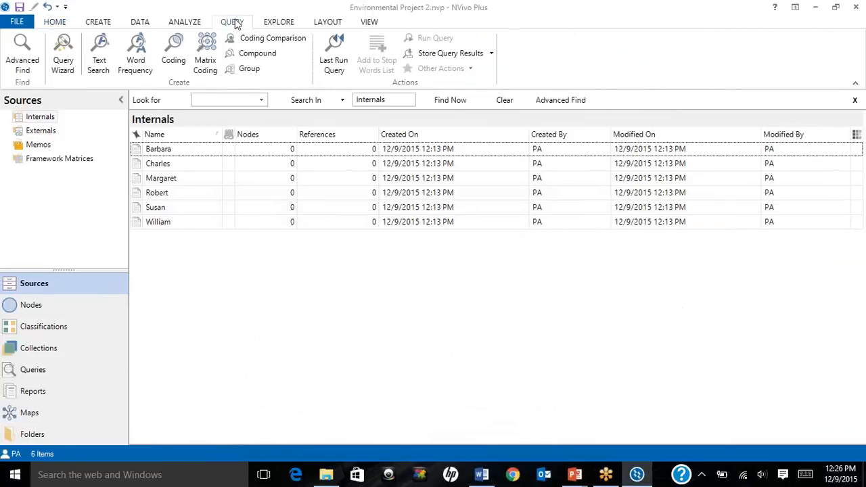
left_click(104, 73)
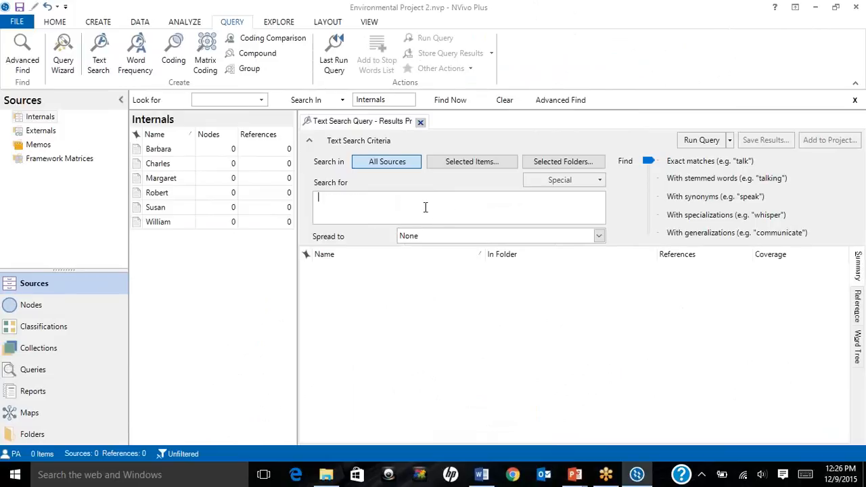
type("Water")
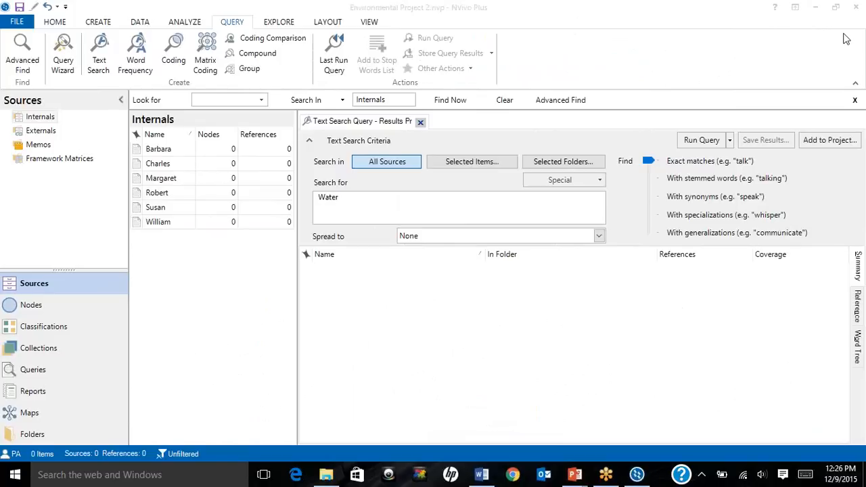
left_click(697, 140)
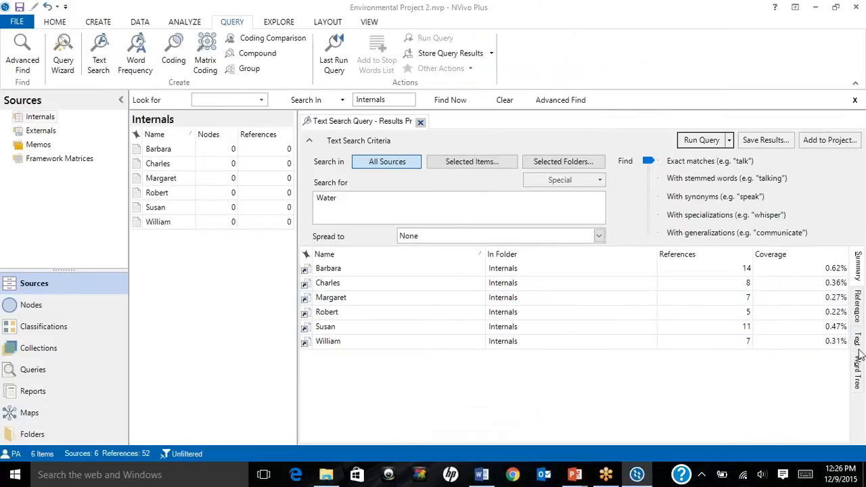
- Inspect the source of a branch in the word tree of the "Water" results and close the query results
left_click(859, 383)
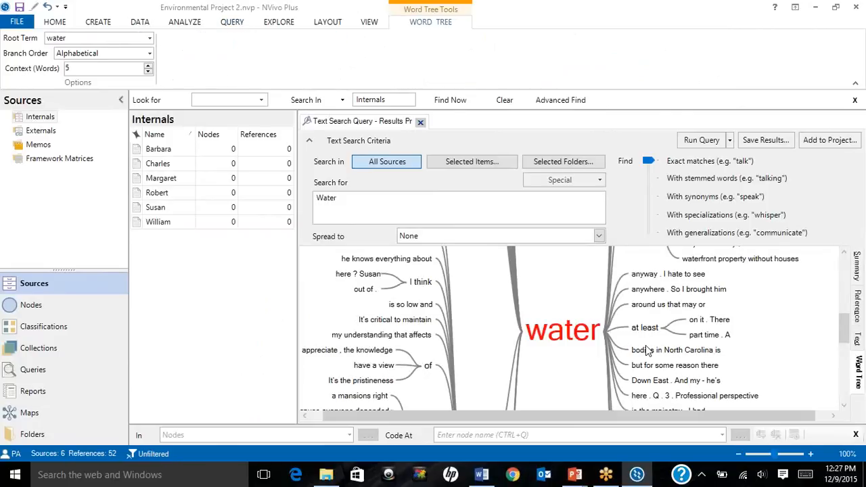
left_click(632, 16)
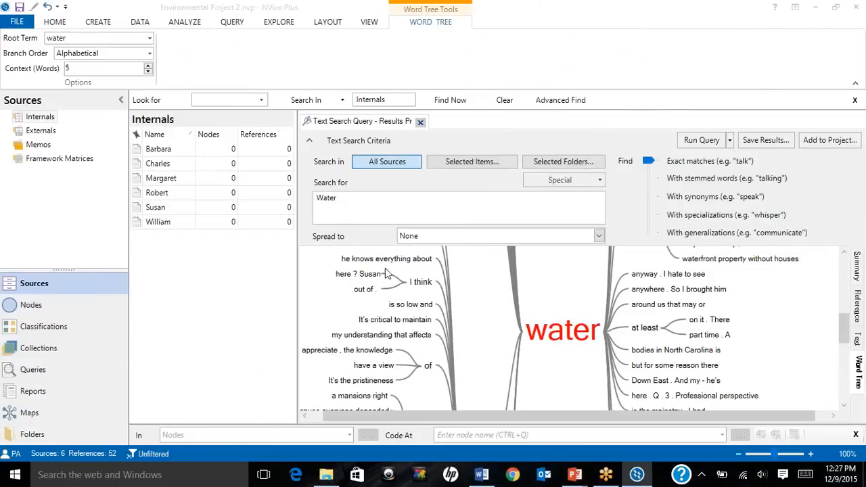
mouse_move(371, 281)
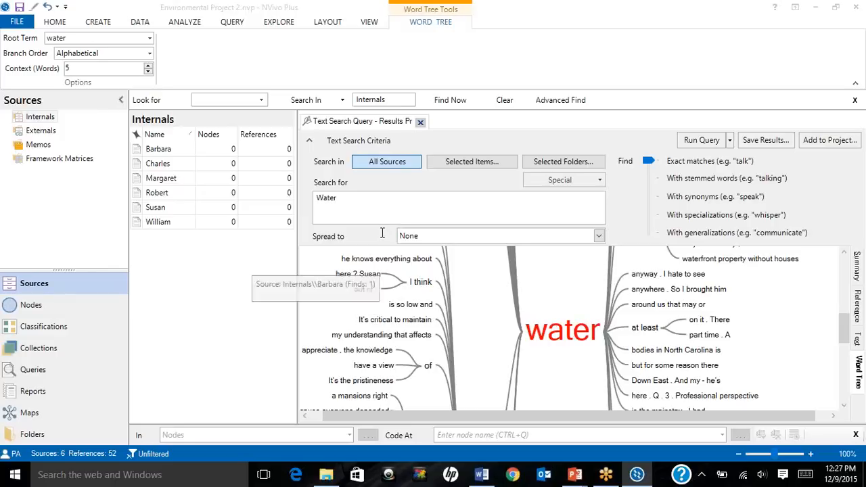
left_click(420, 122)
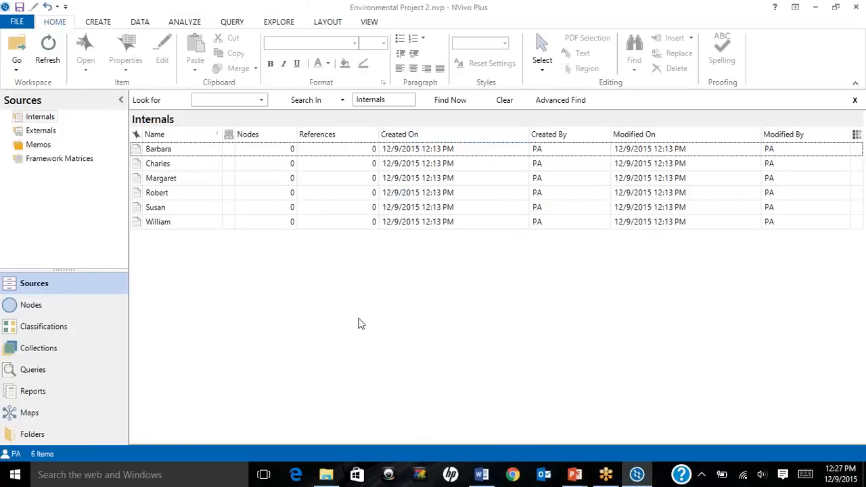
- Switch to PowerPoint and bring up the Nvivo qualitative analysis presentation
left_click(574, 474)
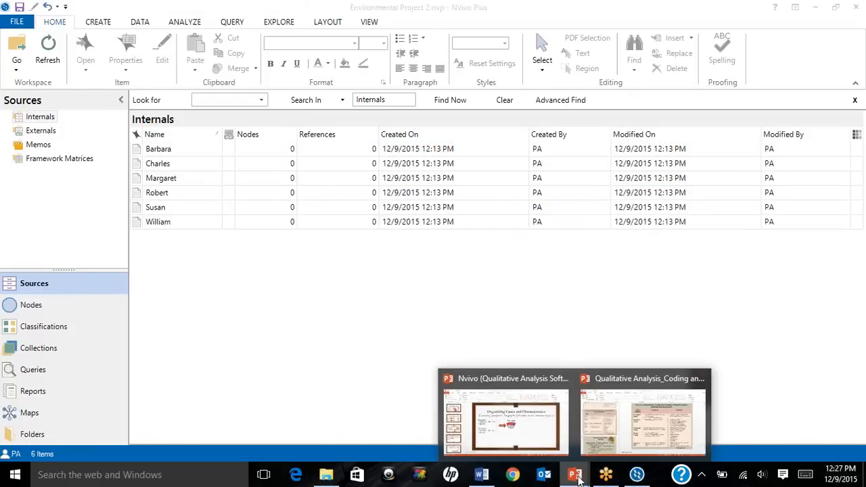
mouse_move(589, 457)
left_click(526, 439)
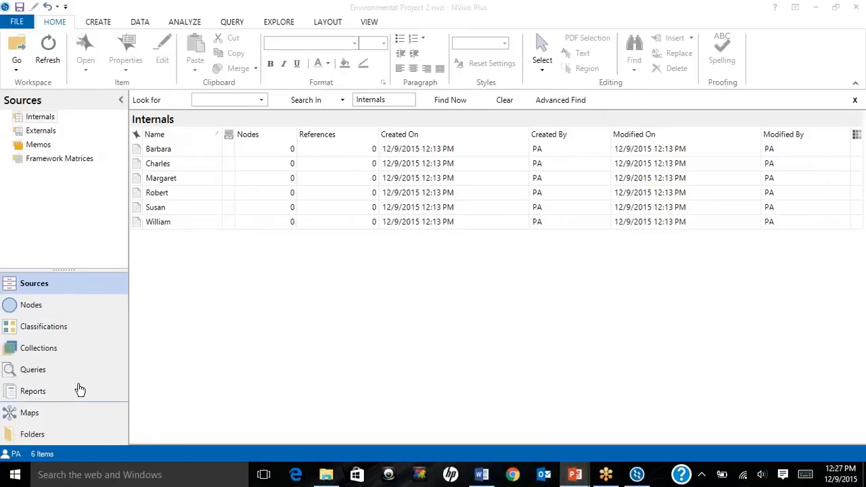
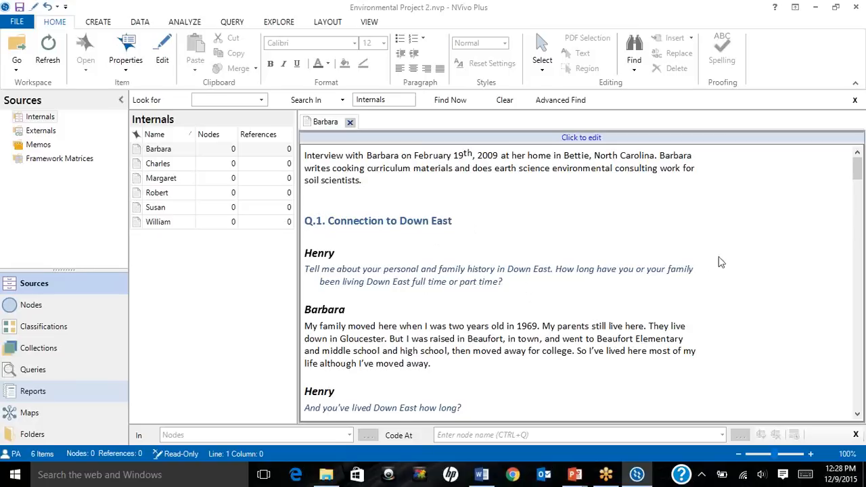
- Look through the first interview document down to "Q.5. Vision for the future of Down East" and return to its beginning
left_click_drag(862, 177, 862, 360)
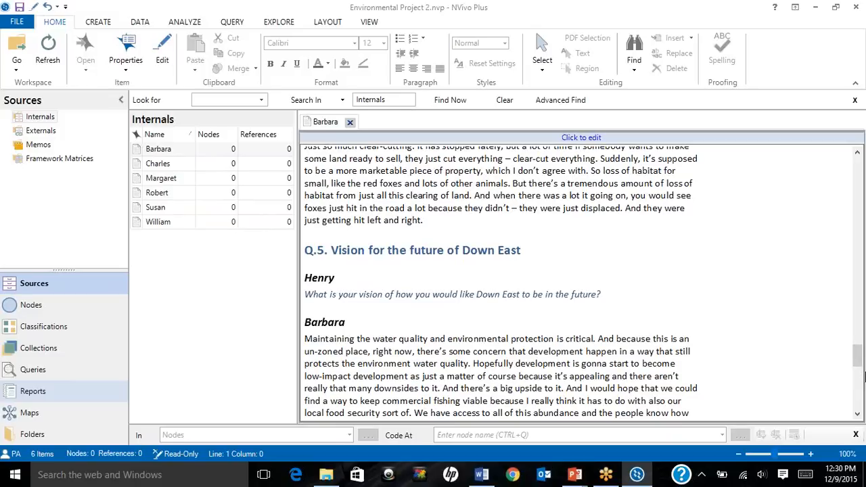
mouse_move(862, 371)
left_mouse_down()
mouse_move(861, 387)
mouse_move(860, 362)
left_mouse_up()
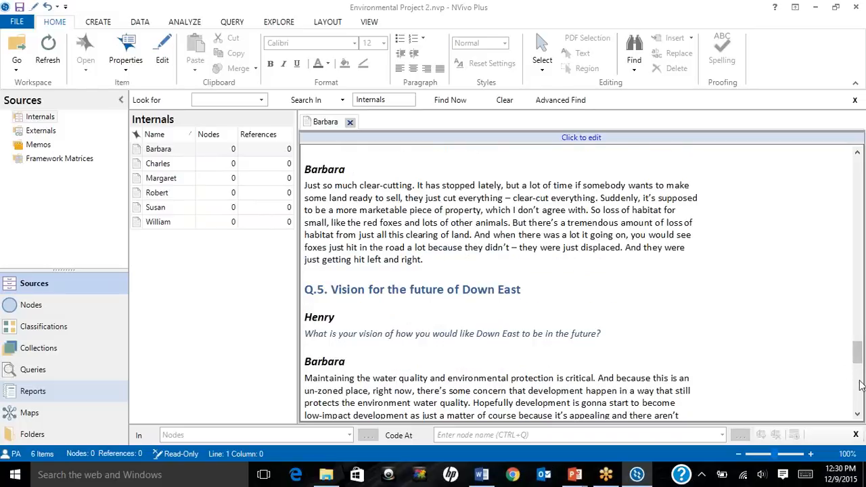
left_click_drag(858, 363, 855, 169)
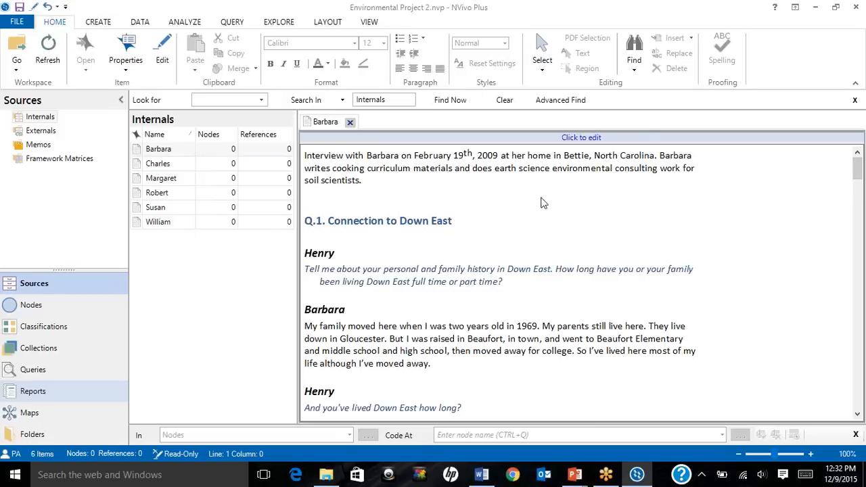
- Make the interview editable, select the heading "Q.1. Connection to Down East" to check its style, and look over the text beneath it
left_click(577, 138)
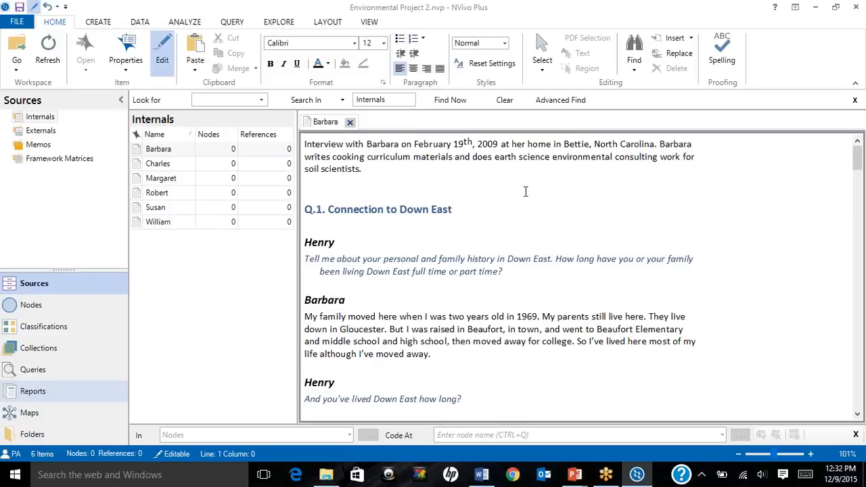
left_click(493, 205)
left_click_drag(452, 209, 304, 217)
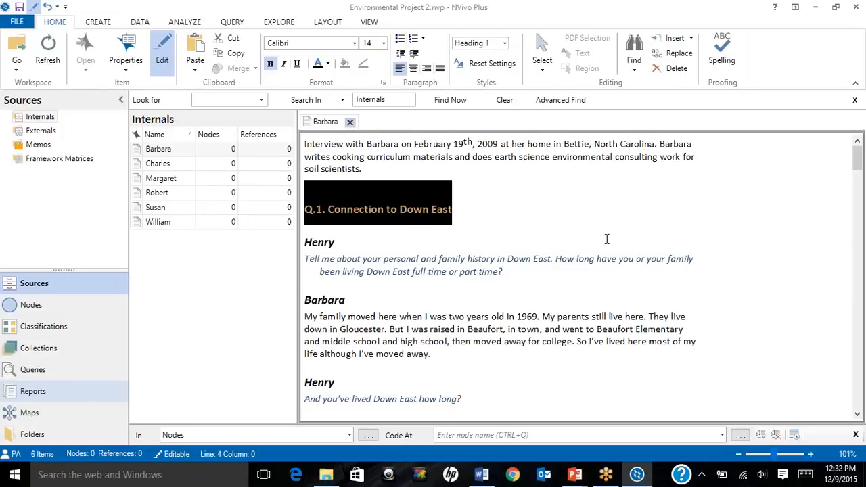
left_click_drag(857, 169, 860, 215)
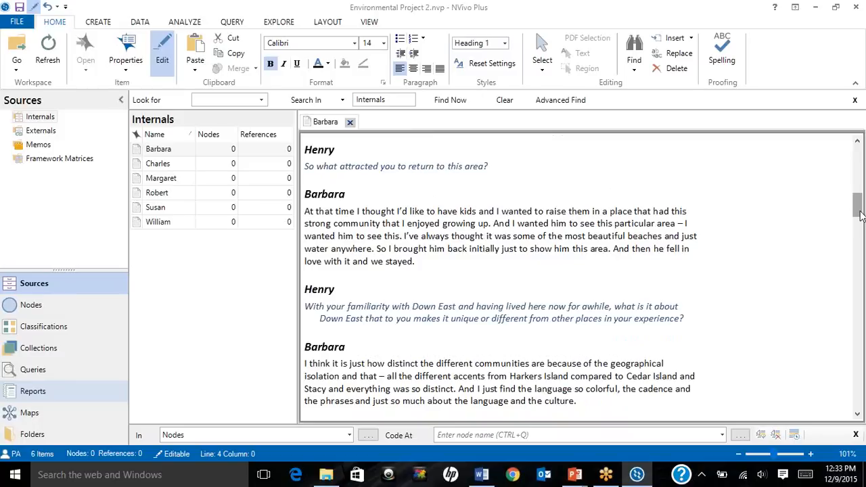
left_click_drag(859, 215, 858, 164)
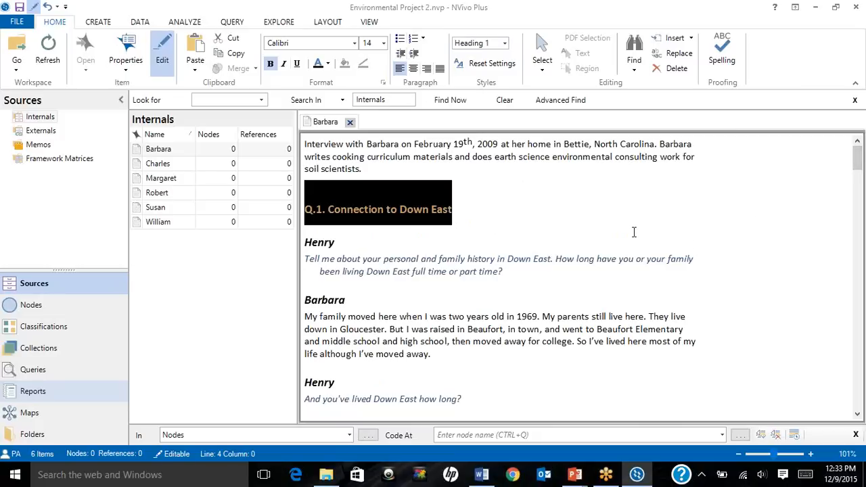
- Split the word "East" in the Q.1 heading with a line break and join "ast" to the speaker name below
left_click(490, 209)
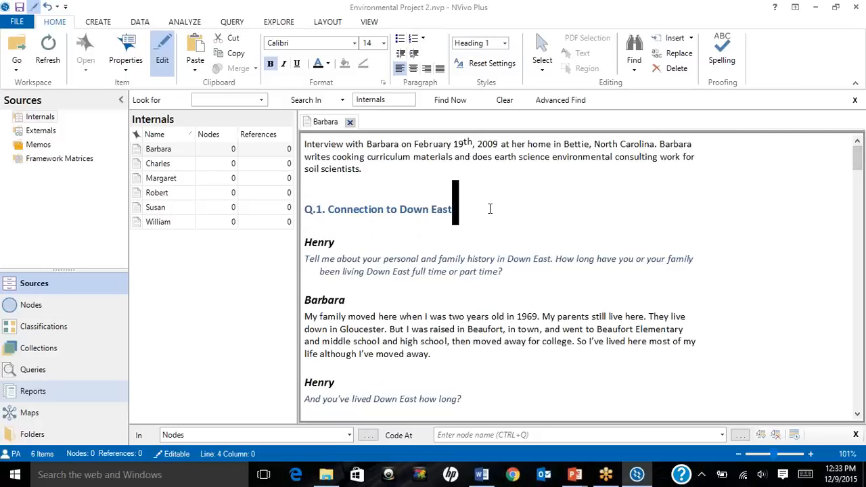
left_click(439, 210)
key("Return")
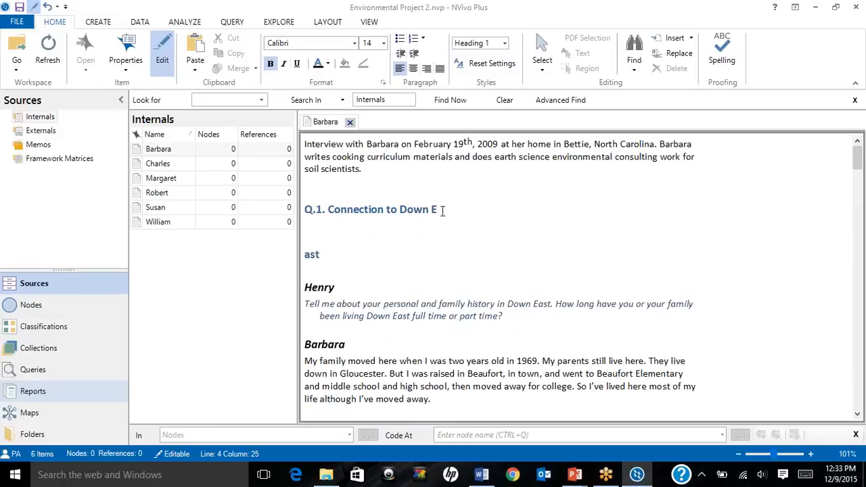
key("End")
key("Delete")
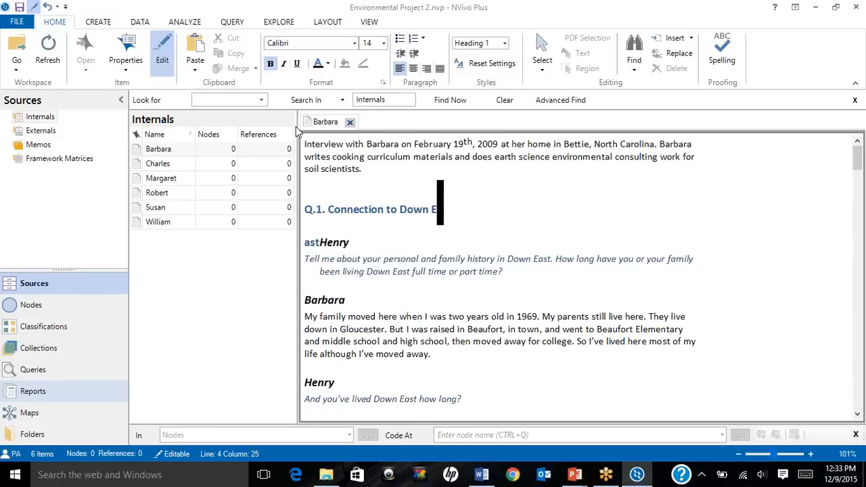
key("Left")
key("Left")
left_click(305, 245)
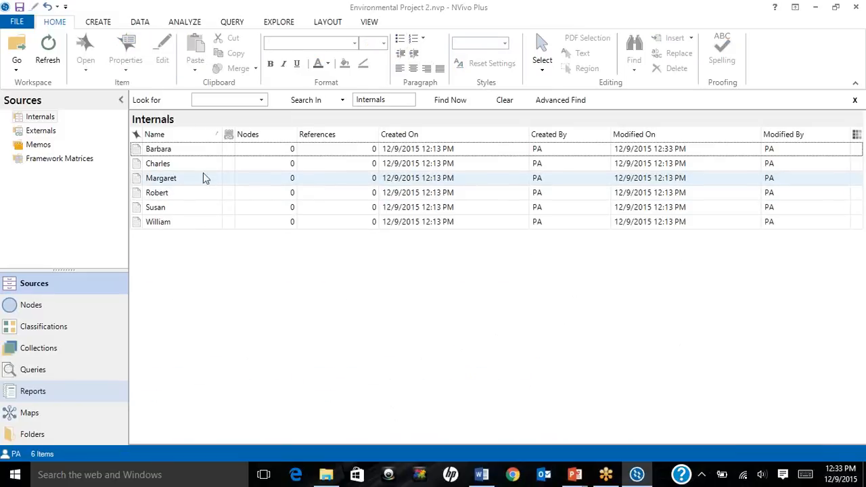
- Reopen the first interview for editing, restore the heading "Q.1. Connection to Down East" and put the speaker name on its own line
left_click(191, 150)
double_click(190, 150)
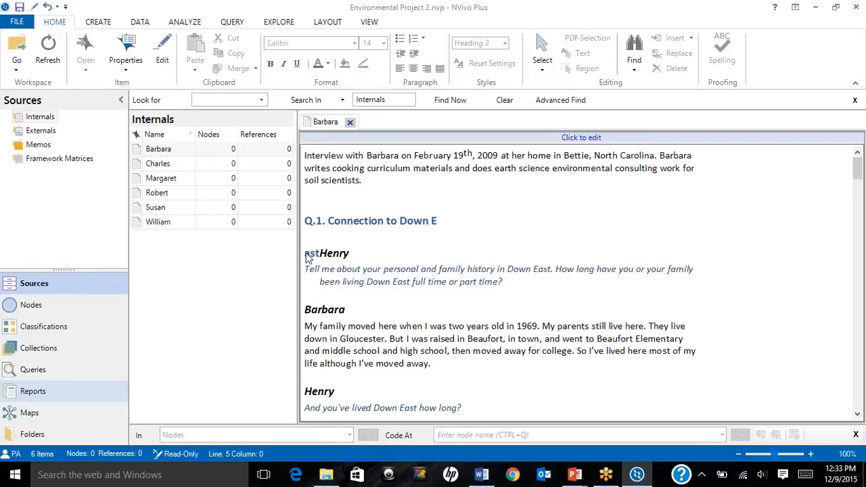
left_click(581, 138)
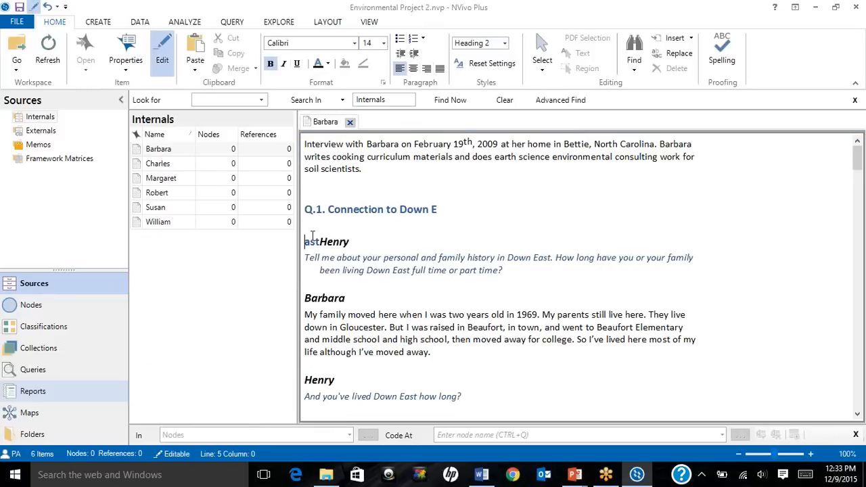
key("BackSpace")
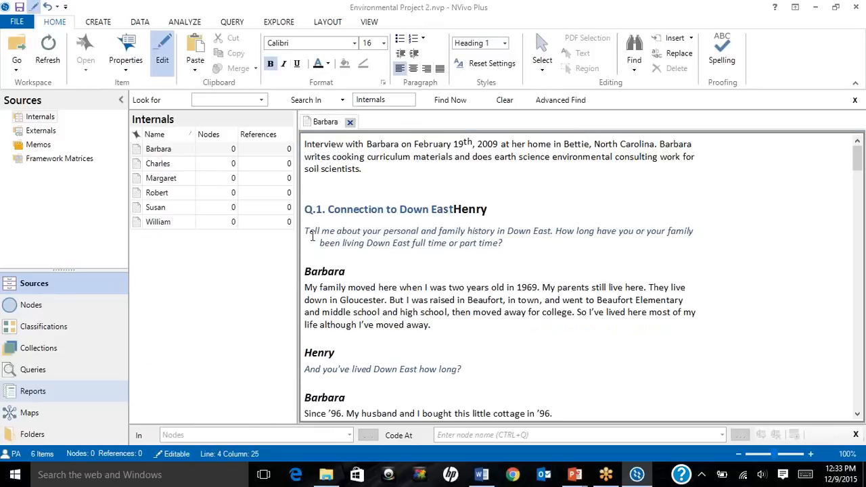
left_click(453, 209)
key("Return")
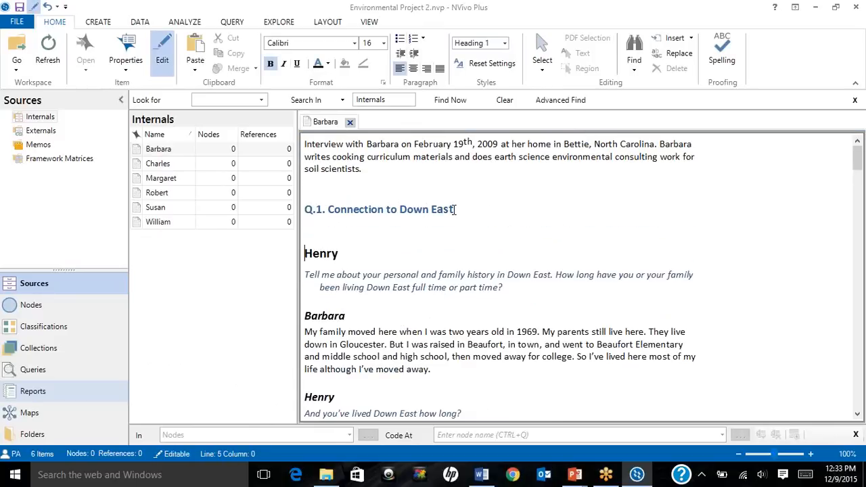
- Select the Q.1 heading and the interview text beneath it, and review the available paragraph styles without applying one
left_click_drag(503, 201, 305, 219)
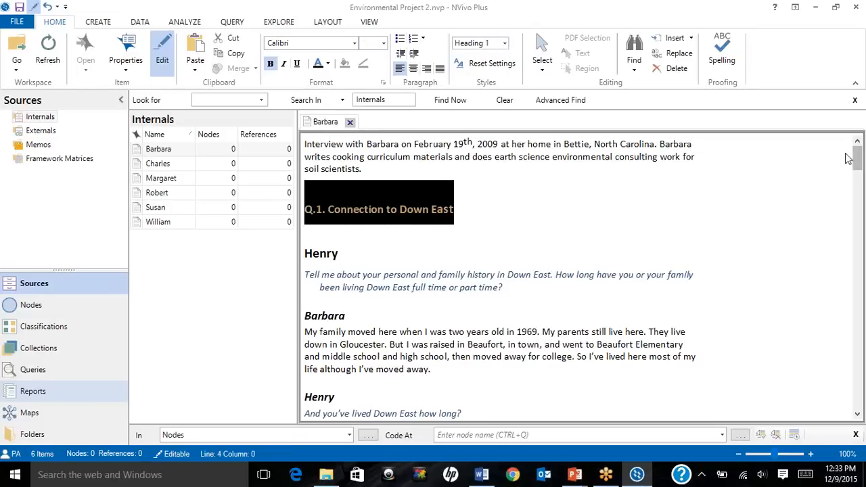
mouse_move(860, 159)
left_mouse_down()
mouse_move(860, 218)
mouse_move(857, 159)
left_mouse_up()
left_click_drag(305, 253, 551, 404)
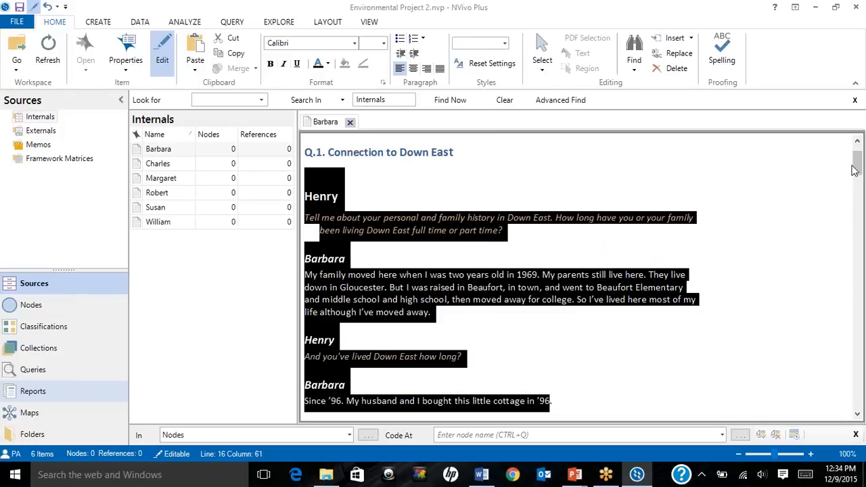
left_click(504, 45)
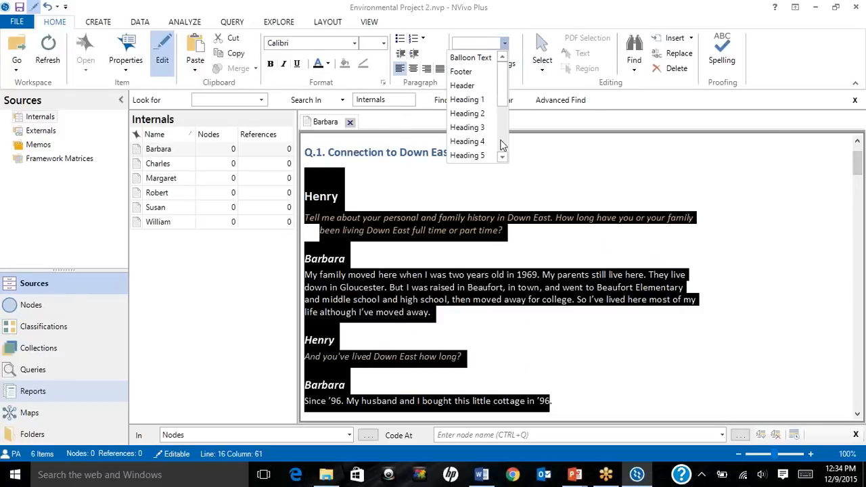
left_click(607, 204)
- Examine the headings "Q.2. Connection to Down East natural environment" and "Q.4. Community and Environmental Change" in the interview, checking the Q.2 heading's style
left_click_drag(857, 162, 857, 223)
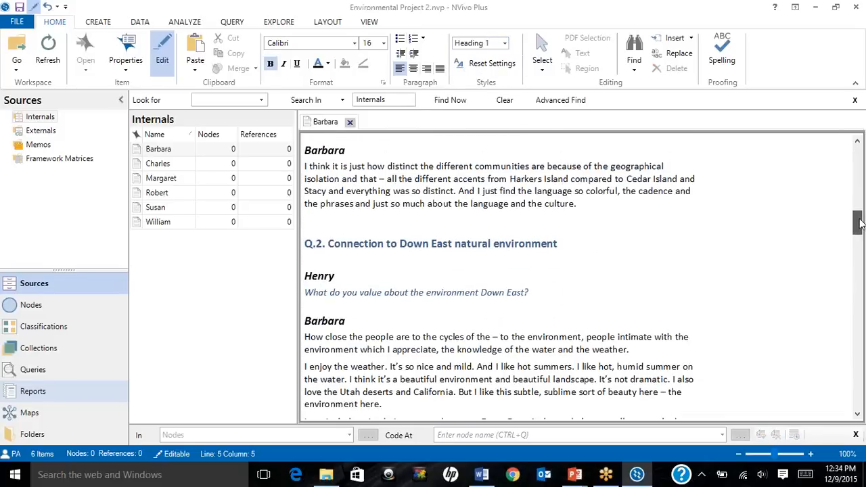
left_click_drag(558, 243, 304, 252)
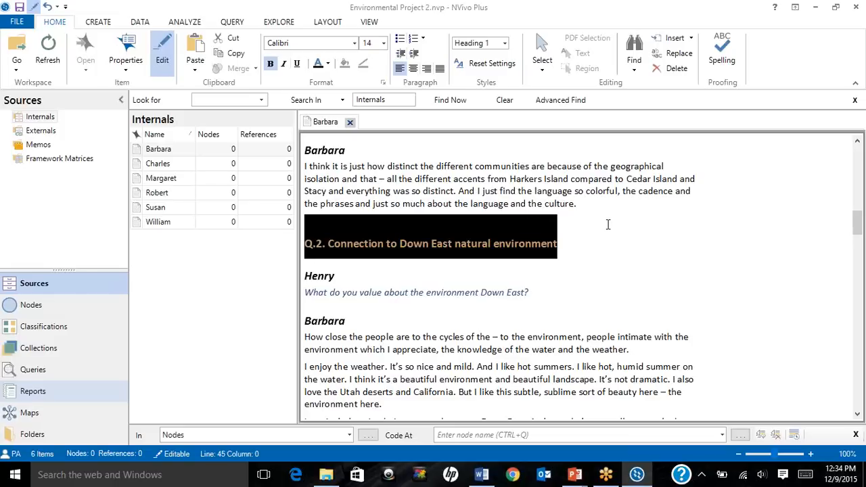
left_click_drag(860, 229, 862, 271)
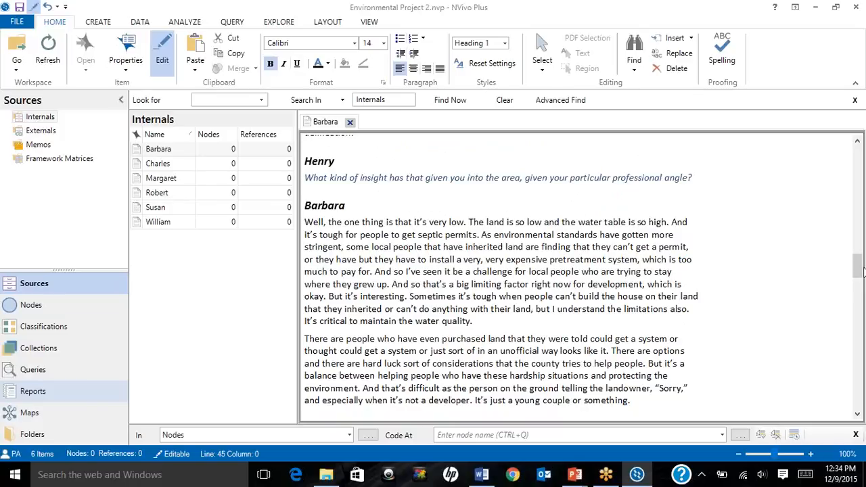
left_click_drag(863, 270, 857, 292)
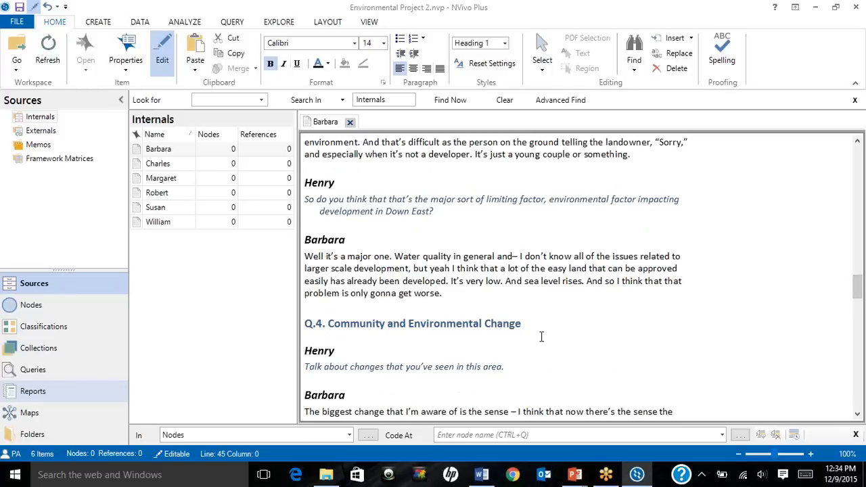
left_click_drag(595, 331, 498, 336)
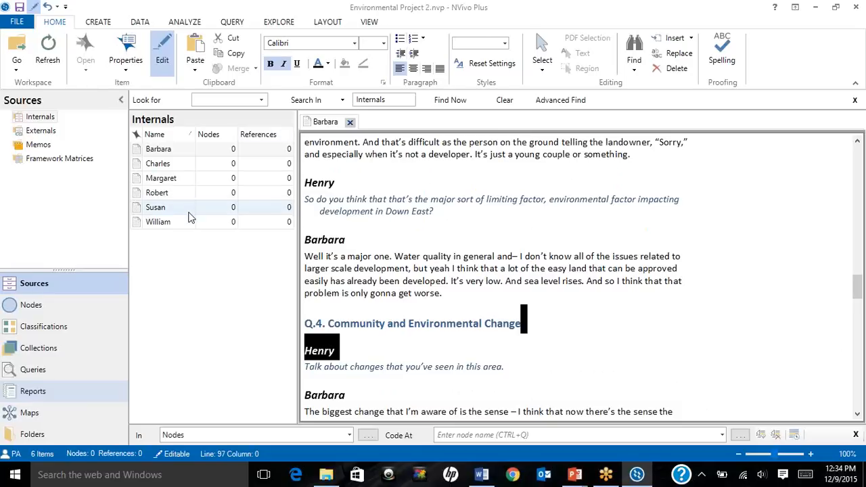
left_click(164, 256)
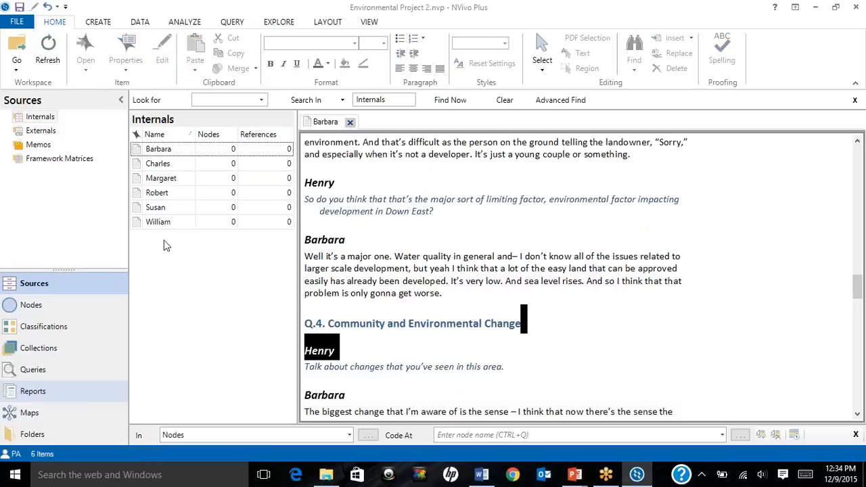
- Close the open interview, select all six internal sources and start auto coding them using the source style or structure
left_click(350, 122)
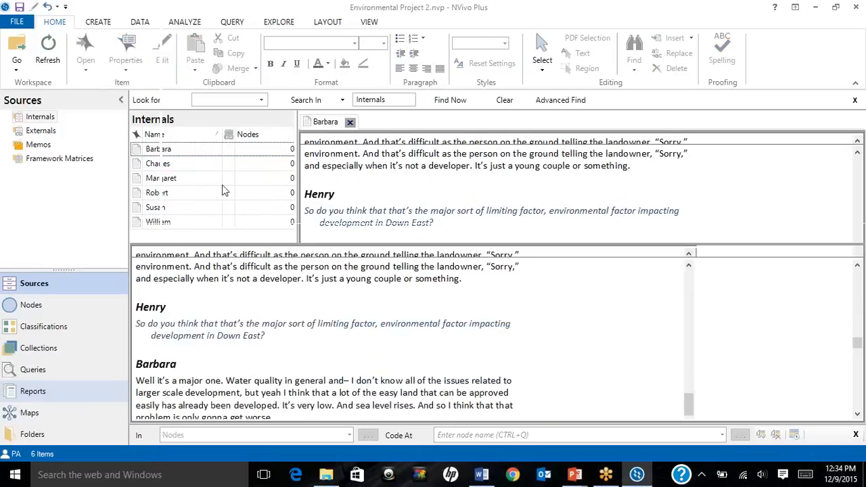
left_click(179, 153)
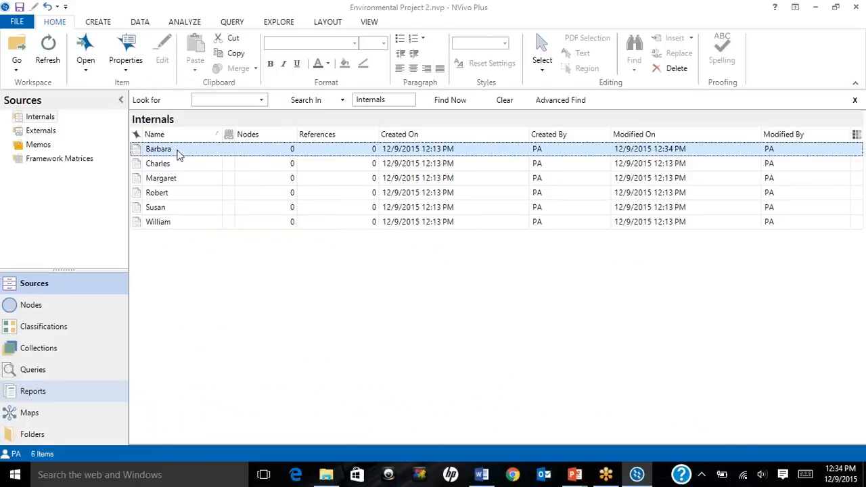
left_click(179, 223, "shift")
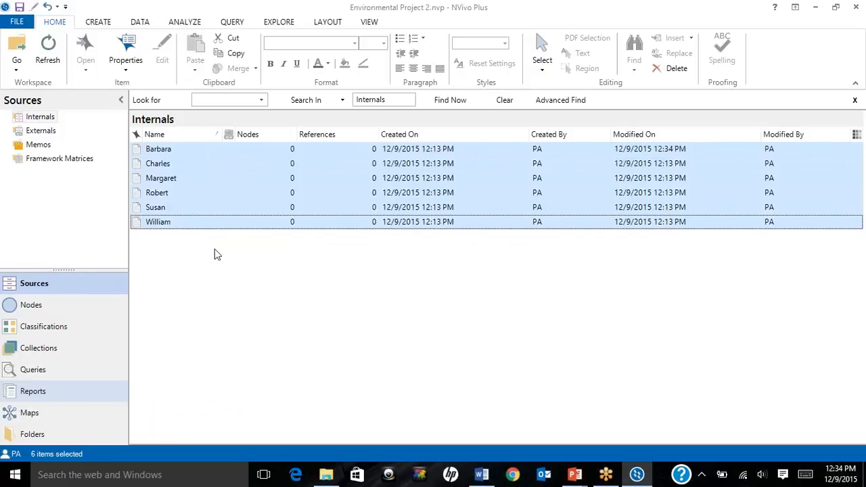
right_click(193, 183)
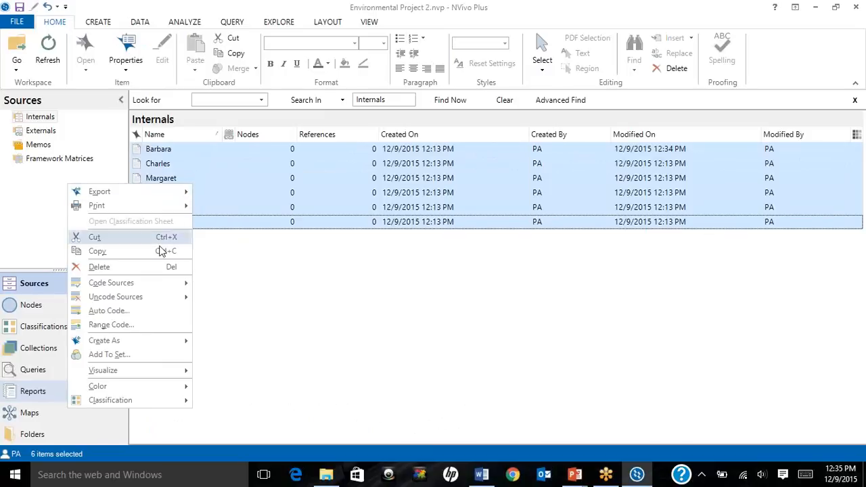
left_click(143, 312)
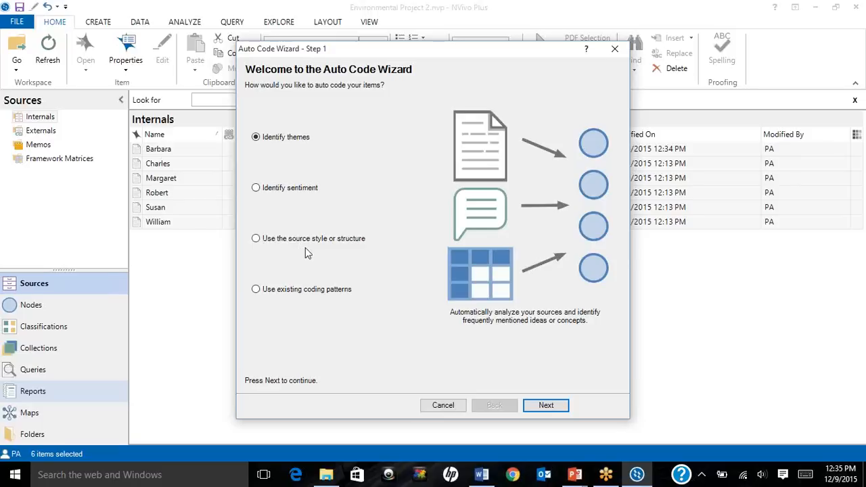
left_click(255, 238)
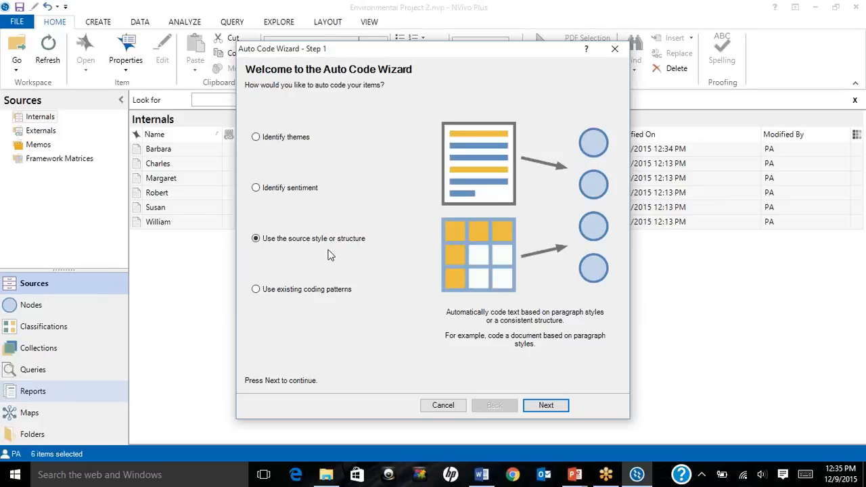
left_click(545, 405)
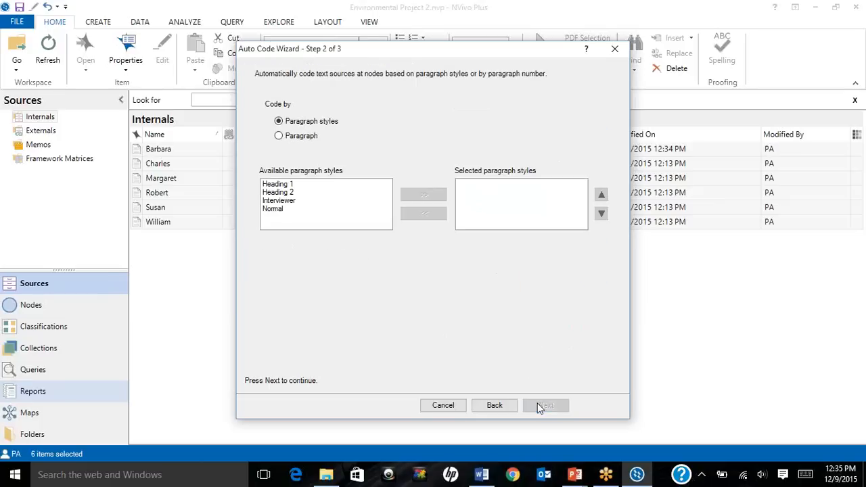
- Code by paragraph styles, using Heading 1 as the selected style
left_click(318, 184)
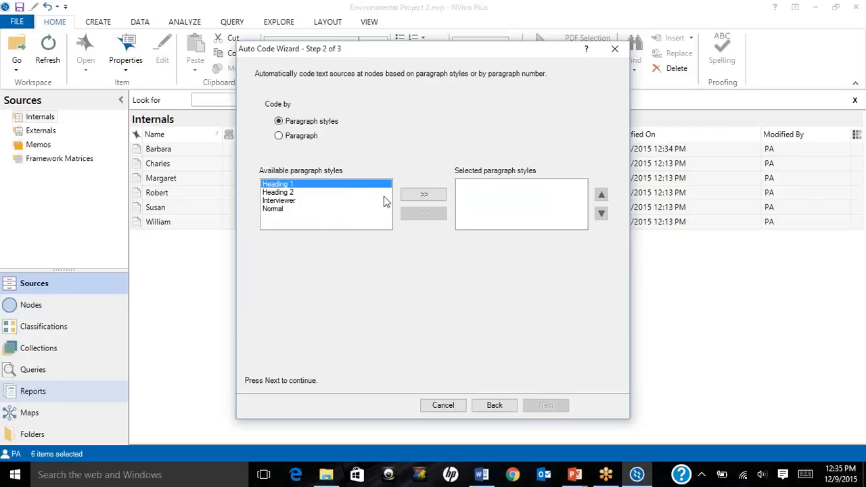
left_click(432, 193)
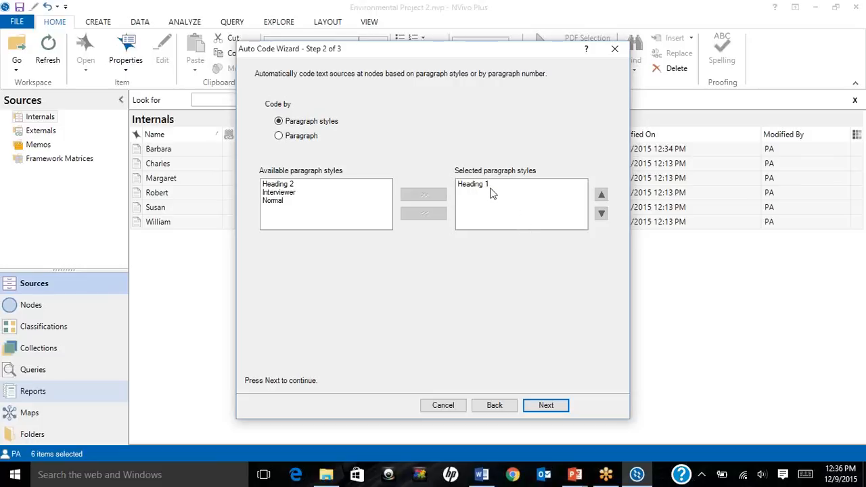
left_click(545, 405)
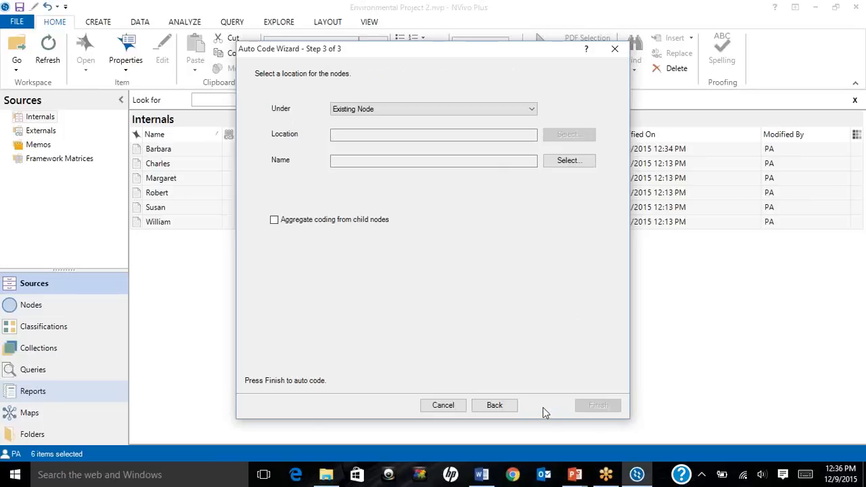
- Place the results under a new node named "Interview Questions", aggregate coding from child nodes, and run the auto coding
left_click(532, 111)
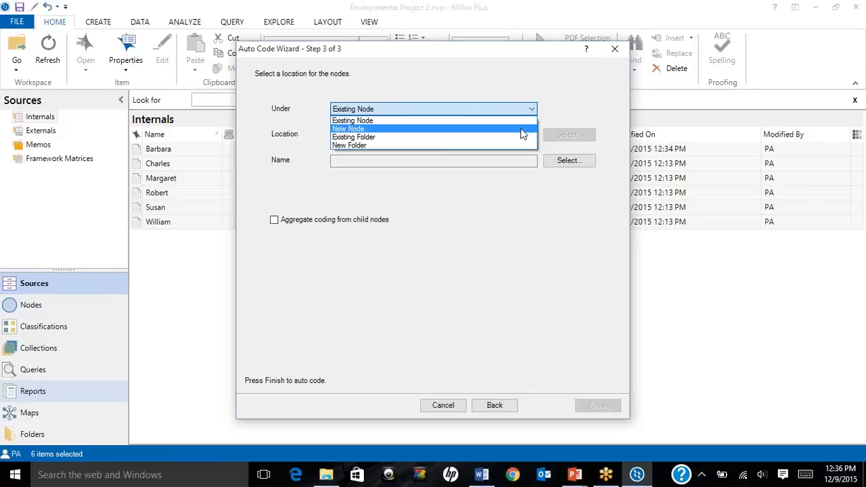
left_click(522, 129)
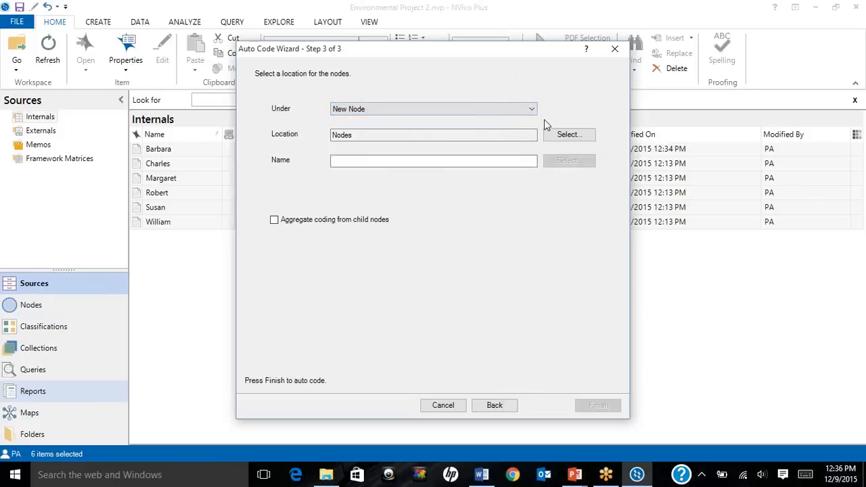
left_click(491, 163)
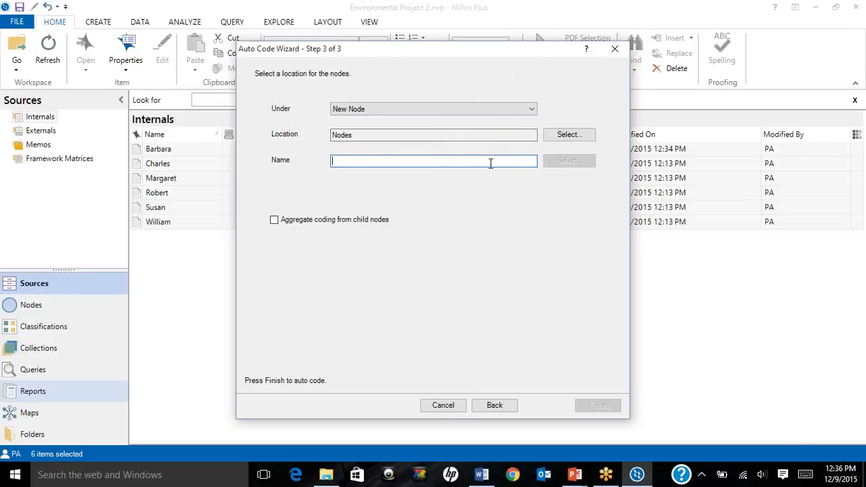
type("Interview Questions")
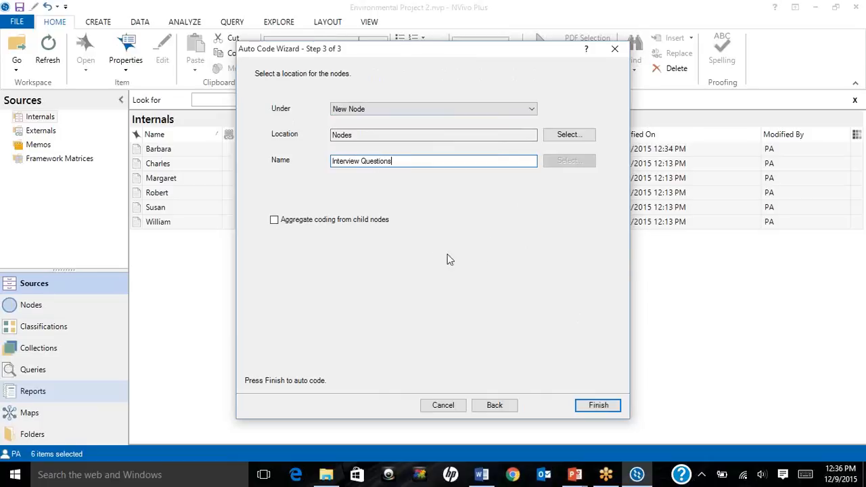
left_click(274, 220)
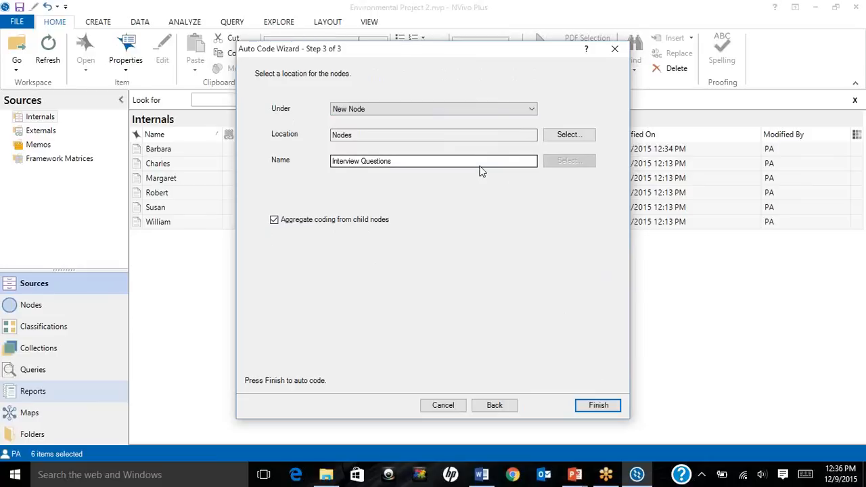
left_click(598, 405)
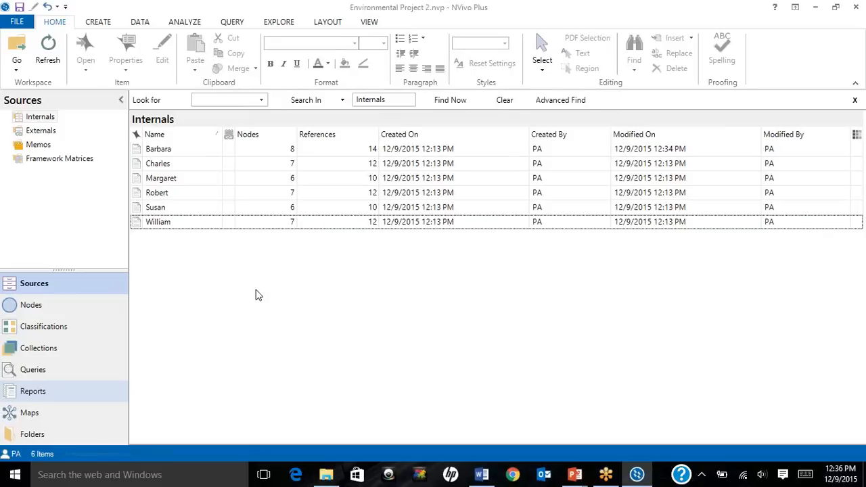
- Expand the "Interview Questions" node and delete the stray child node named after the interviewer
left_click(88, 313)
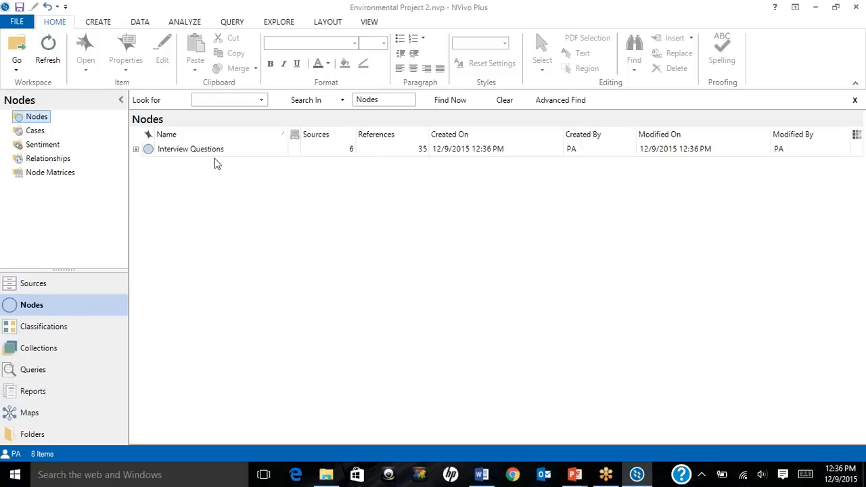
left_click(214, 156)
left_click(136, 150)
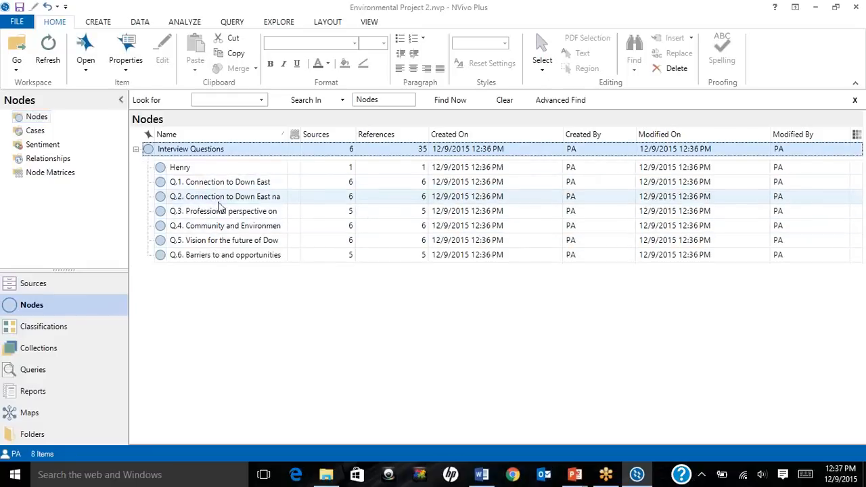
left_click(188, 174)
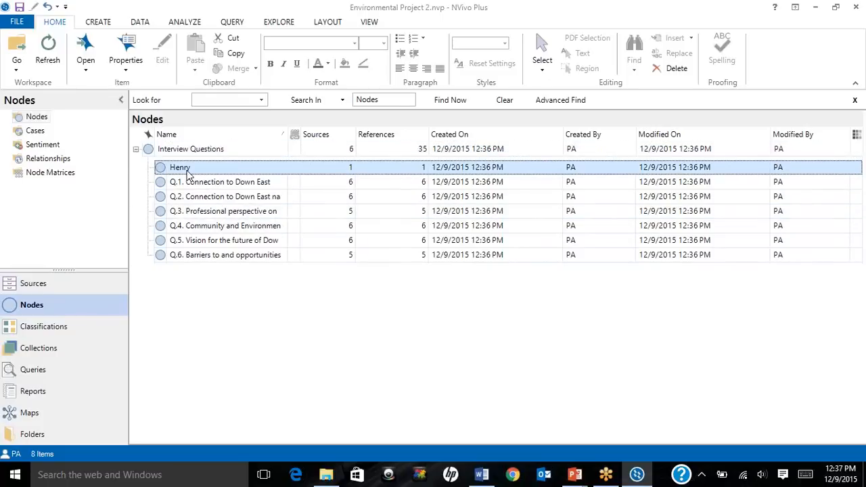
key("Delete")
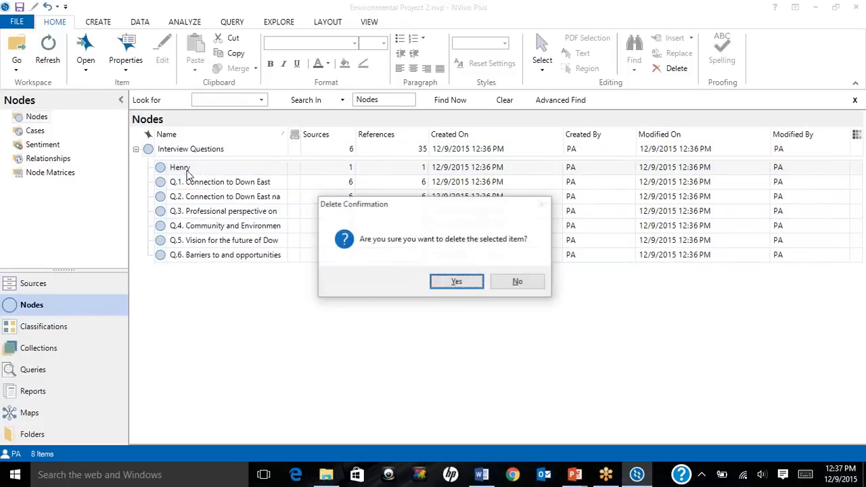
left_click(456, 282)
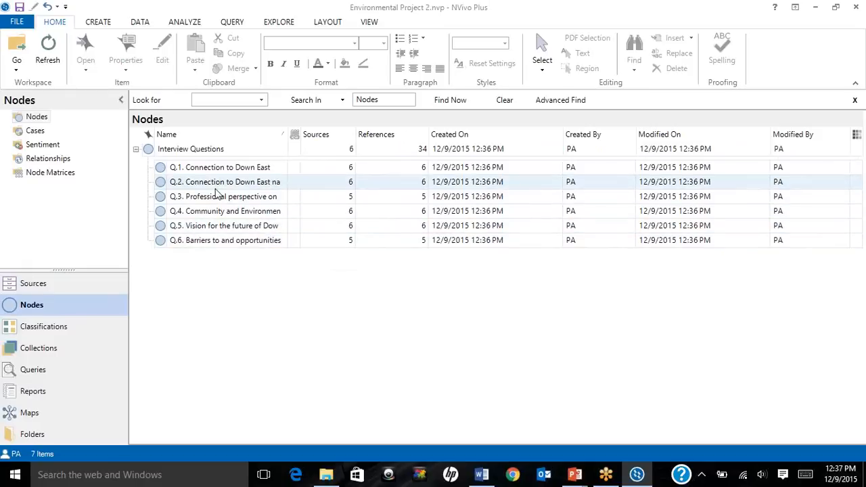
- Open the node "Q.5. Vision for the future of Down East" and review its coded references
left_click(255, 226)
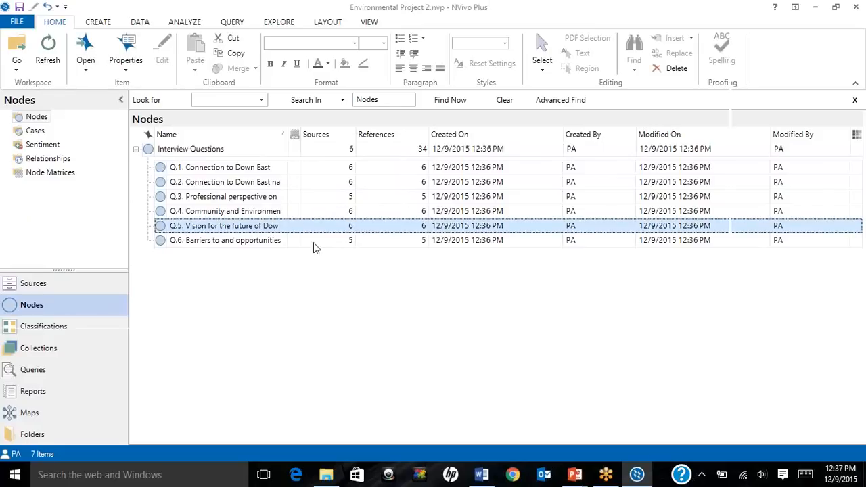
left_click_drag(302, 240, 278, 232)
key("ctrl+shift+o")
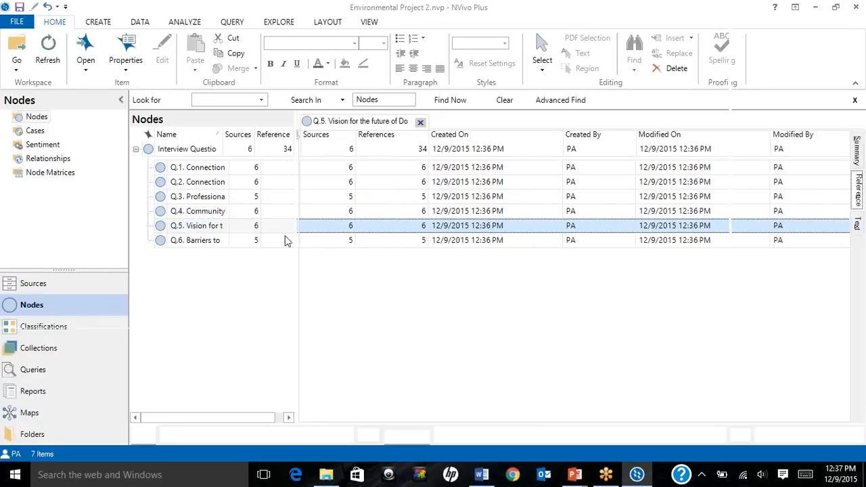
mouse_move(849, 159)
left_mouse_down()
mouse_move(850, 306)
mouse_move(847, 155)
left_mouse_up()
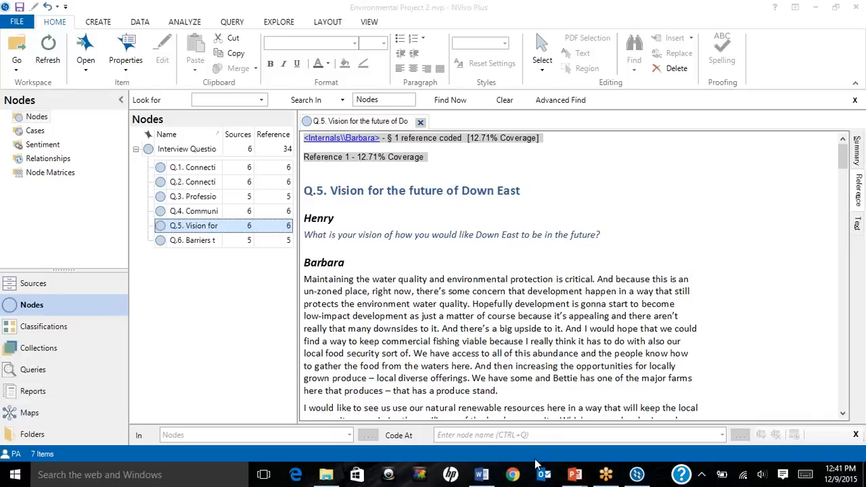
left_click(651, 379)
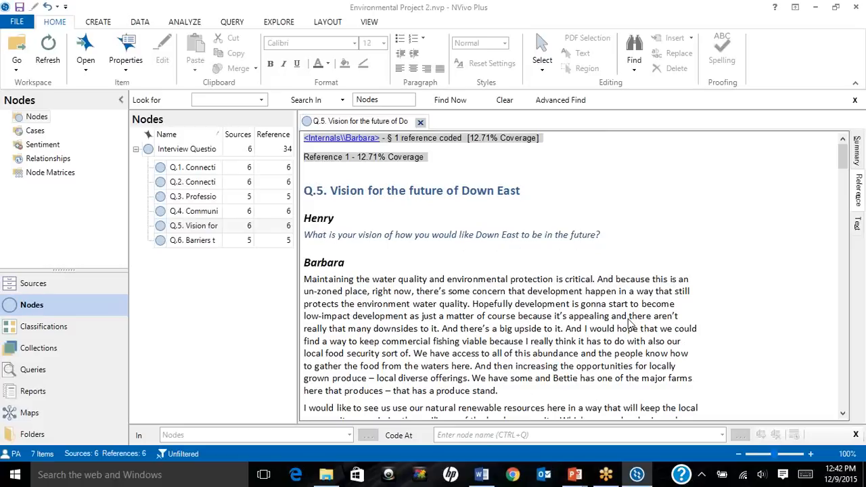
- Open the first interview from the internal sources and examine the "Q.1. Connection to Down East" heading, its style and the text beneath it
left_click(73, 271)
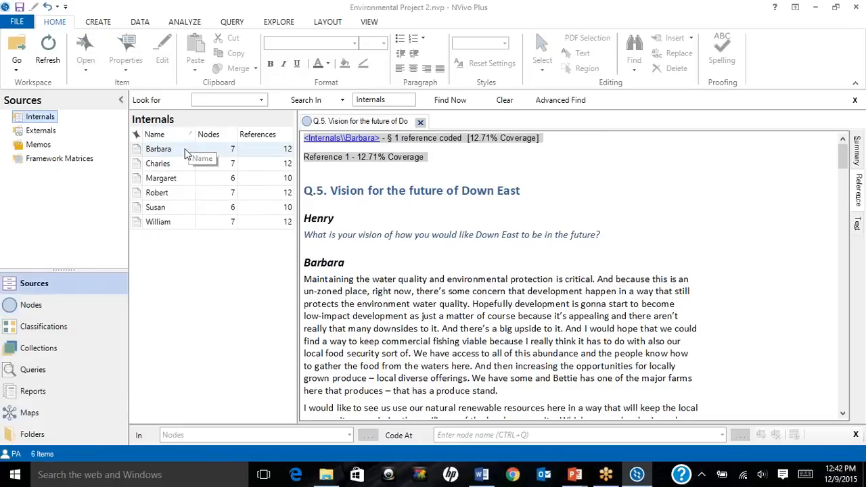
double_click(182, 152)
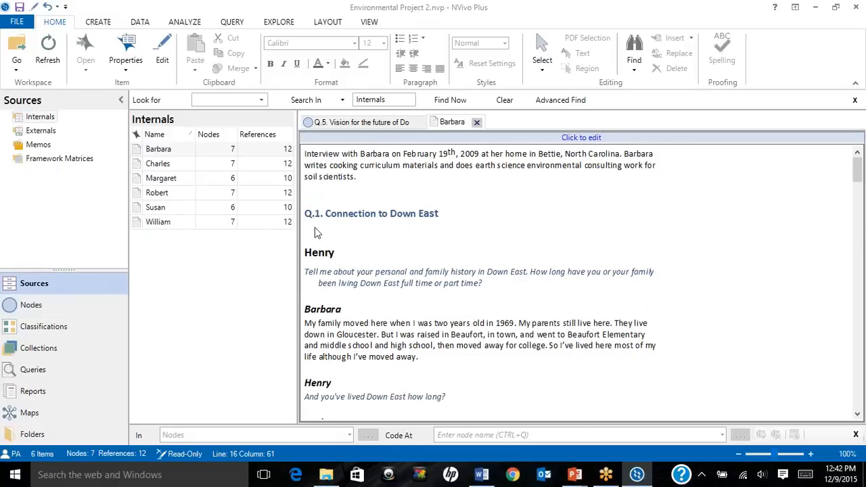
left_click(446, 222)
left_click_drag(447, 221, 304, 225)
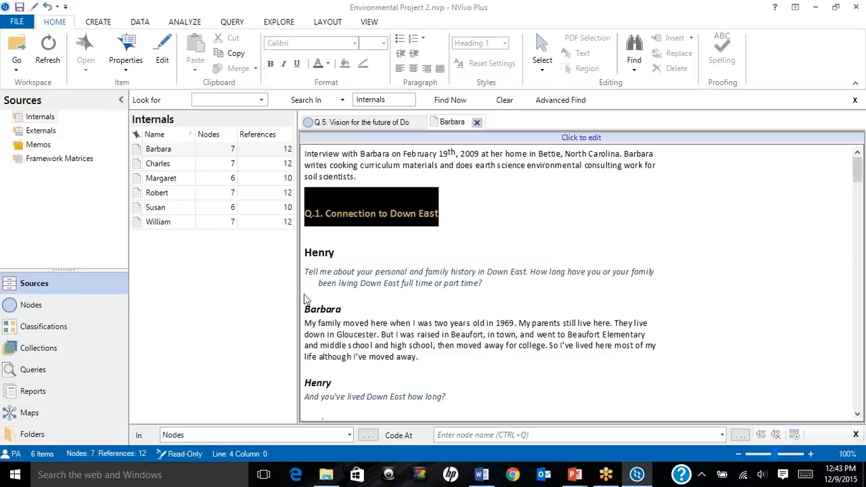
left_click(313, 255)
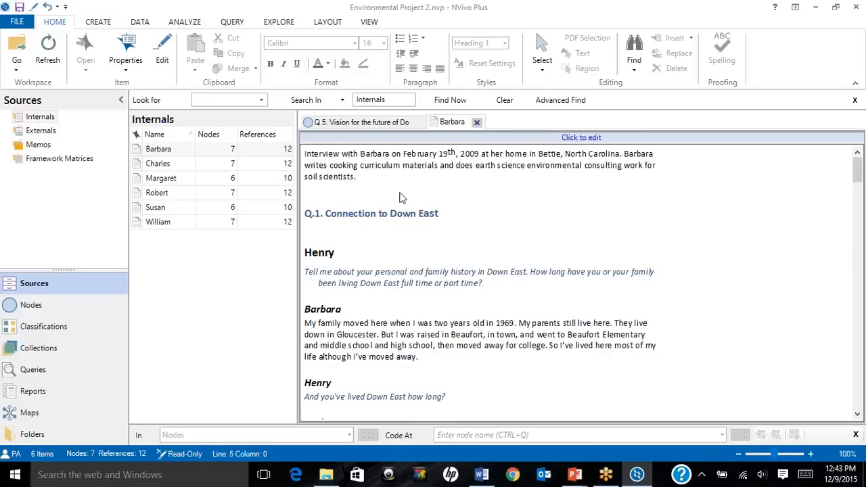
left_click(440, 216)
left_click_drag(445, 213, 353, 214)
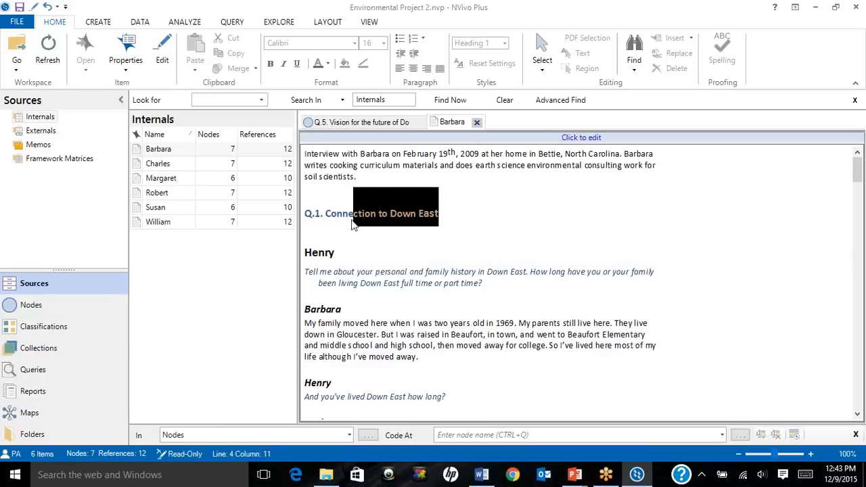
left_click_drag(311, 262, 443, 346)
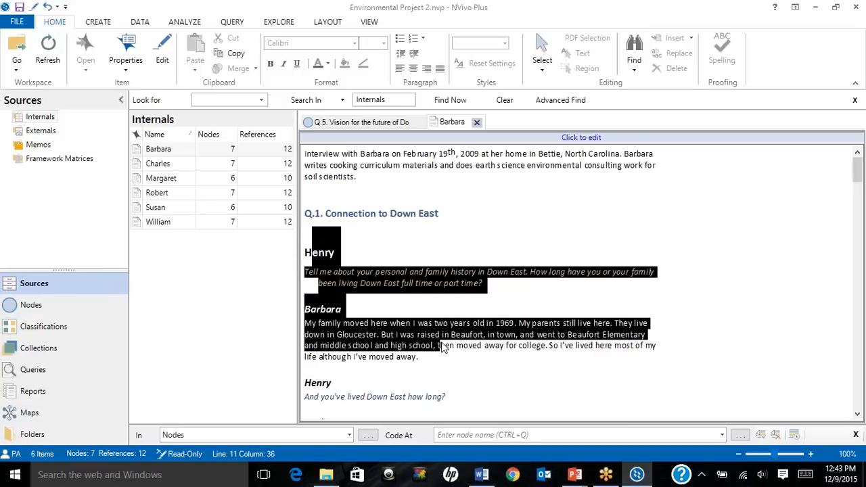
left_click(443, 220)
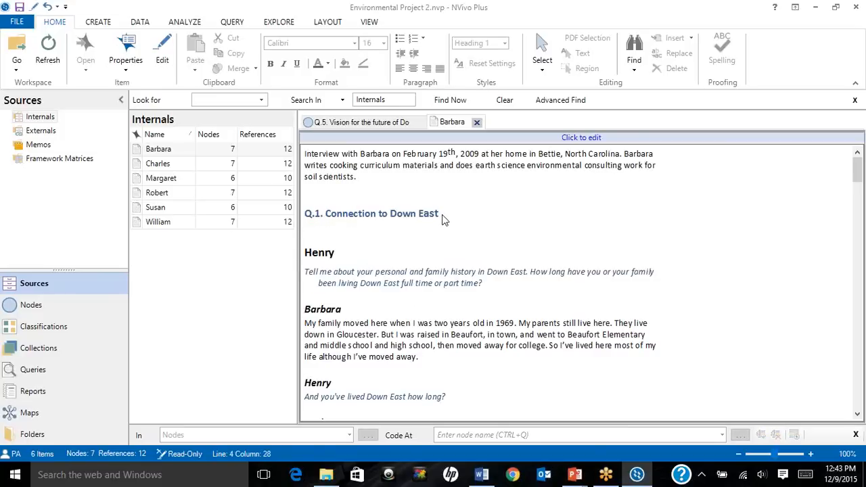
left_click_drag(444, 220, 349, 216)
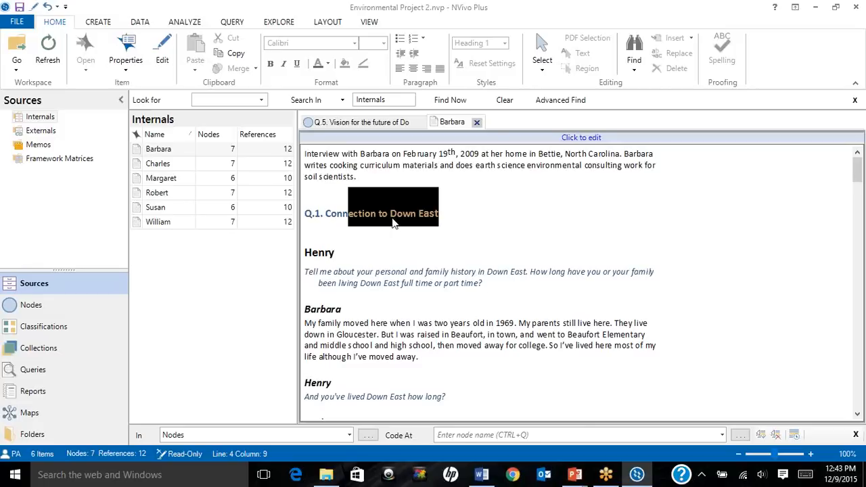
left_click(469, 225)
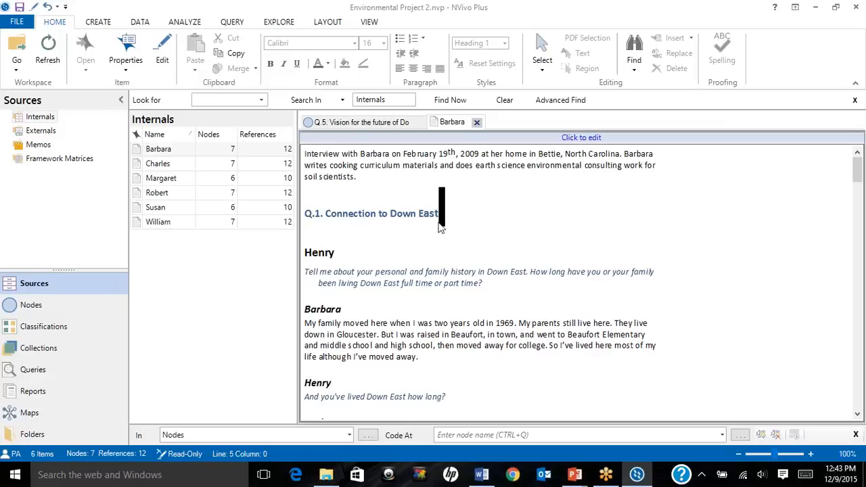
left_click_drag(441, 225, 390, 228)
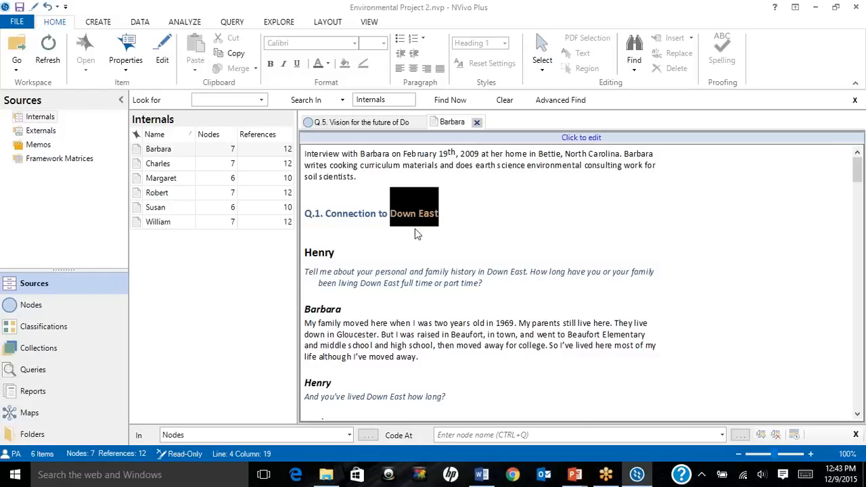
- Highlight the "Q.1. Connection to Down East" heading and the interviewer's first question beneath it to compare their heading styles
left_click(443, 227)
left_click_drag(438, 225, 290, 221)
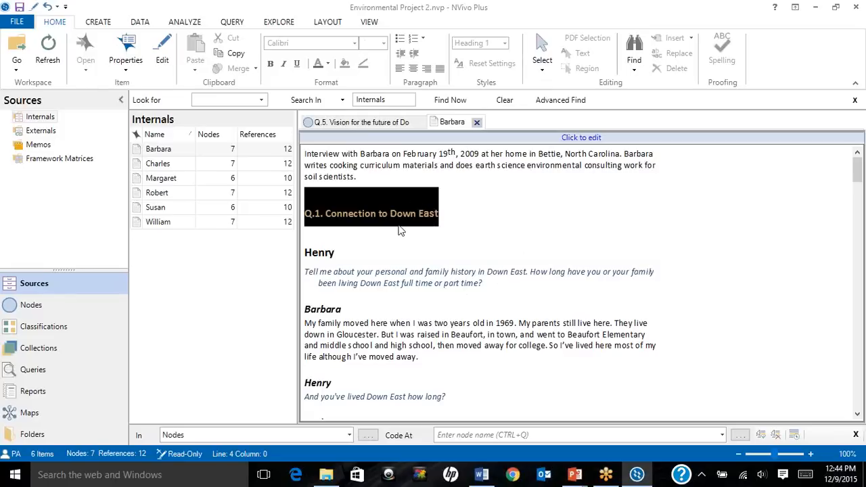
left_click(328, 262)
left_click_drag(310, 259, 500, 283)
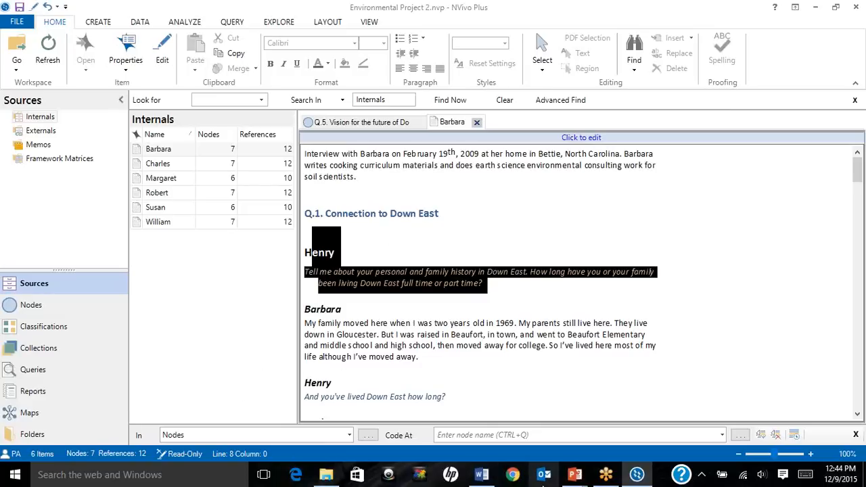
- Switch to the "Nvivo 11 Demonstration" document in Word and show the full list of styles
left_click(481, 476)
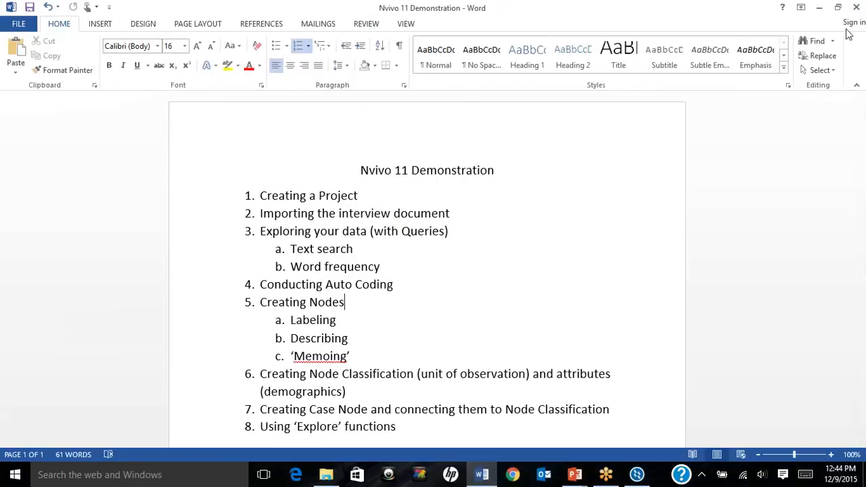
left_click(848, 34)
left_click(788, 86)
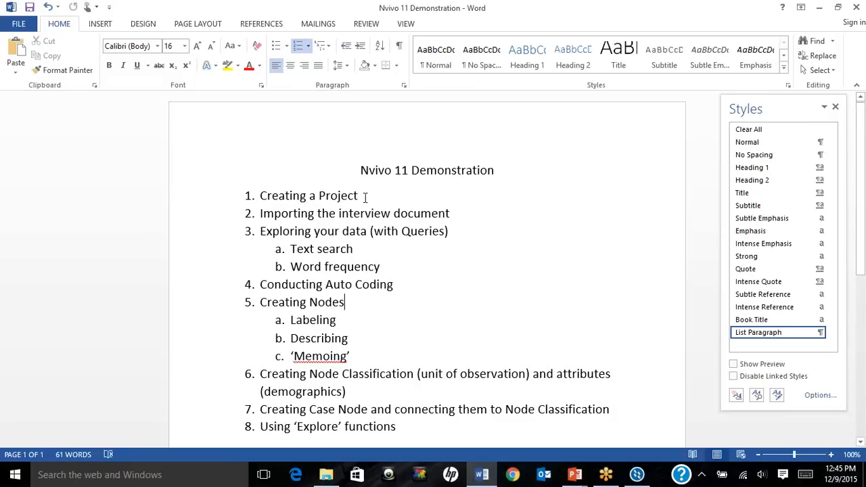
- Apply Heading 1 to "Creating a Project" and Heading 2 to "Importing the interview document"
left_click_drag(365, 196, 262, 200)
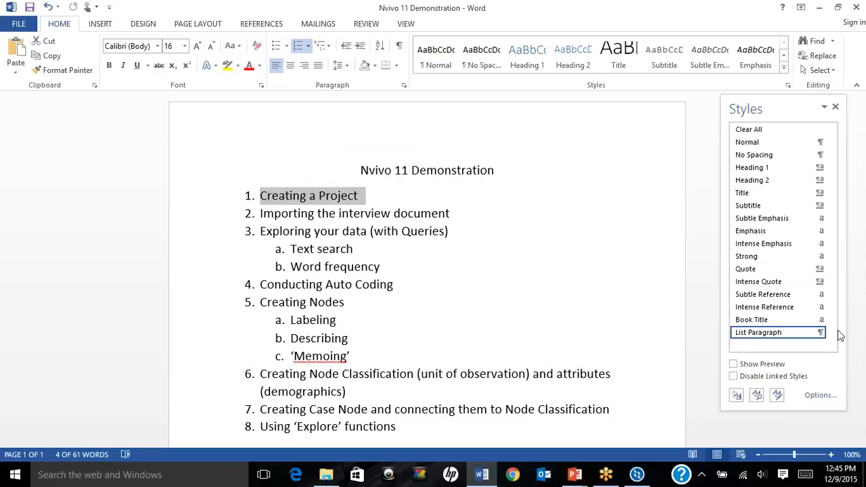
mouse_move(794, 174)
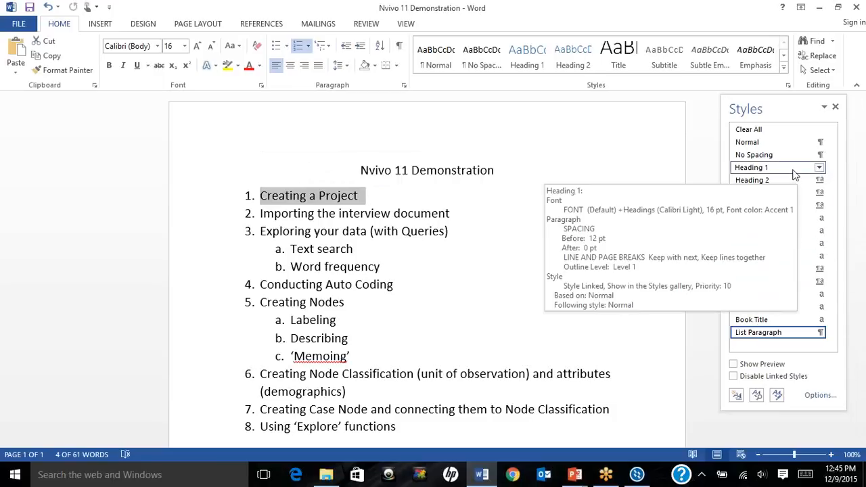
left_click(793, 170)
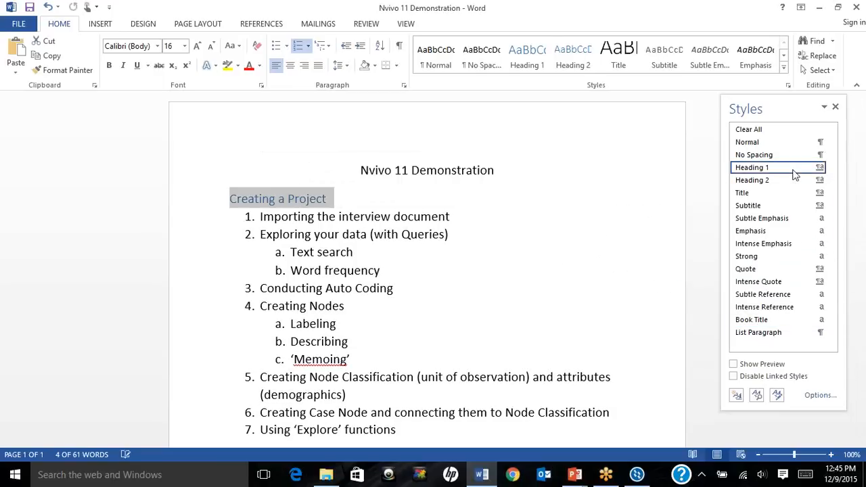
left_click(291, 230)
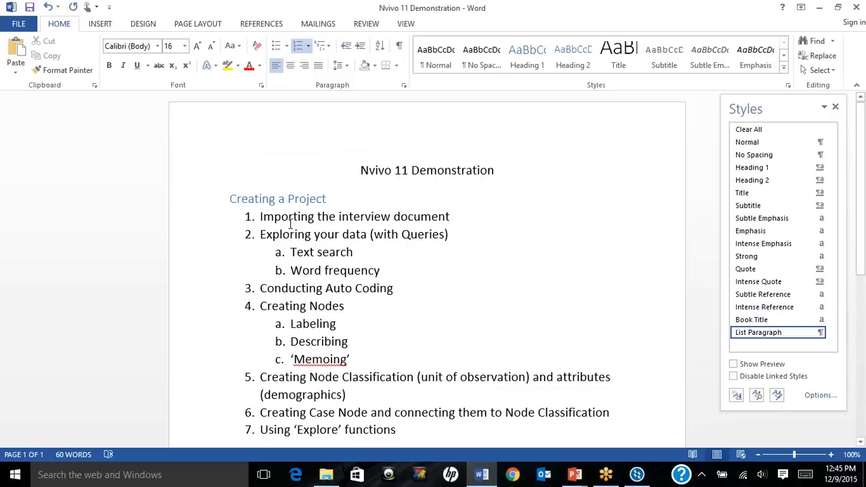
left_click_drag(258, 218, 458, 218)
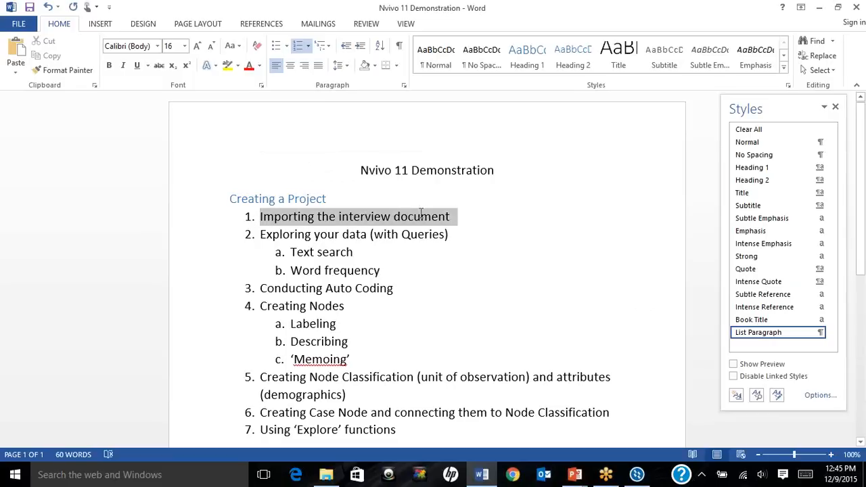
left_click(769, 183)
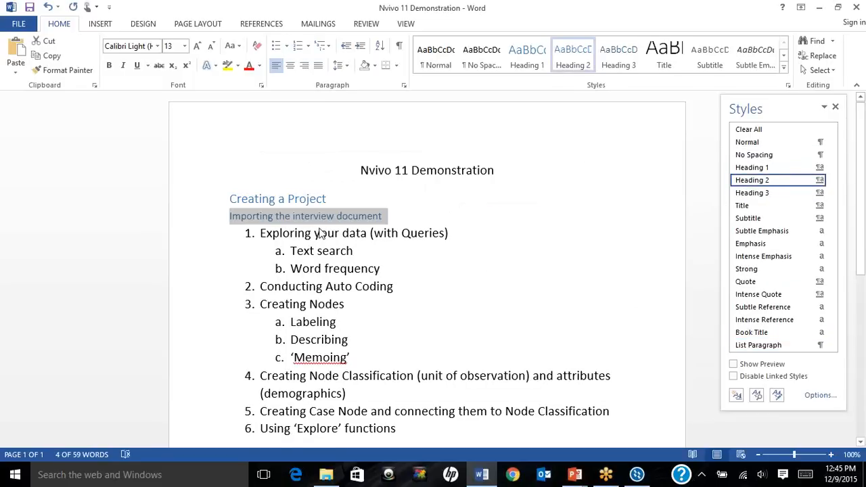
- Apply the Normal style to the list items from "Exploring your data (with Queries)" through "'Memoing'", and check the two headings' styles
left_click(292, 251)
left_click(259, 233)
left_click(459, 365, "shift")
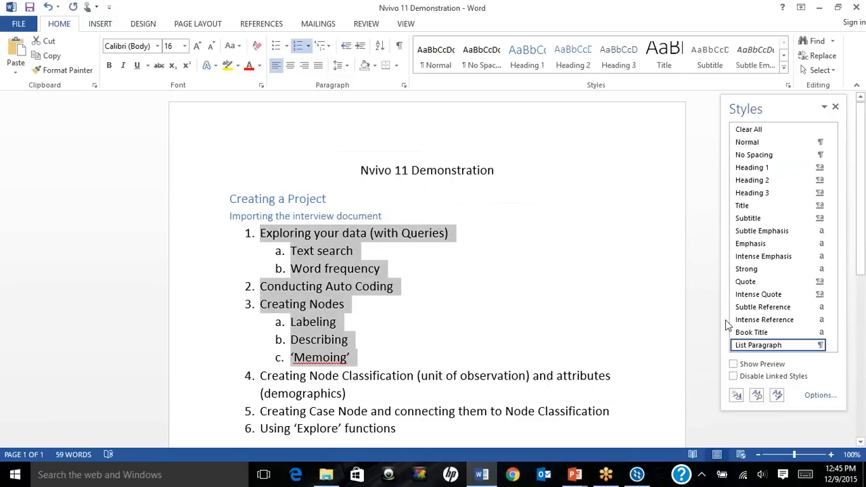
left_click(787, 143)
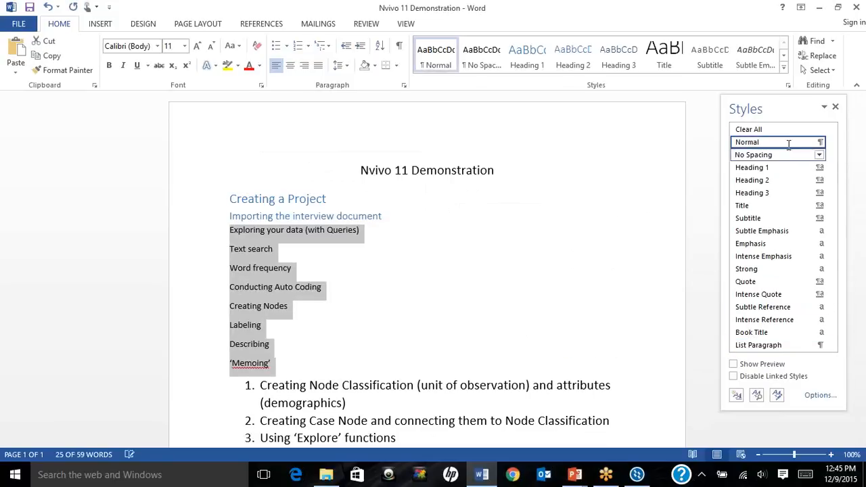
left_click(255, 201)
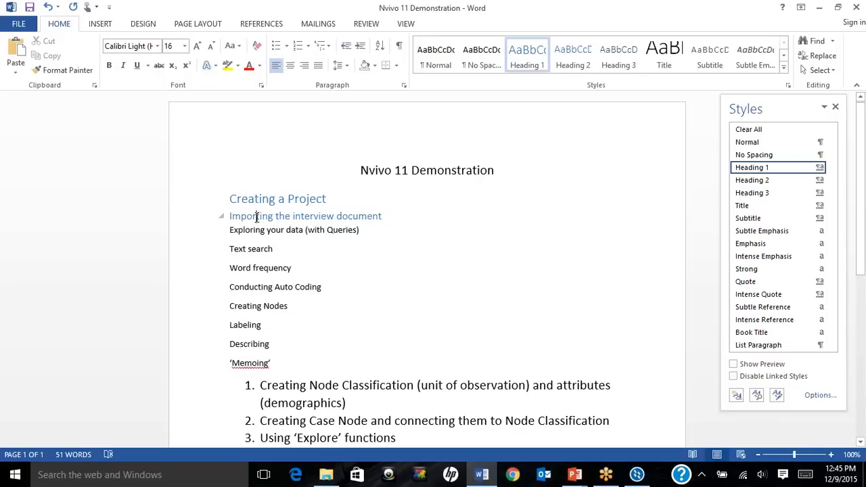
left_click(257, 215)
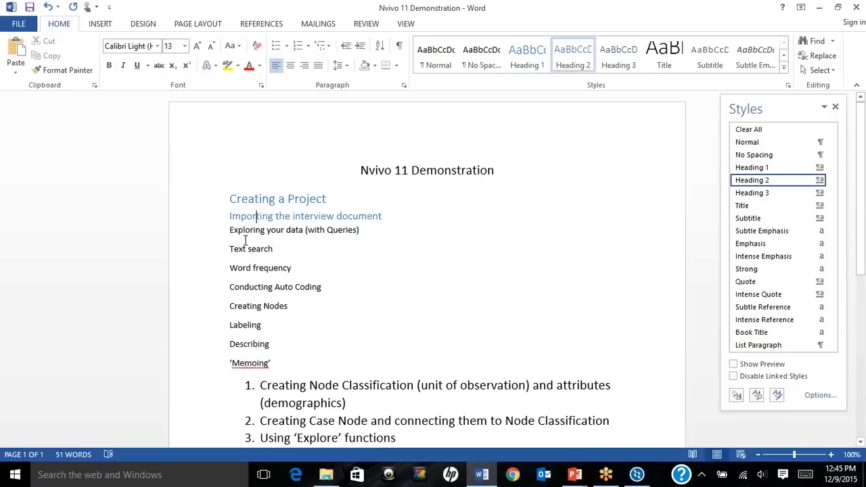
- Undo all the style changes in the outline and return to the NVivo project
left_click(49, 7)
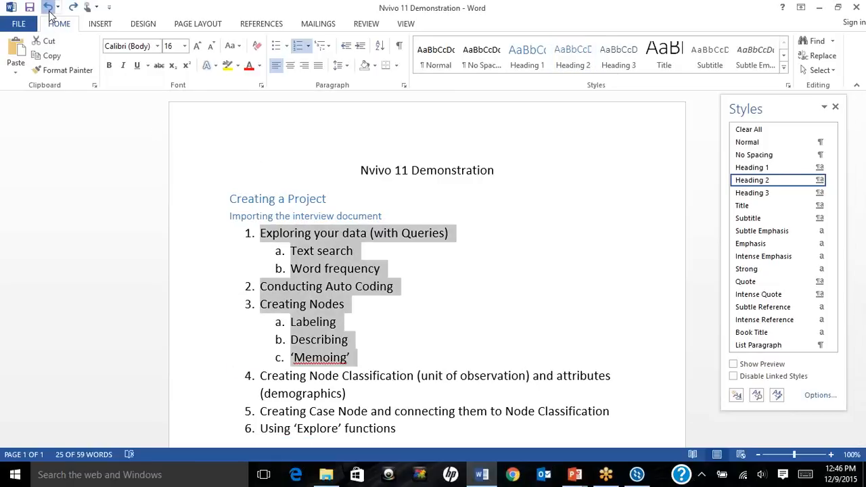
left_click(48, 7)
left_click(48, 7)
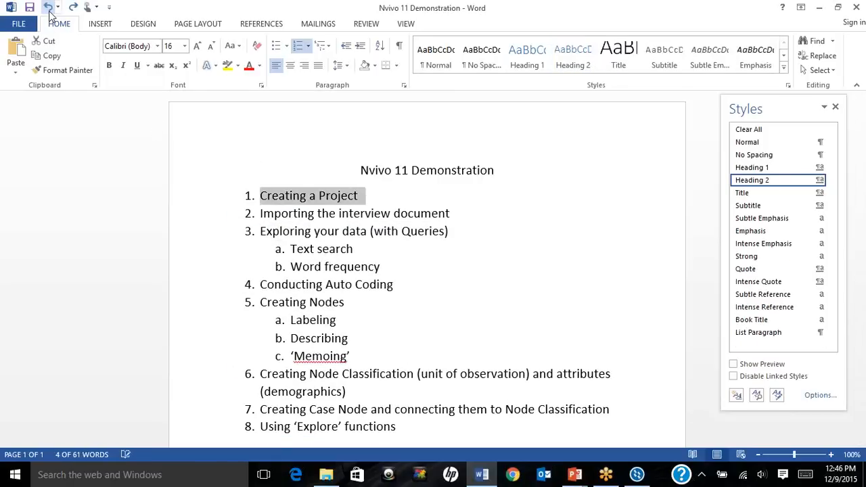
left_click(817, 6)
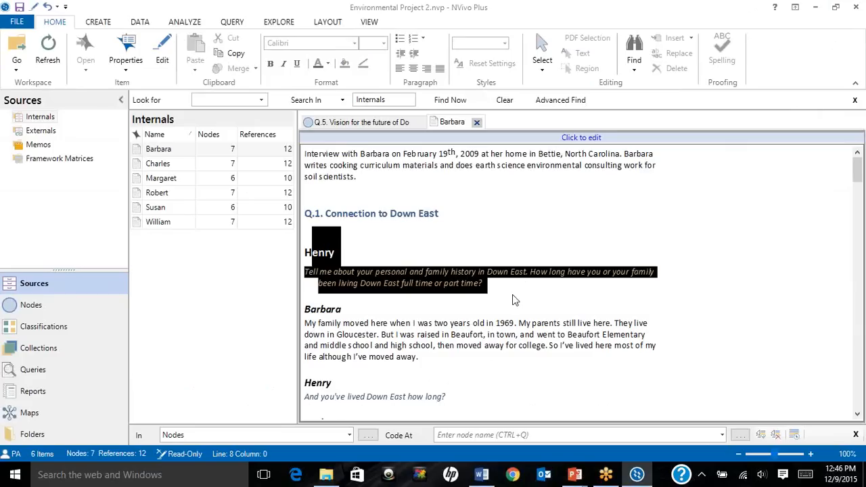
- Switch to the NVivo hands-on training presentation in PowerPoint and review the slide on perceptions of the changing environment
left_click(636, 19)
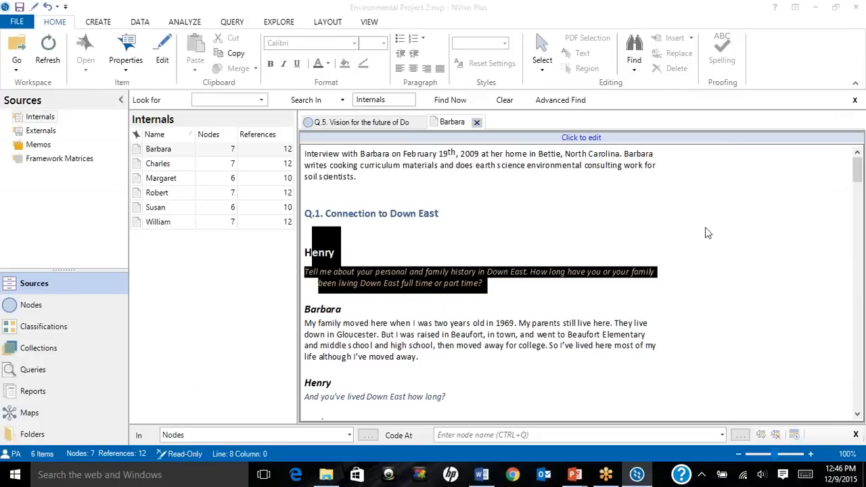
left_click(622, 225)
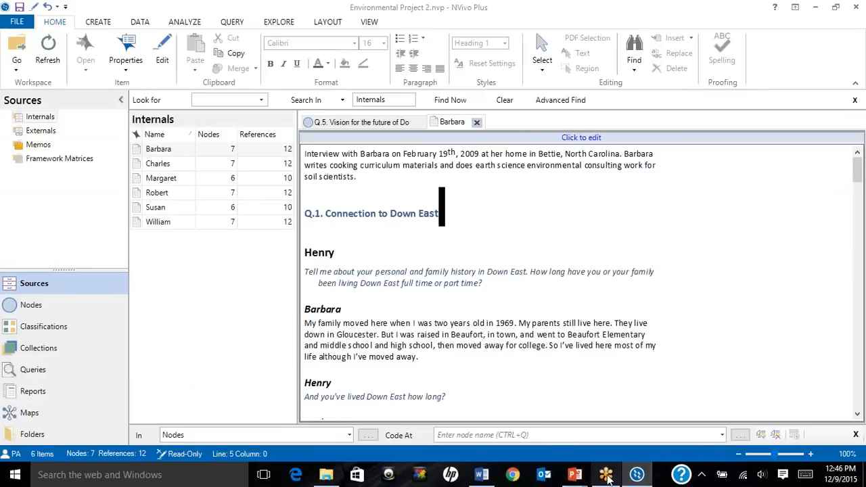
mouse_move(576, 476)
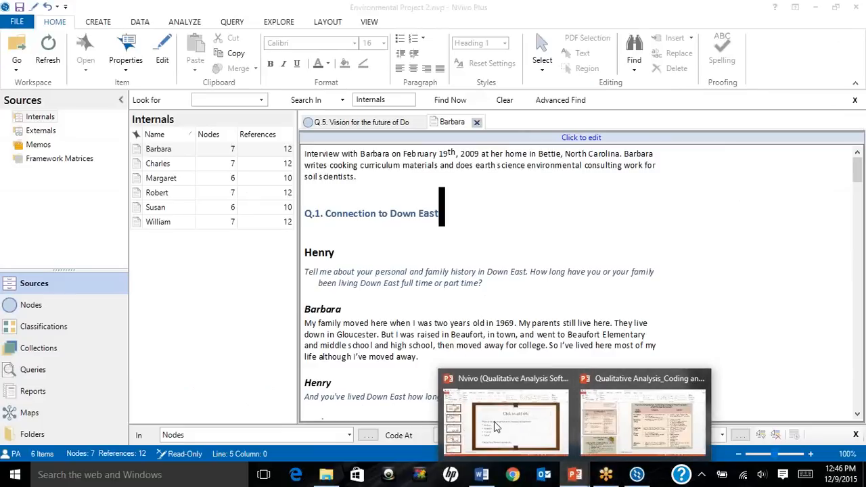
left_click(514, 425)
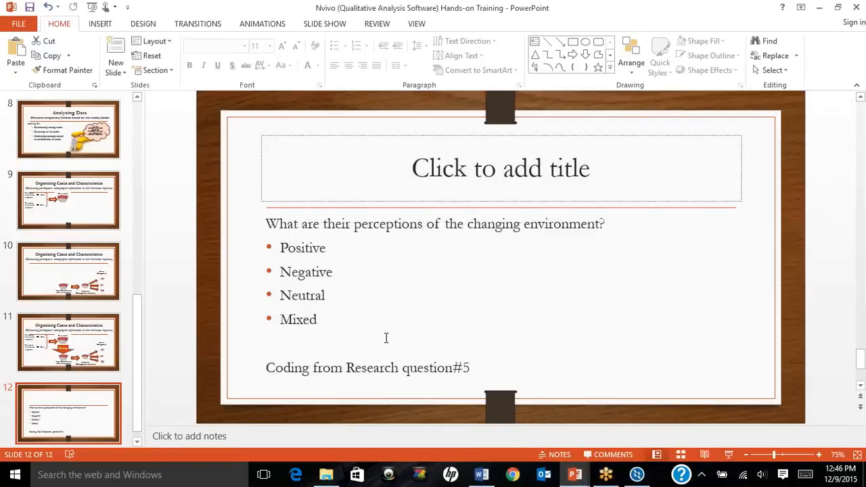
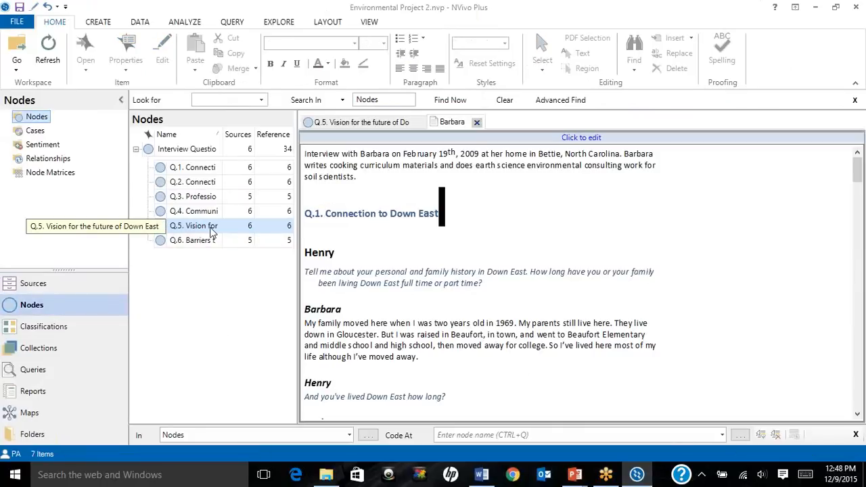
- Close the interview document and select the first answer's opening sentence about water quality in the "Q.5. Vision for the future of Down East" node
left_click(476, 121)
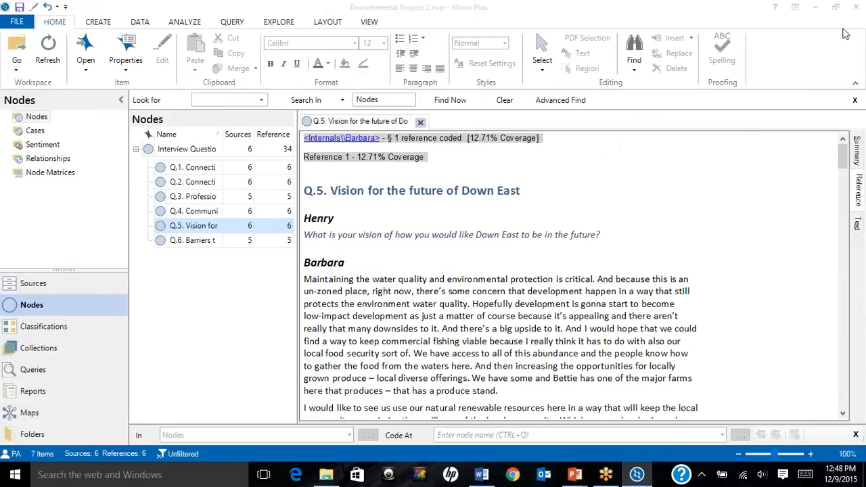
left_click(844, 159)
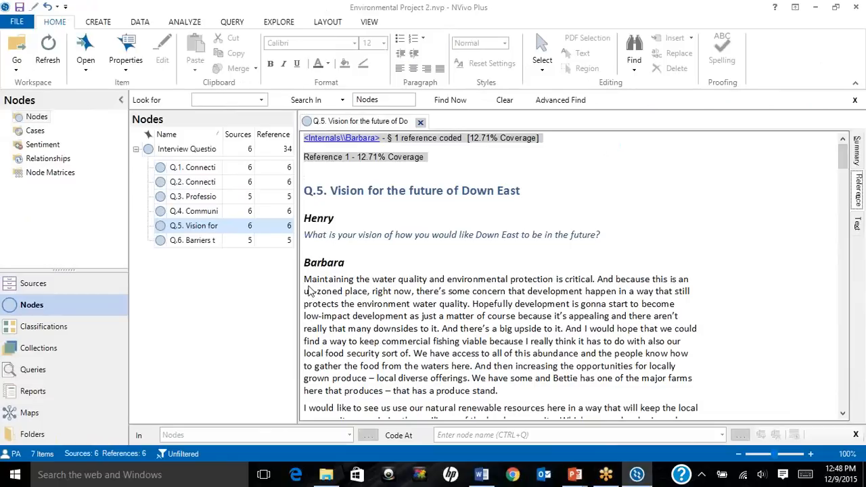
left_click_drag(305, 287, 593, 287)
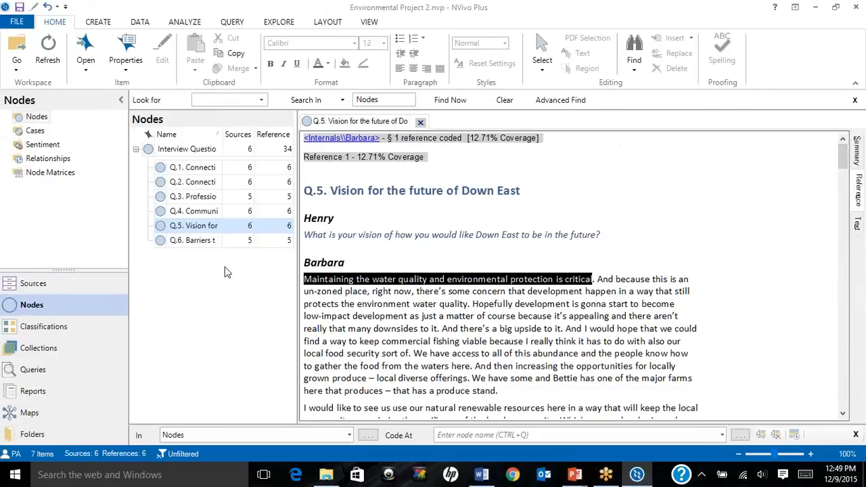
- Create a node named "Positive" under "Q.5. Vision for the future of Down East", aggregating coding from child nodes and colored Green
left_click(93, 24)
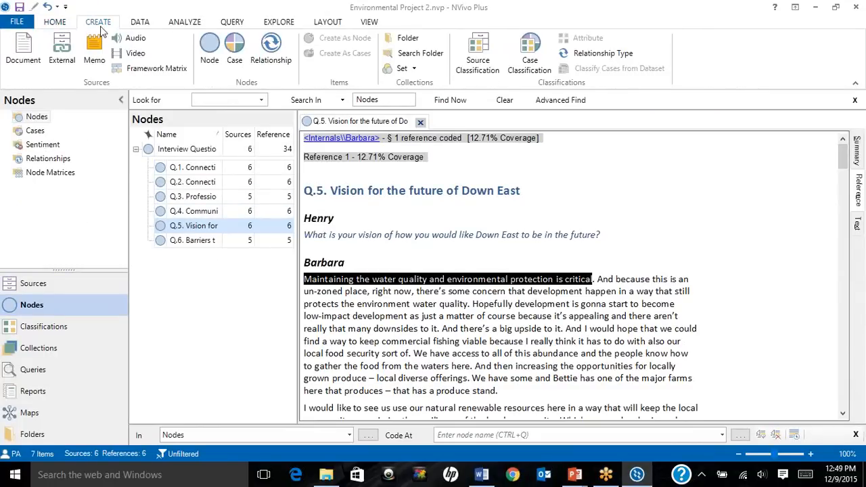
left_click(211, 64)
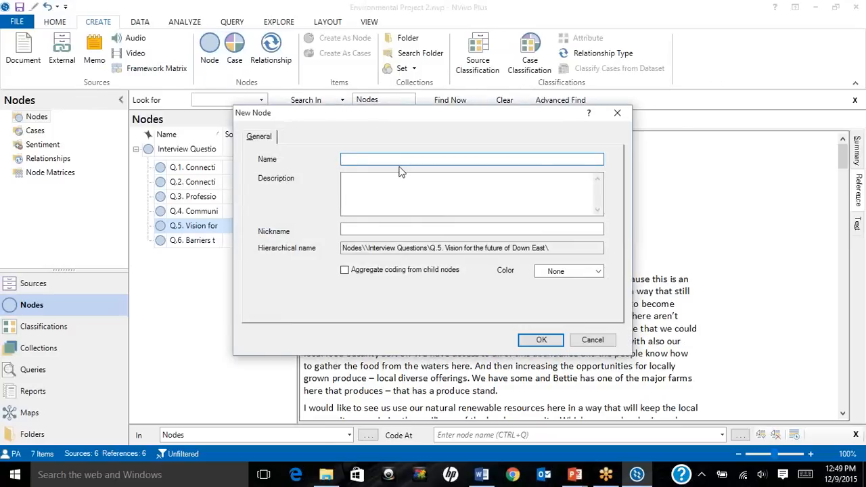
type("Positive")
left_click(400, 197)
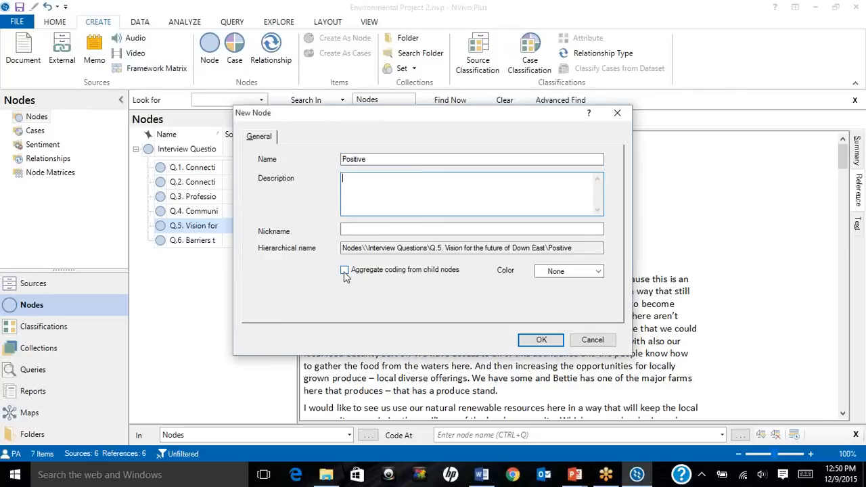
left_click(344, 270)
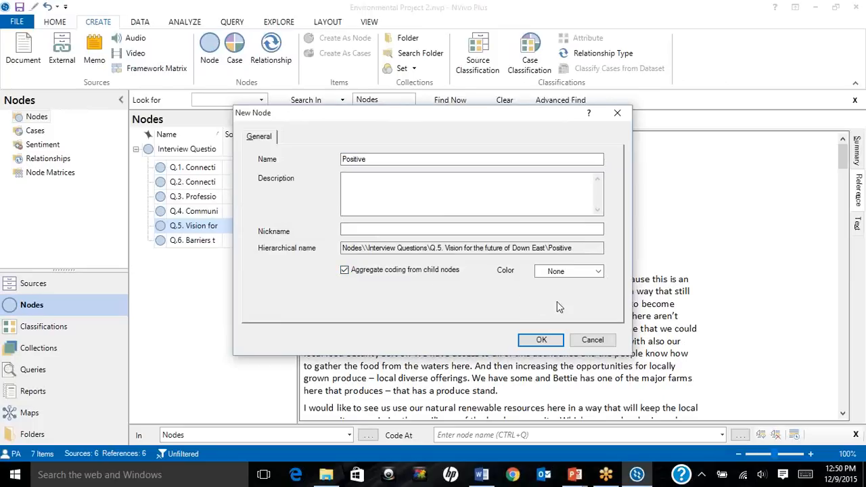
left_click(597, 271)
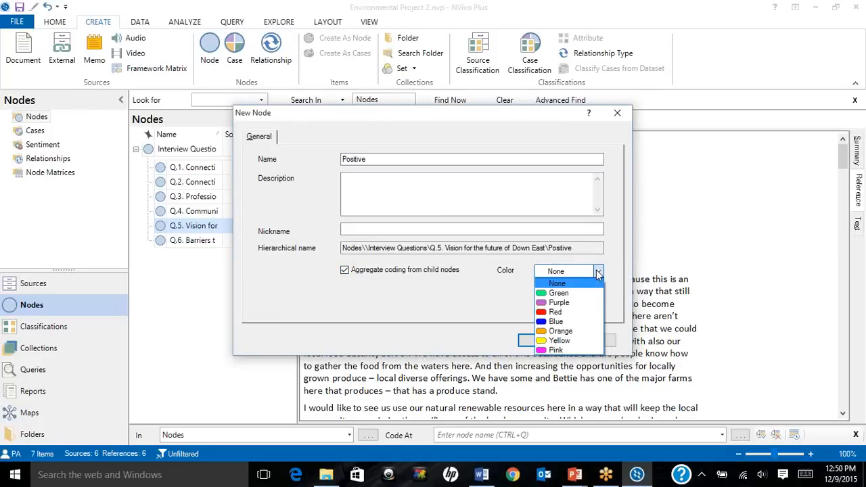
left_click(579, 293)
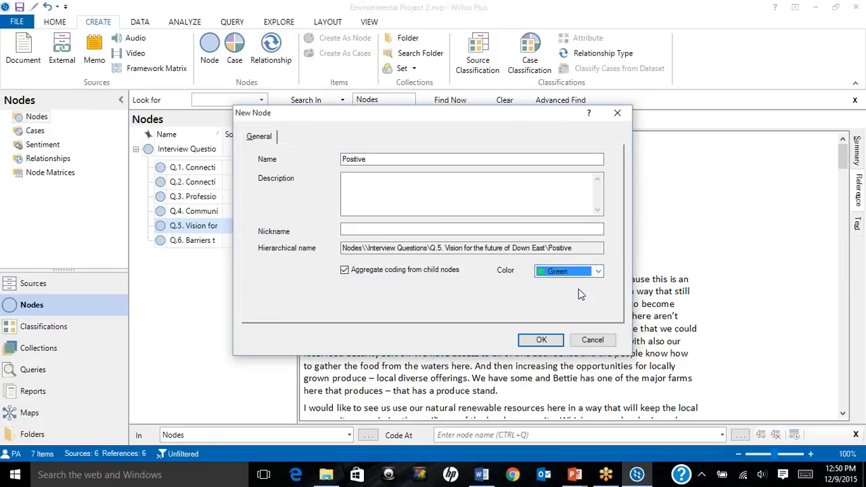
left_click(540, 340)
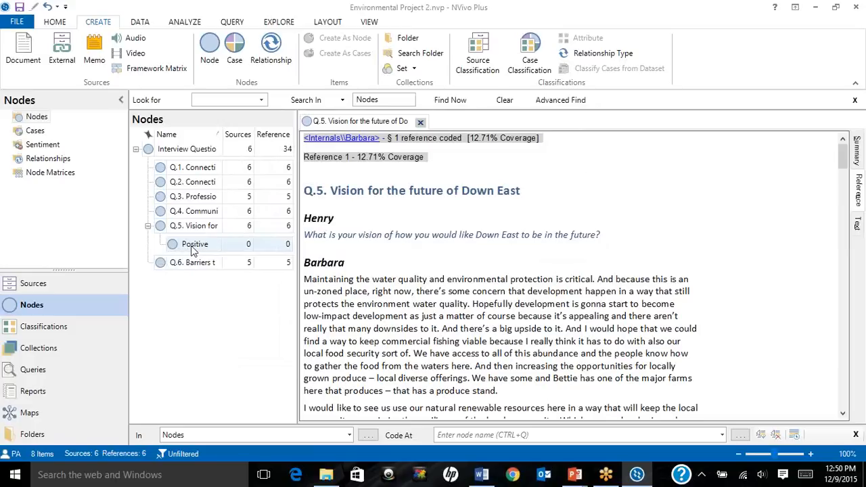
- Move the "Positive" node out of Q.5 so it sits directly under "Interview Questions"
left_click(194, 248)
left_click_drag(195, 251, 147, 154)
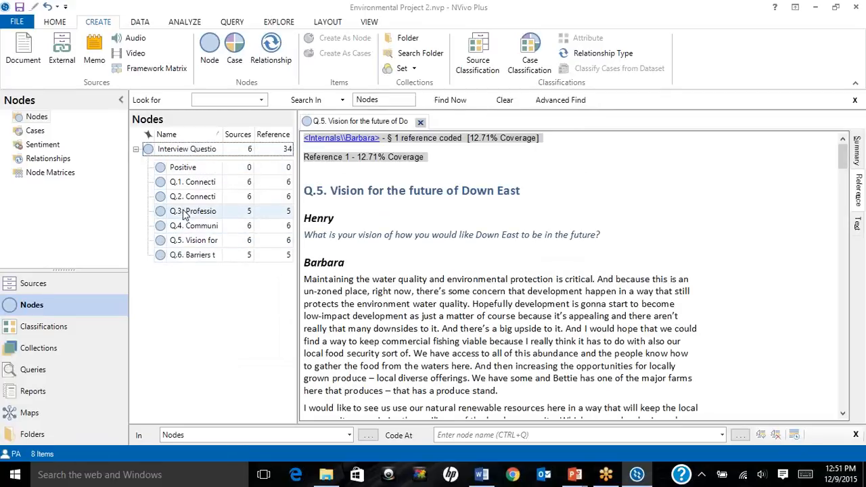
left_click(163, 172)
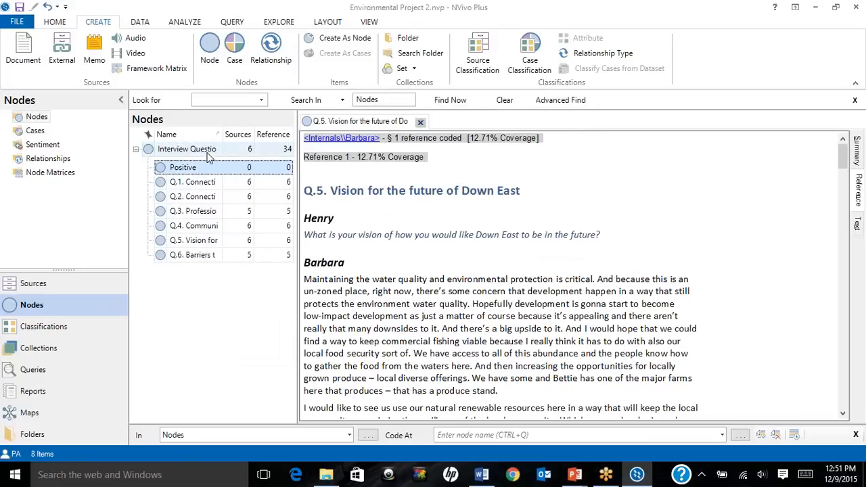
left_click(208, 284)
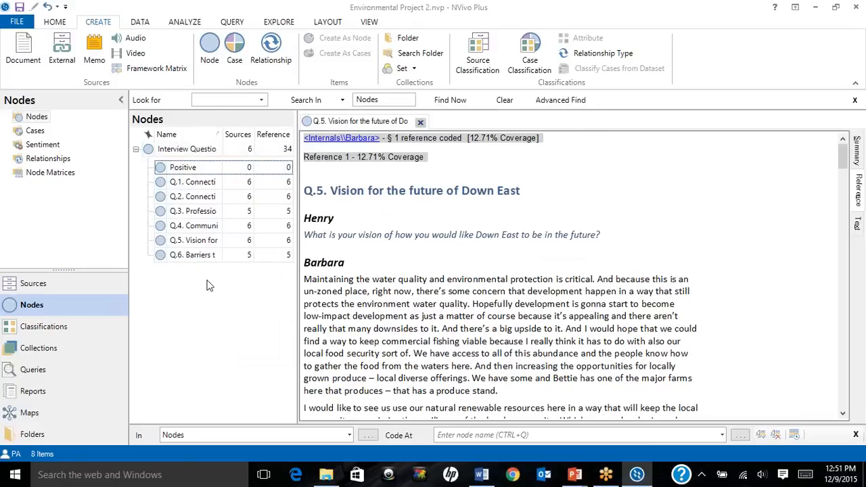
- Create a top-level node named "Negative", without a description or color
right_click(207, 284)
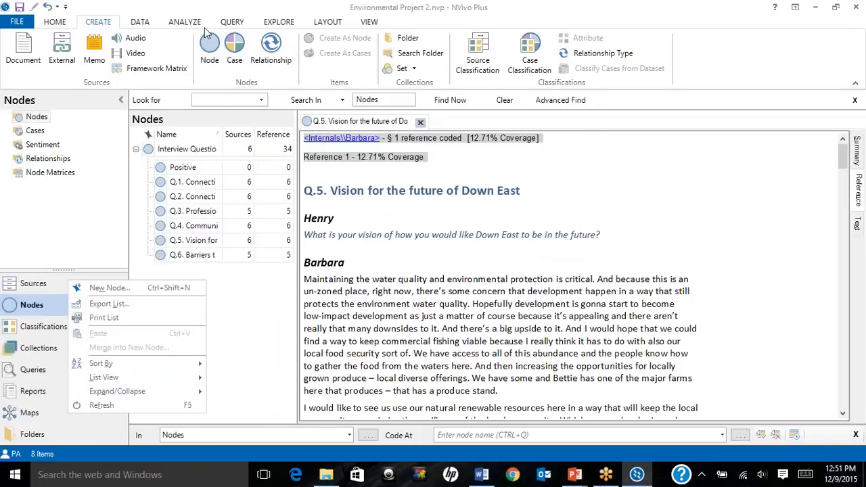
left_click(209, 47)
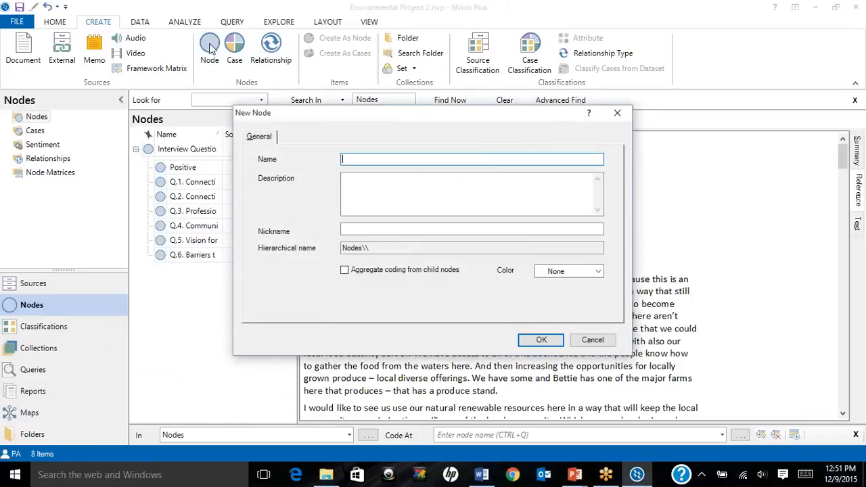
type("Ne")
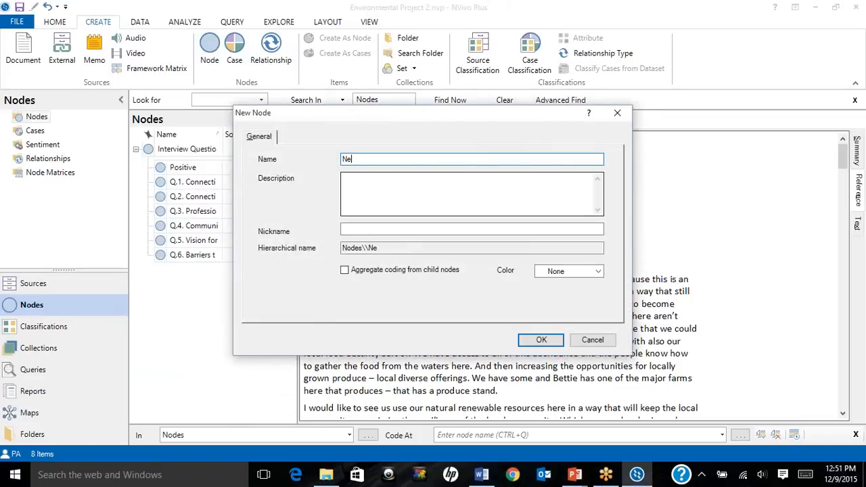
type("gative")
left_click(413, 205)
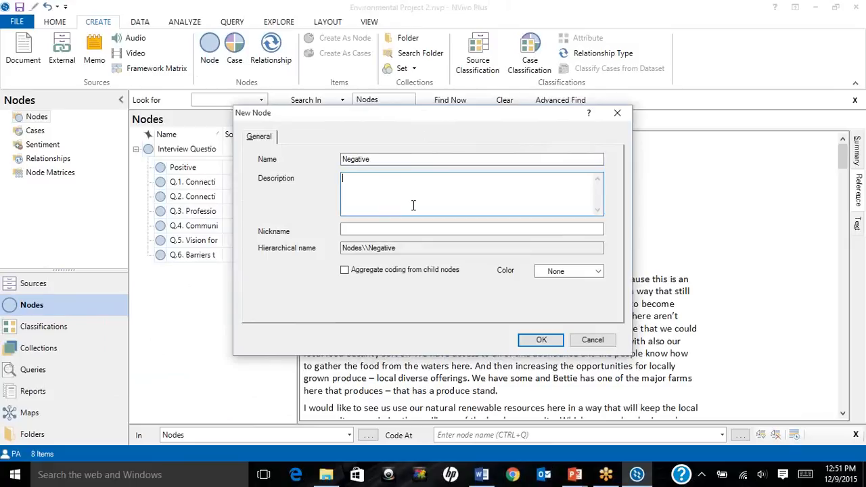
left_click(546, 342)
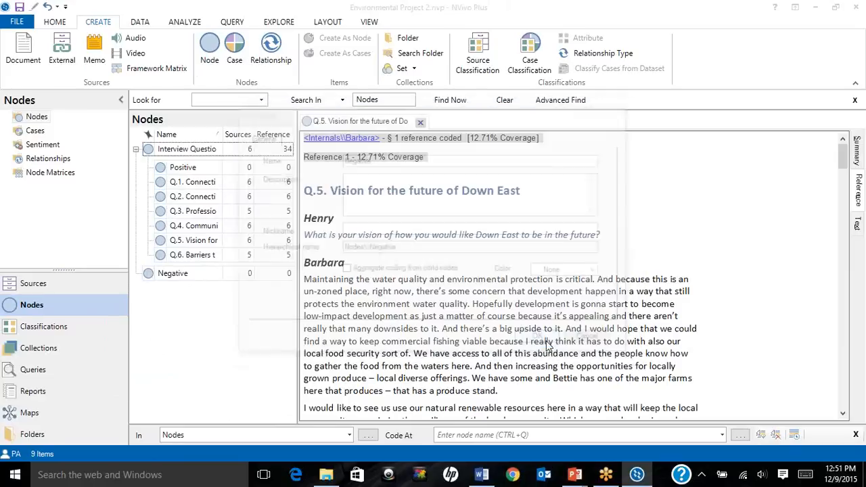
- Create two more top-level nodes named "Neutral" and "Mixed", declining to save the project for the moment
left_click(215, 64)
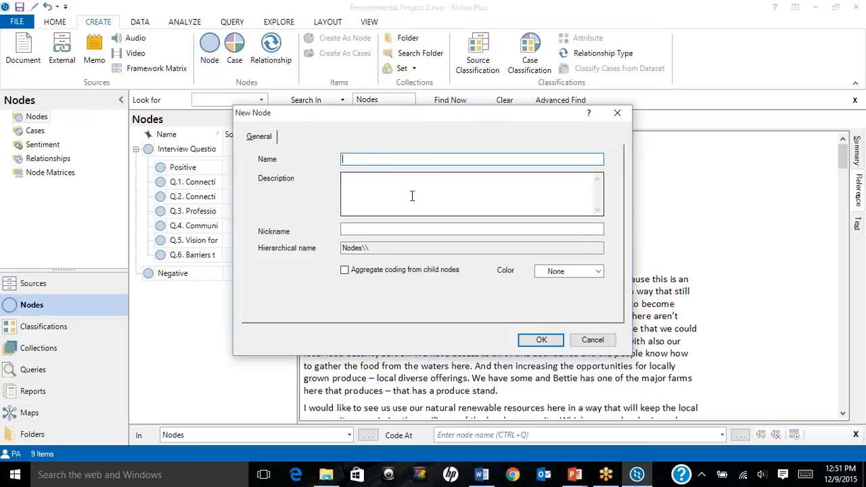
type("Neutral")
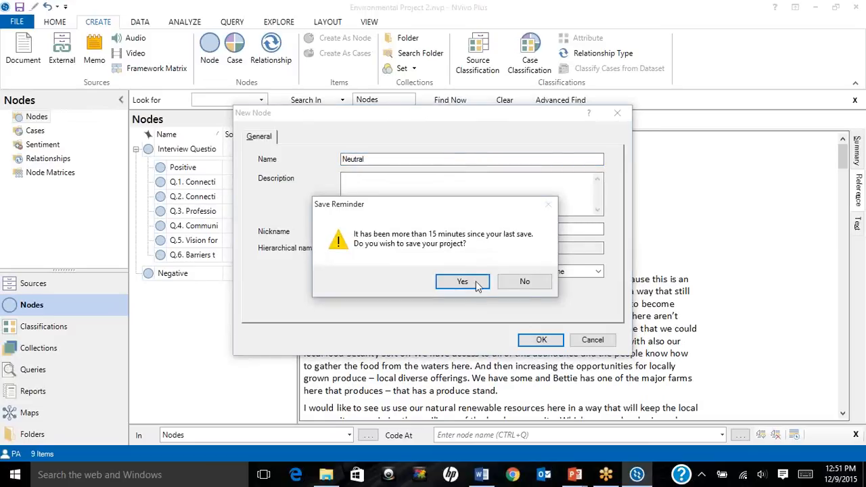
left_click(509, 282)
left_click(535, 339)
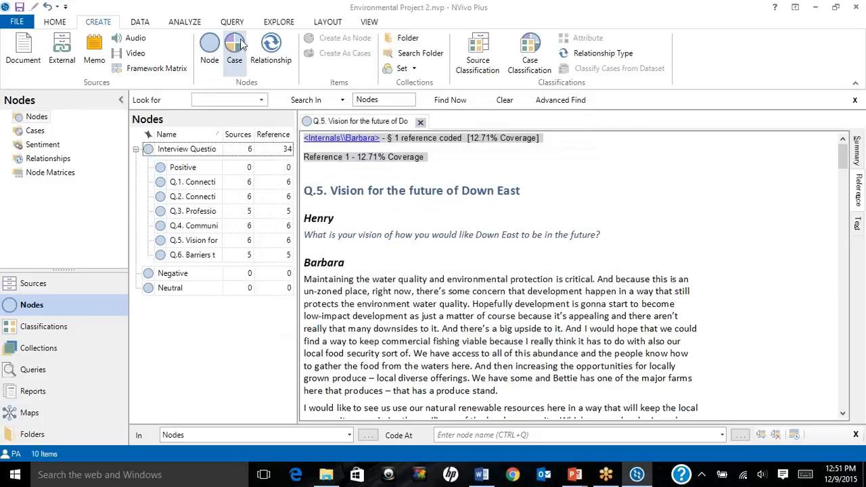
left_click(218, 47)
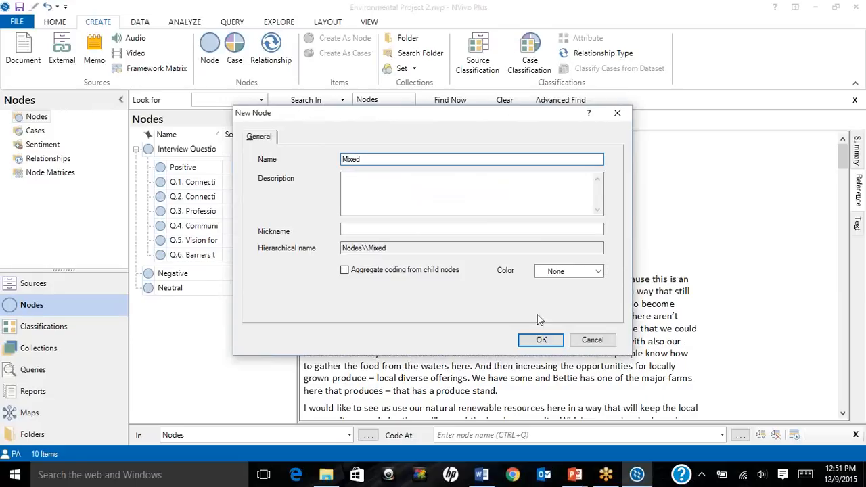
left_click(524, 343)
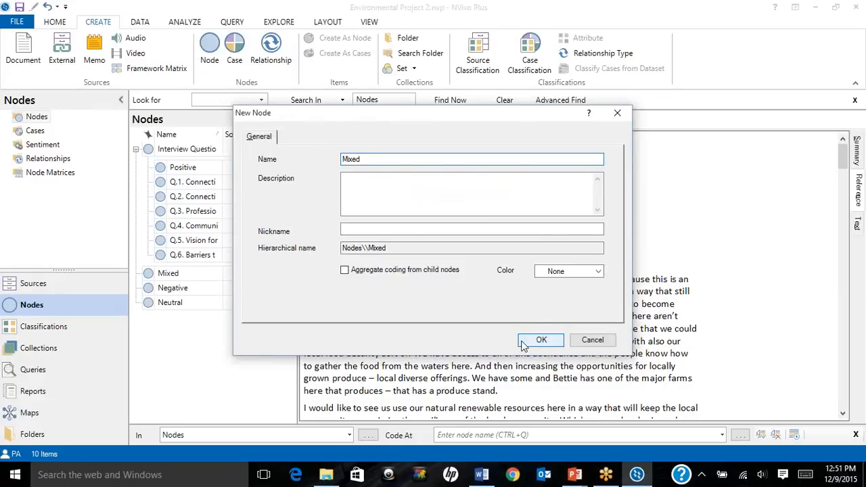
- Delete the "Positive" node under "Interview Questions" and recreate it as a top-level node
right_click(172, 166)
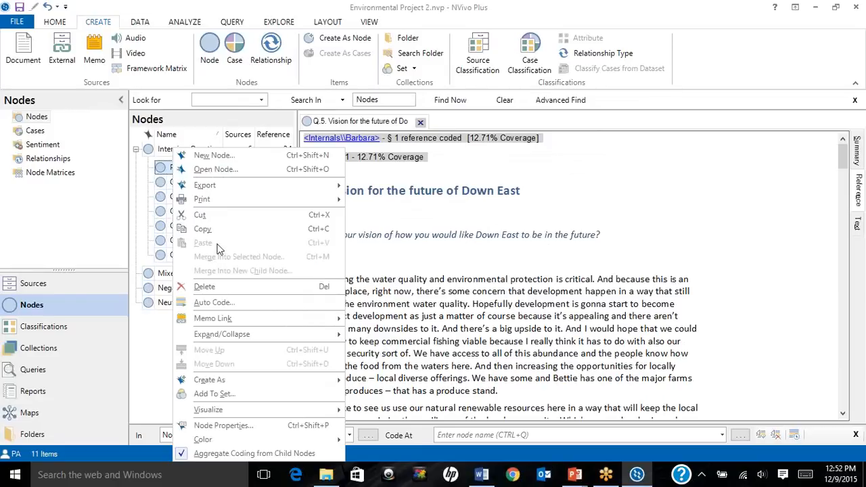
left_click(213, 287)
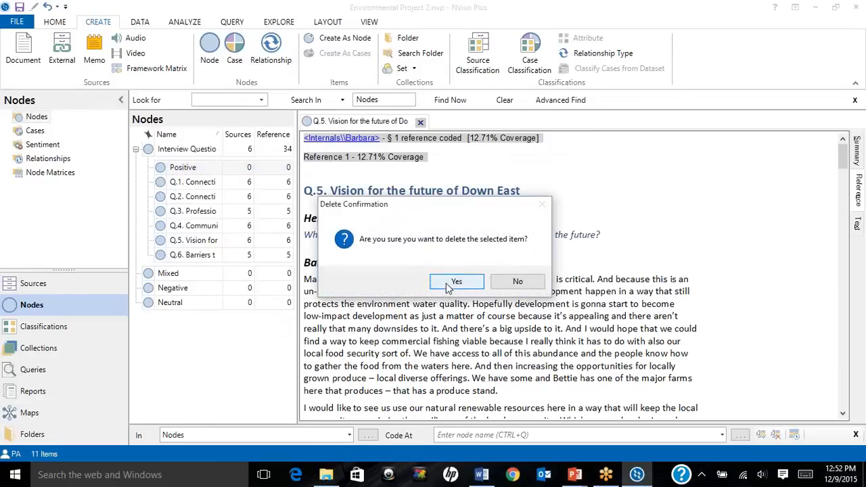
left_click(448, 282)
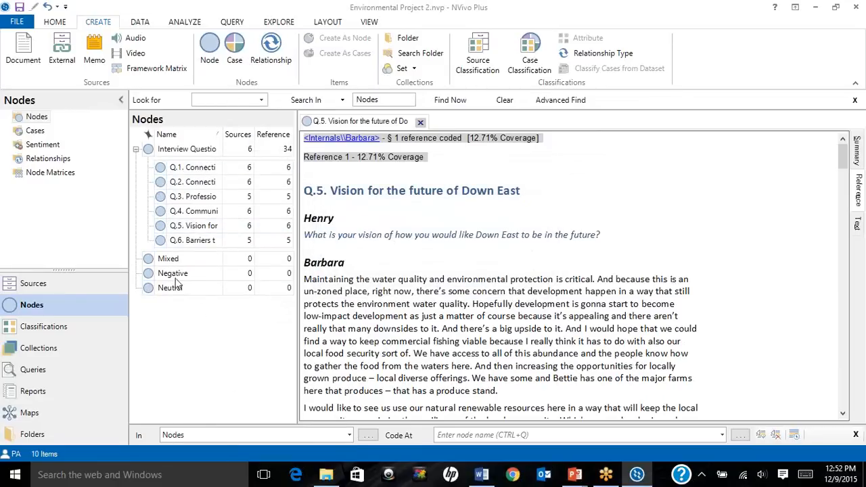
left_click(209, 48)
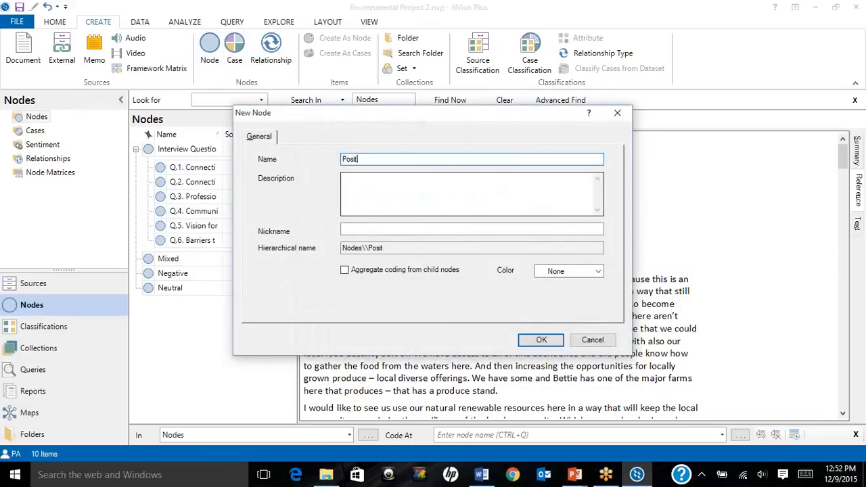
left_click(534, 343)
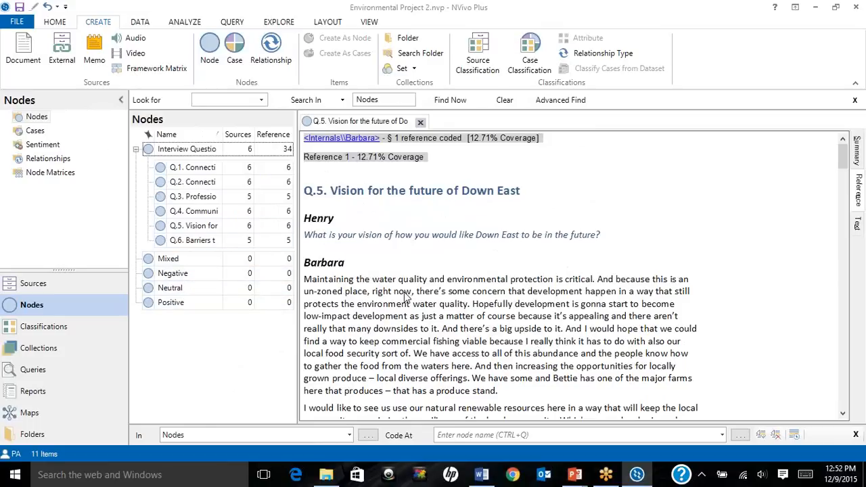
- Code the first answer's opening sentence on water quality at "Negative" and its "Hopefully development… big upside to it" passage at "Positive"
left_click(309, 285)
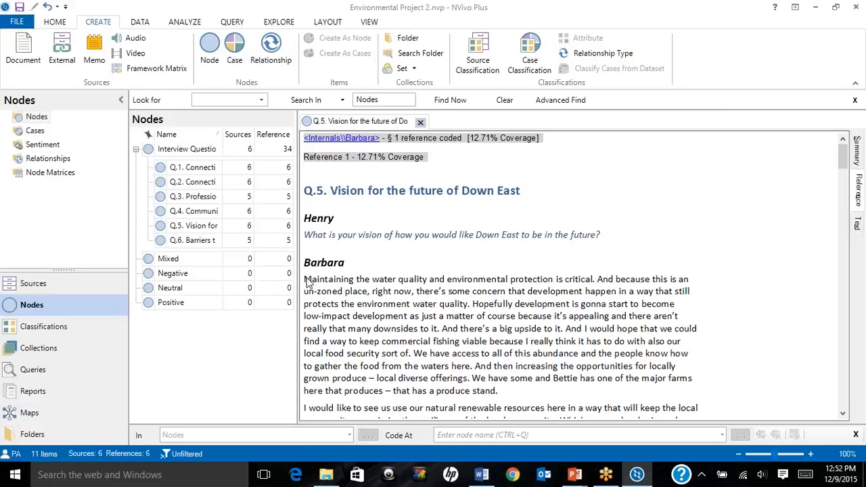
left_click_drag(305, 283, 592, 284)
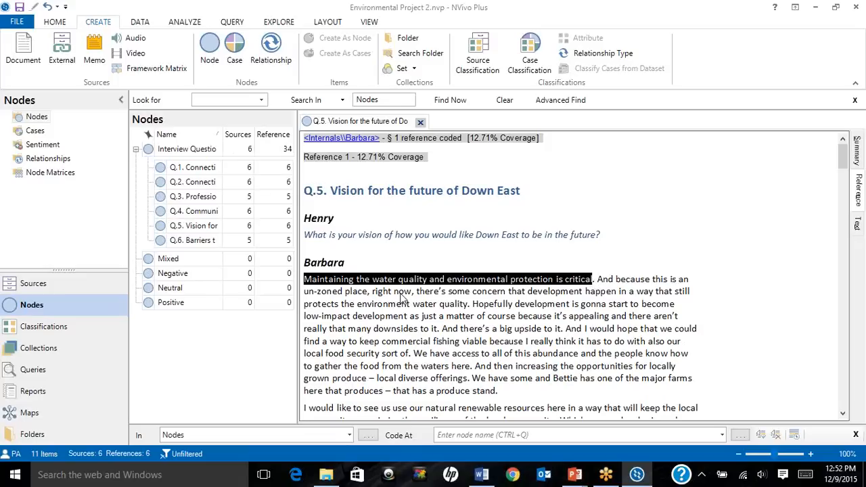
left_click(482, 283)
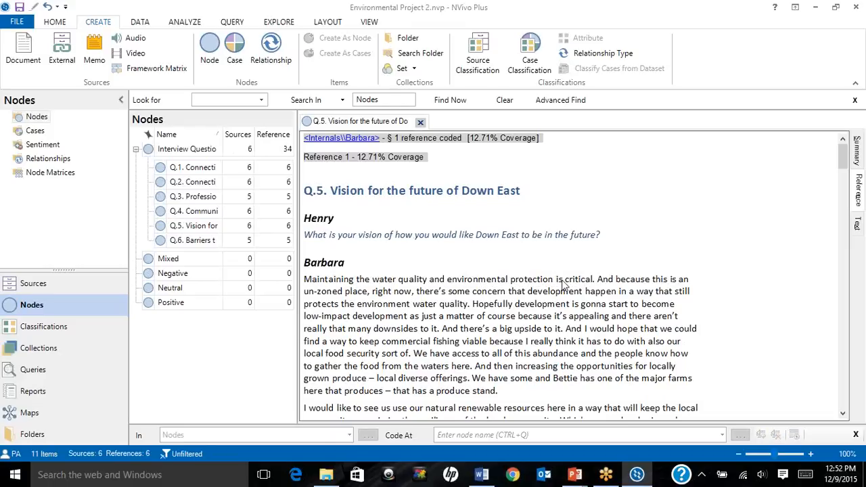
left_click_drag(592, 282, 222, 278)
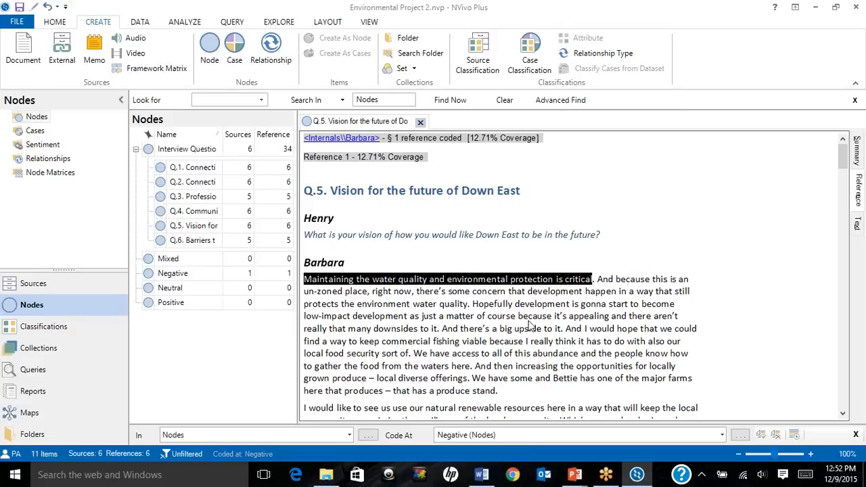
left_click_drag(472, 305, 194, 304)
left_click(473, 365)
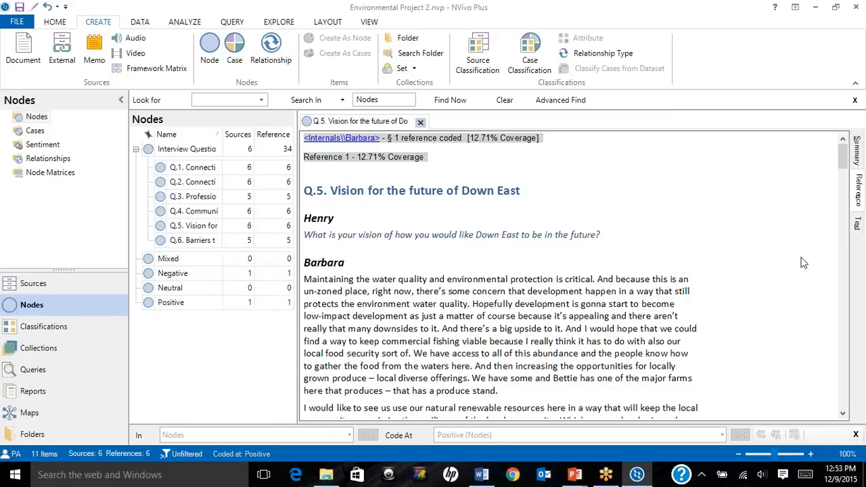
- Code the first answer's sentence "We have access to all of this abundance… from the waters here." at the "Mixed" node
scroll(803, 263, "down", 3)
scroll(734, 253, "up", 2)
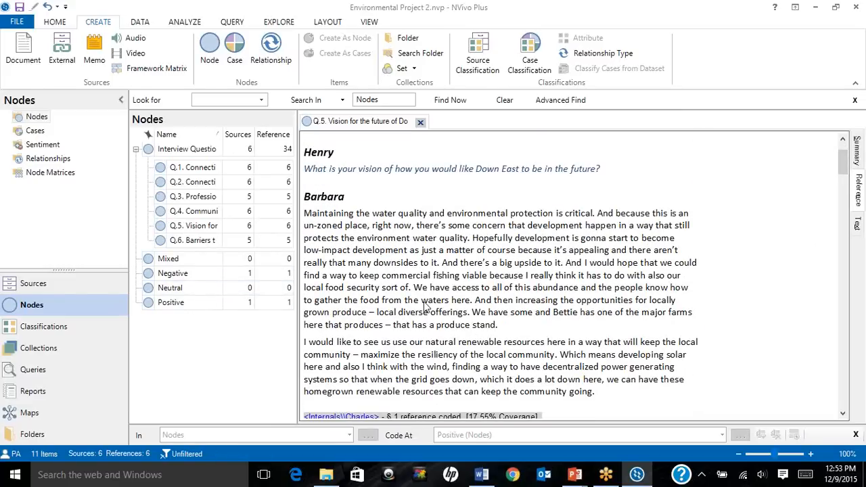
left_click_drag(419, 292, 630, 296)
left_click(630, 297)
left_click_drag(422, 288, 204, 259)
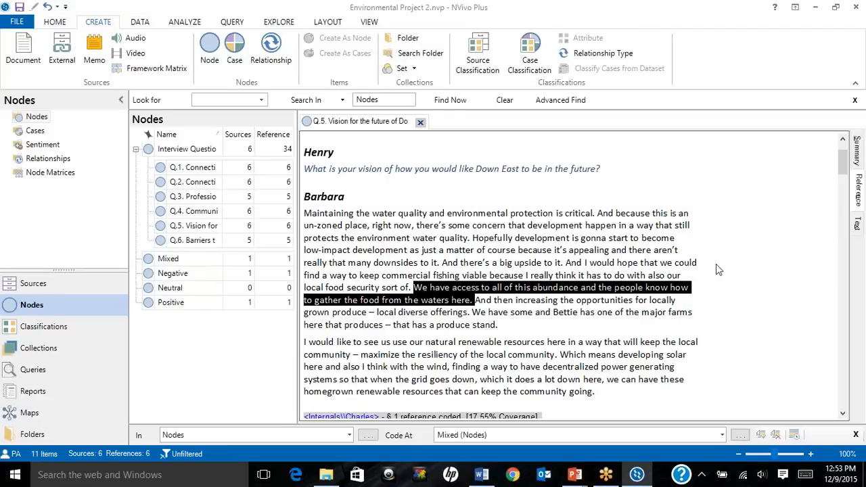
- Show coding stripes for the selected nodes "Mixed", "Negative", "Neutral" and "Positive" beside the Q.5 text
left_click(371, 23)
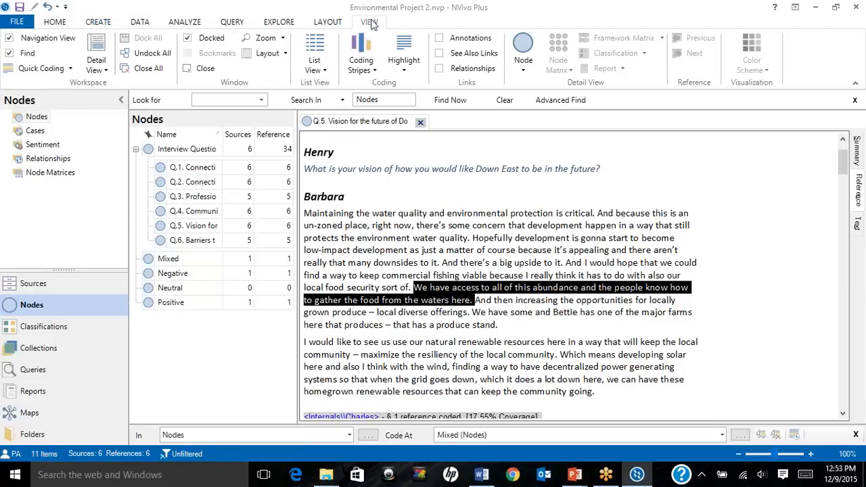
left_click(372, 69)
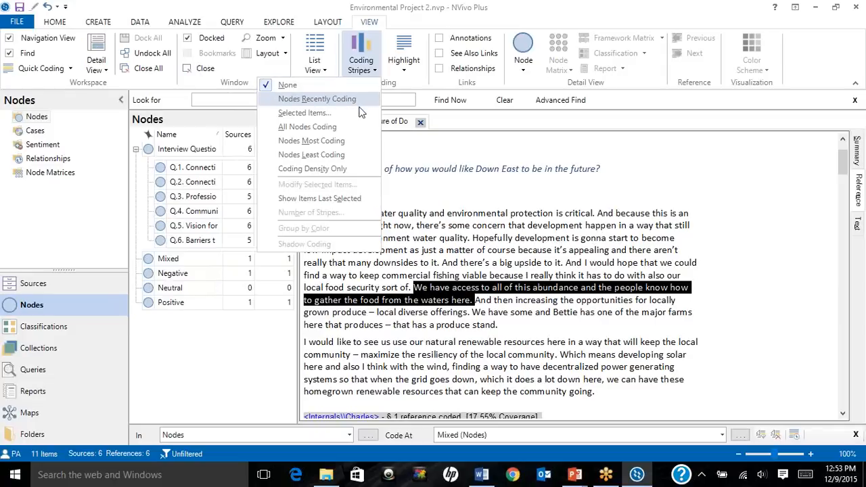
left_click(317, 113)
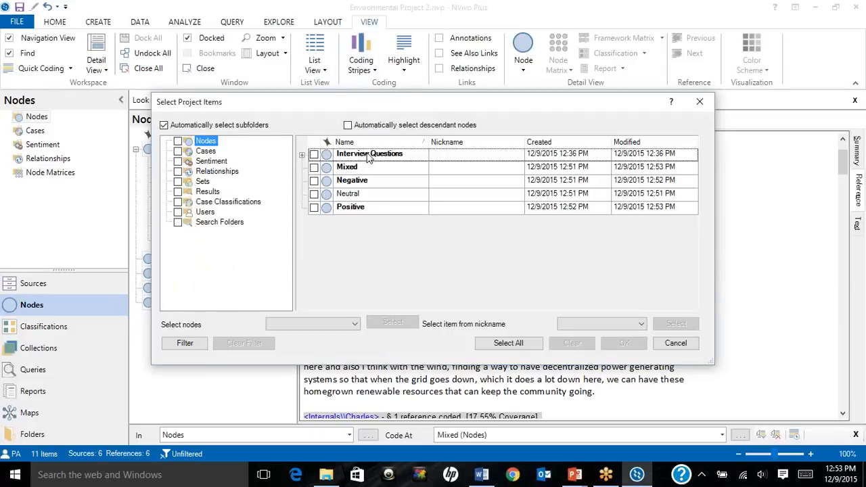
left_click(314, 167)
left_click(314, 180)
left_click(313, 194)
left_click(314, 207)
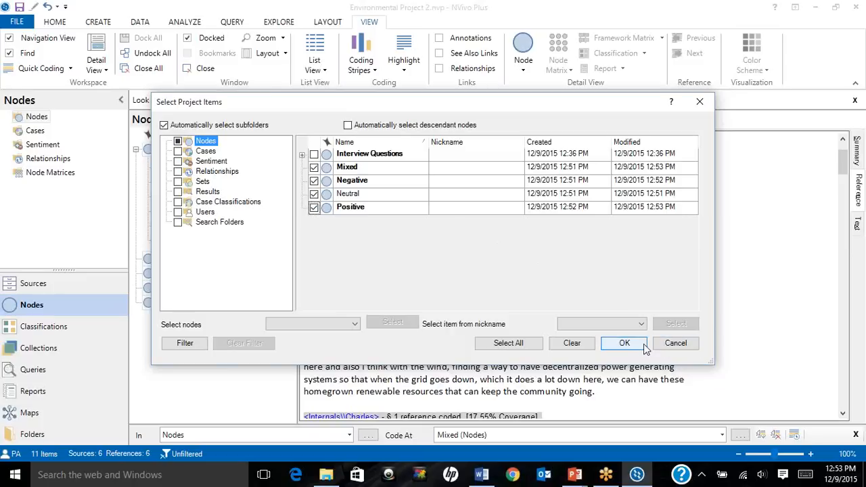
left_click(623, 343)
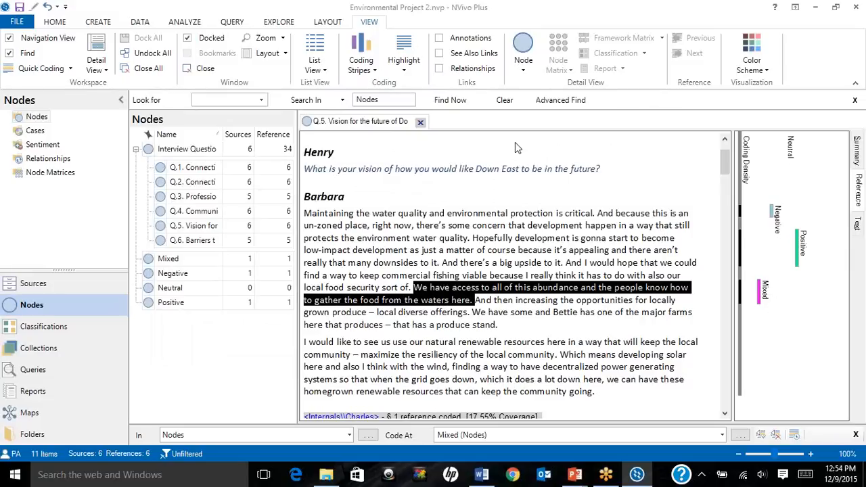
- Highlight the Q.5 text coded at the selected nodes "Mixed", "Negative", "Neutral" and "Positive", and clear the text selection
left_click(405, 65)
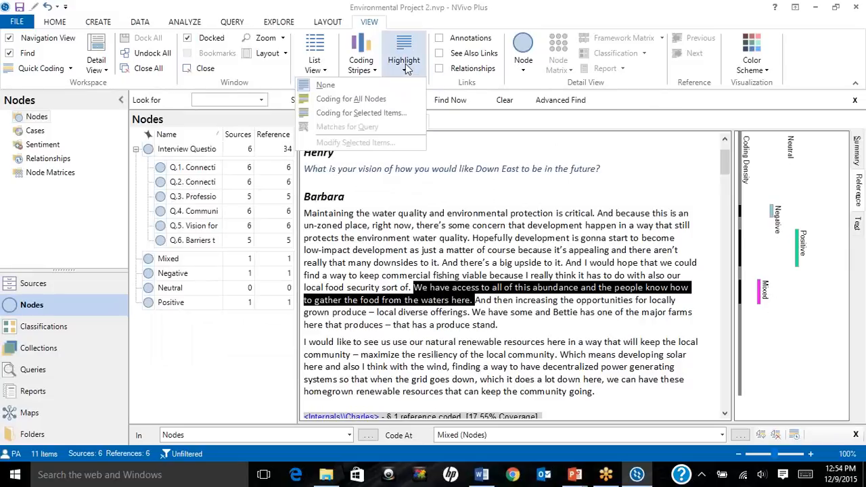
left_click(370, 113)
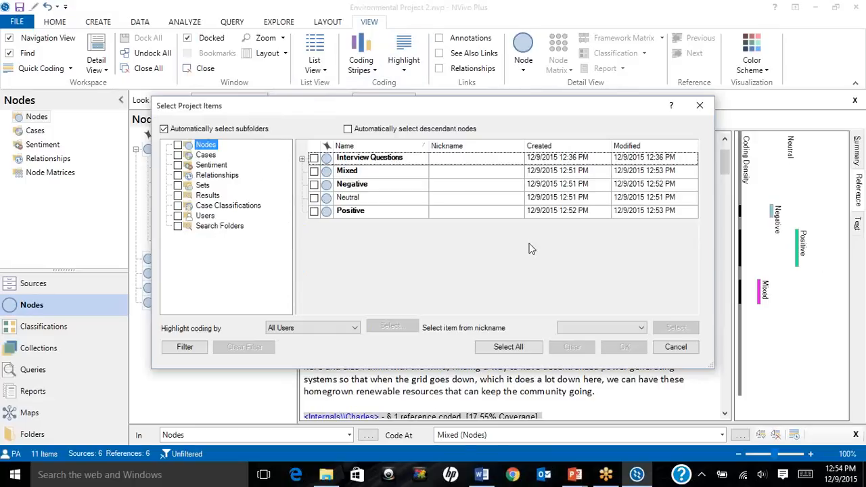
left_click(314, 171)
left_click(314, 184)
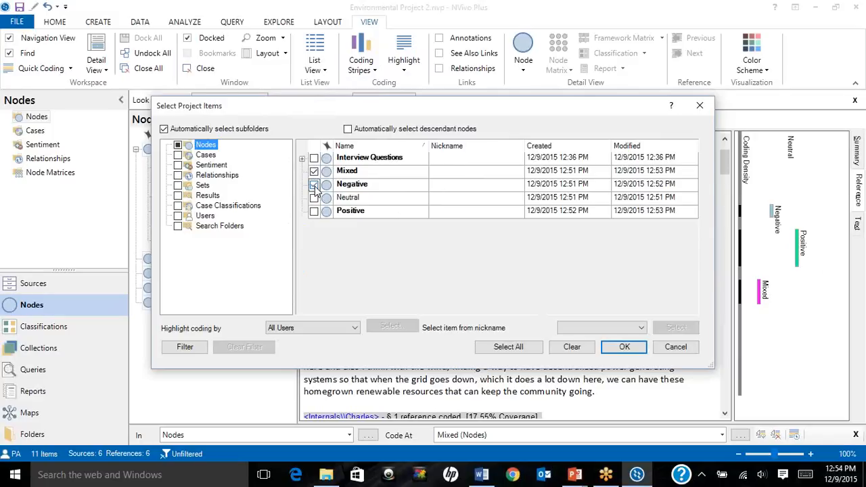
left_click(314, 197)
left_click(314, 211)
left_click(623, 347)
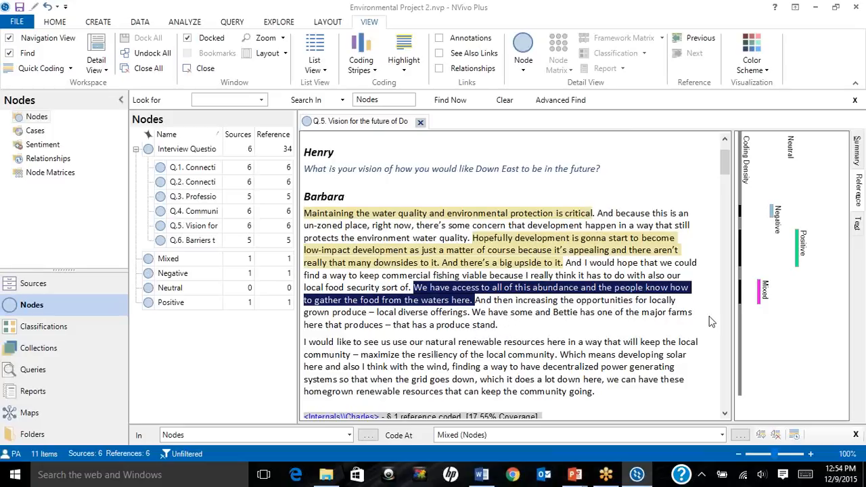
left_click(519, 323)
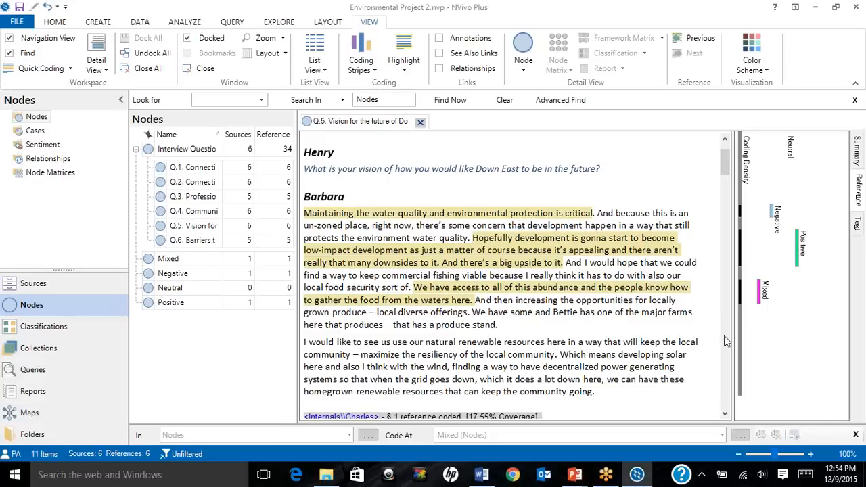
- Code the first answer's passage from "finding a way to have decentralized power generating systems" through "we can have" at the "Neutral" node
left_click_drag(726, 163, 727, 175)
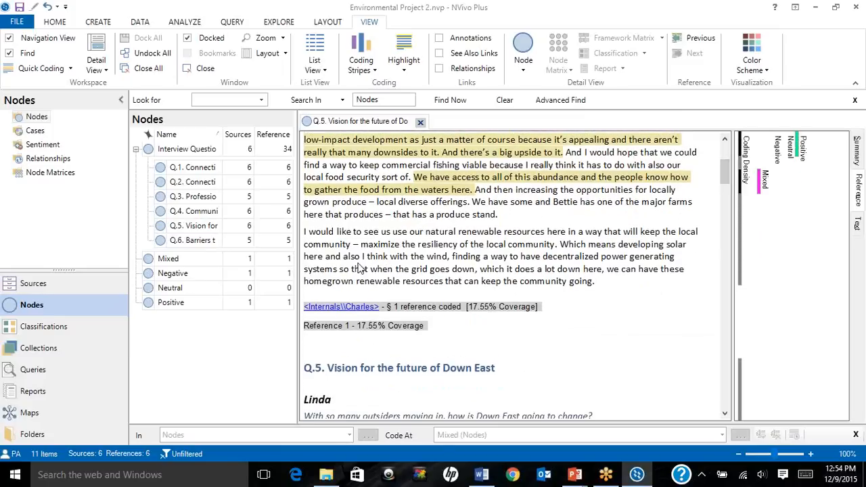
left_click_drag(453, 258, 663, 271)
left_click_drag(613, 260, 218, 292)
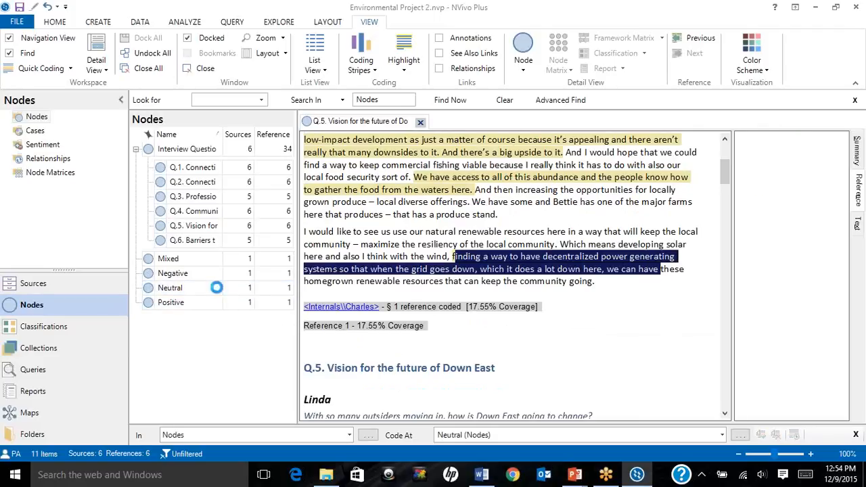
left_click(509, 285)
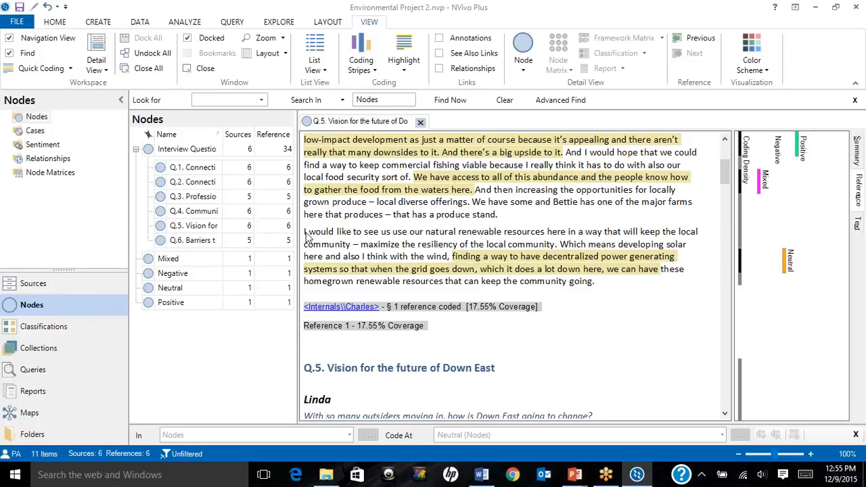
- Code the first answer's passage from "I would like to see us use" through "maximize" at a new node named "Non"
left_click_drag(304, 234, 400, 250)
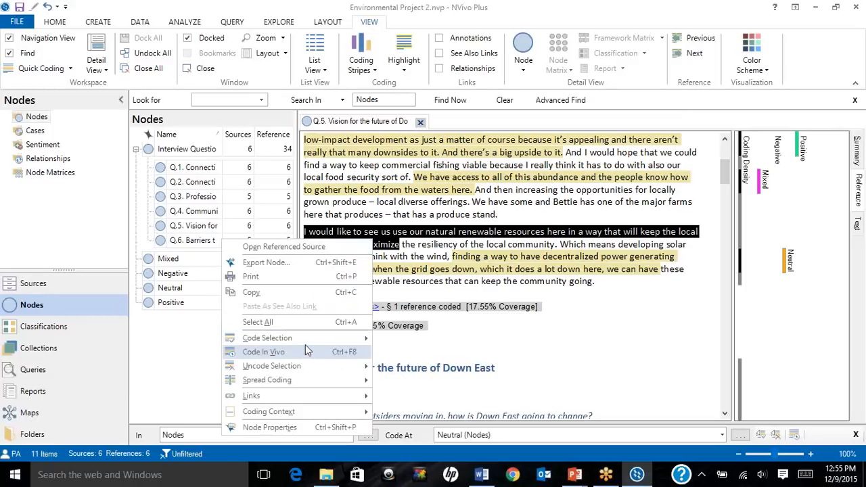
mouse_move(305, 343)
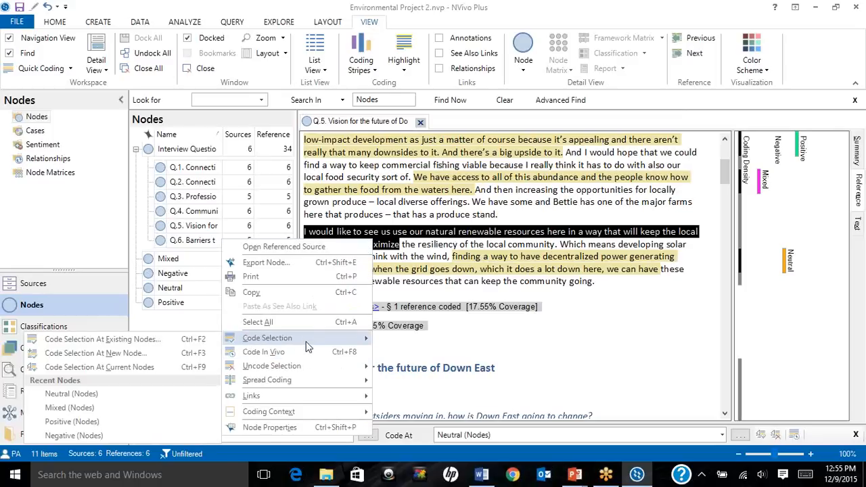
left_click(150, 353)
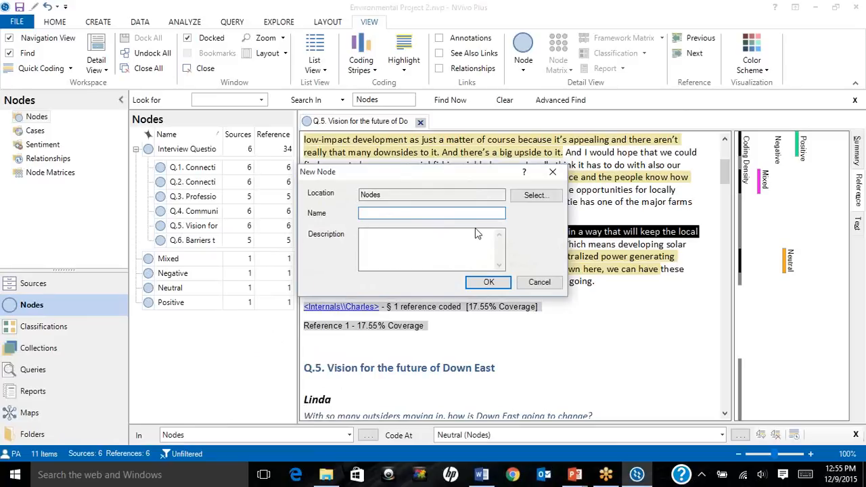
type("Non -")
key("BackSpace")
key("BackSpace")
left_click(446, 267)
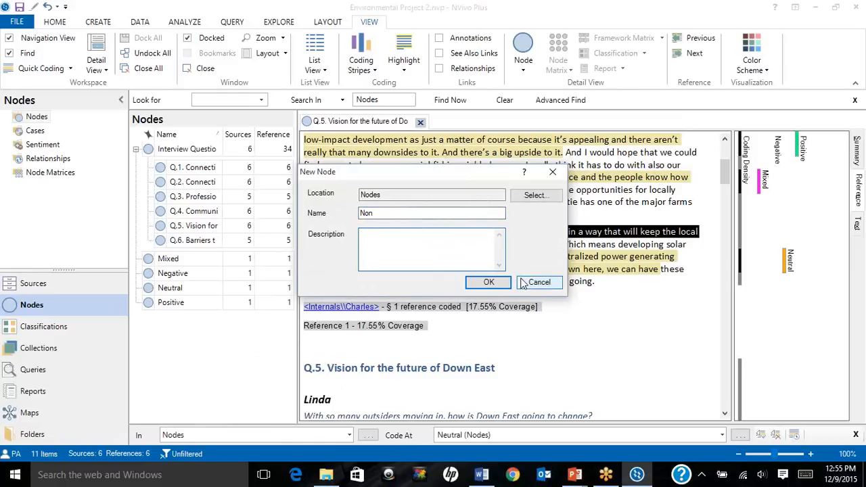
left_click(497, 287)
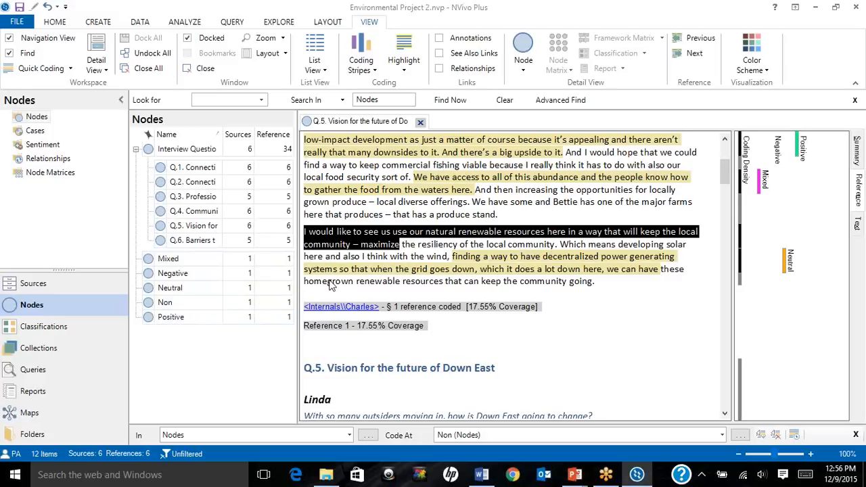
- Rename the "Non" node to "Optimism" in its node properties
left_click(201, 305)
right_click(200, 305)
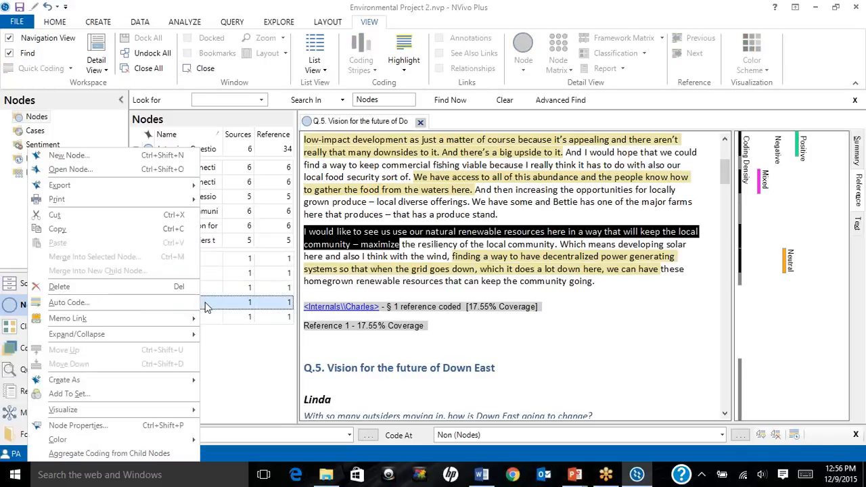
left_click(210, 308)
left_click(184, 304)
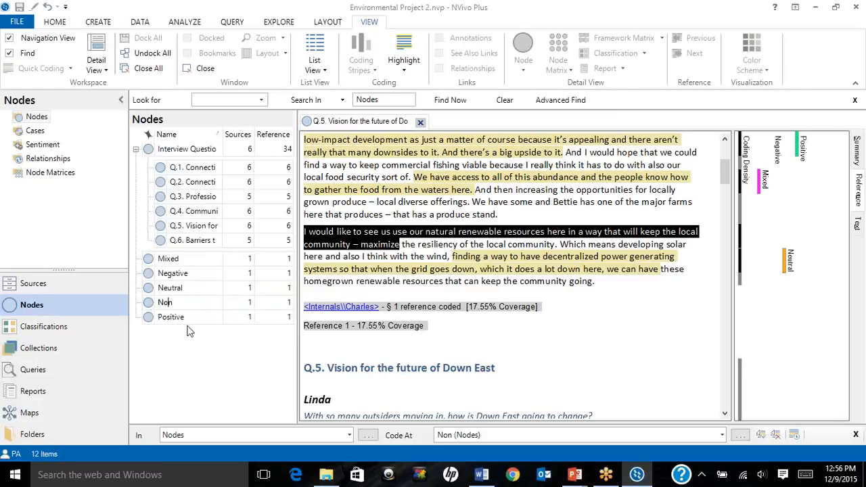
left_click(152, 304)
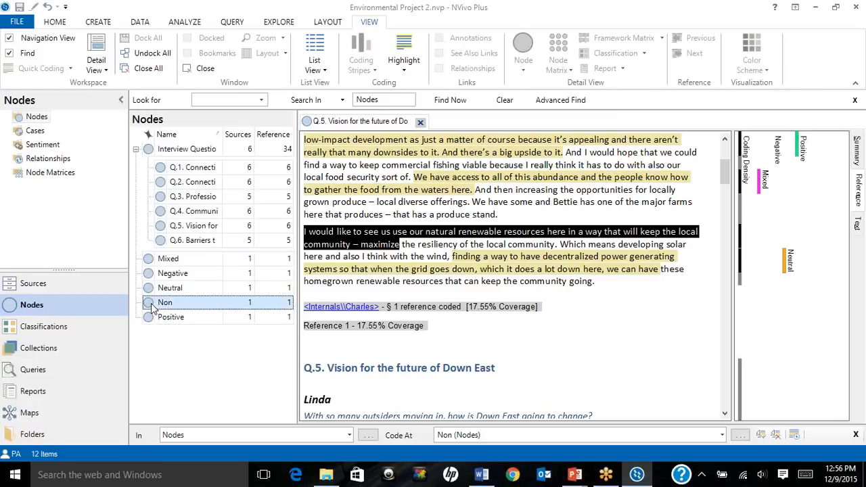
right_click(167, 306)
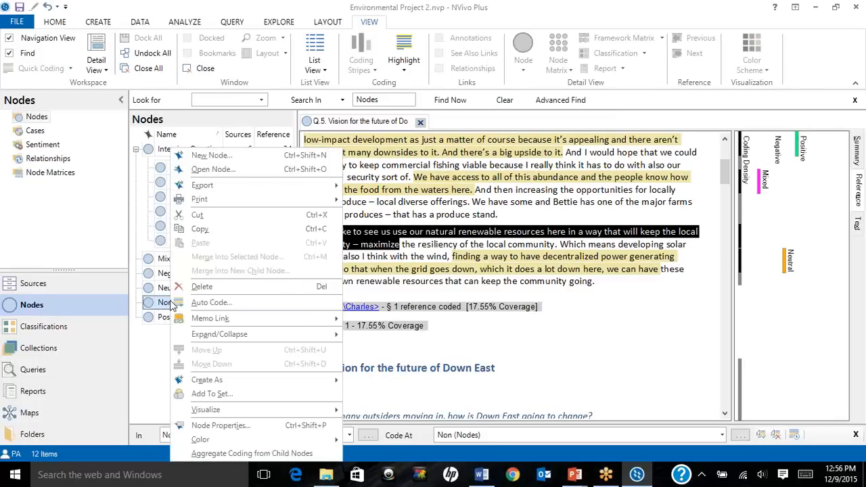
left_click(244, 426)
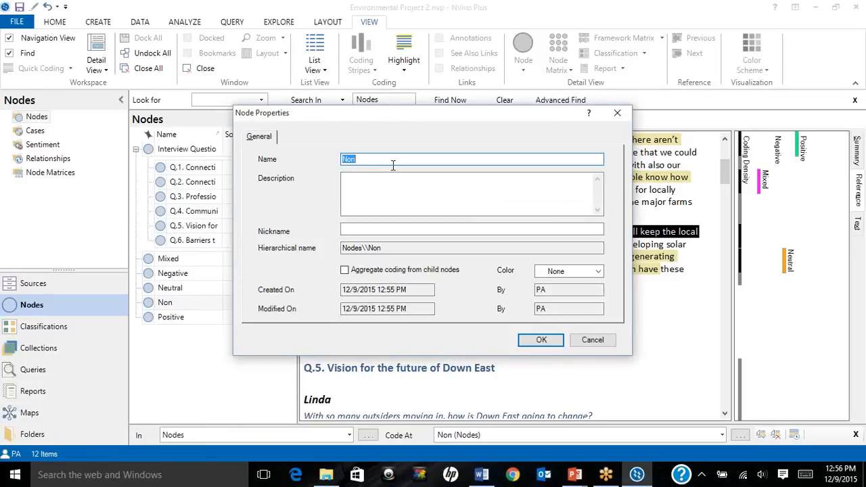
type("Optimisti")
key("BackSpace")
type("m")
key("BackSpace")
key("BackSpace")
type("sm")
left_click(546, 342)
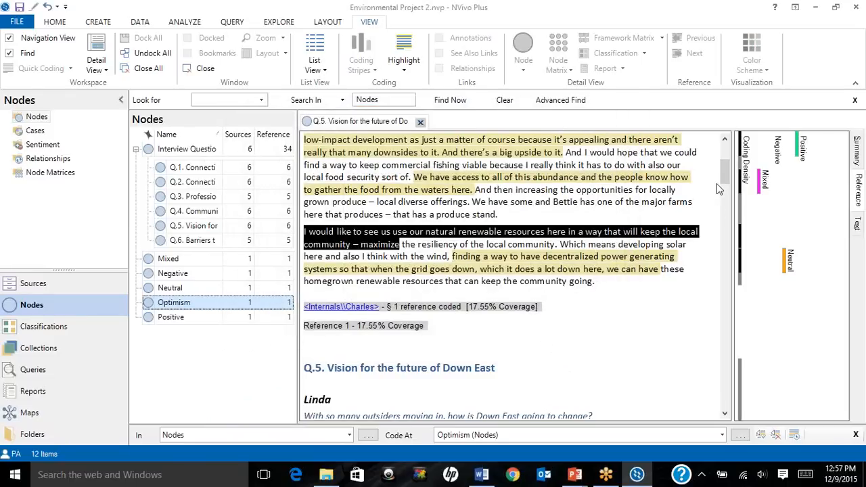
- In the second interview's Q.5 text, code "I know the terminology, I know the –" at "Mixed" and "around, he knows… that I do," at "Neutral"
left_click_drag(726, 172, 725, 196)
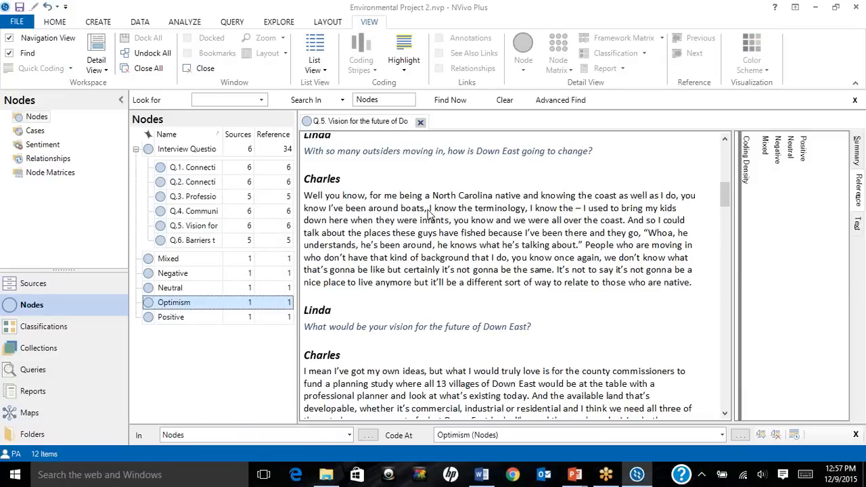
left_click_drag(426, 208, 169, 259)
left_click_drag(417, 248, 193, 289)
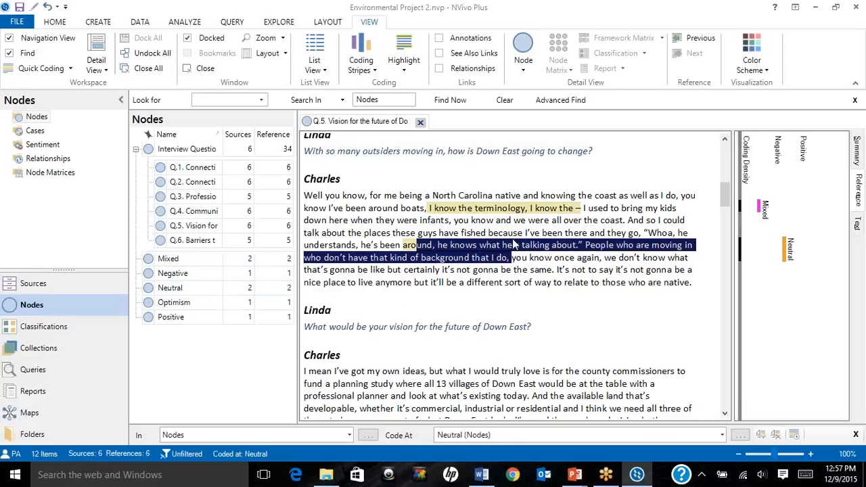
- Code the same answer's passage from "It's not to say" through "a different sort of way to relate to" at the "Negative" node
scroll(608, 284, "up", 1)
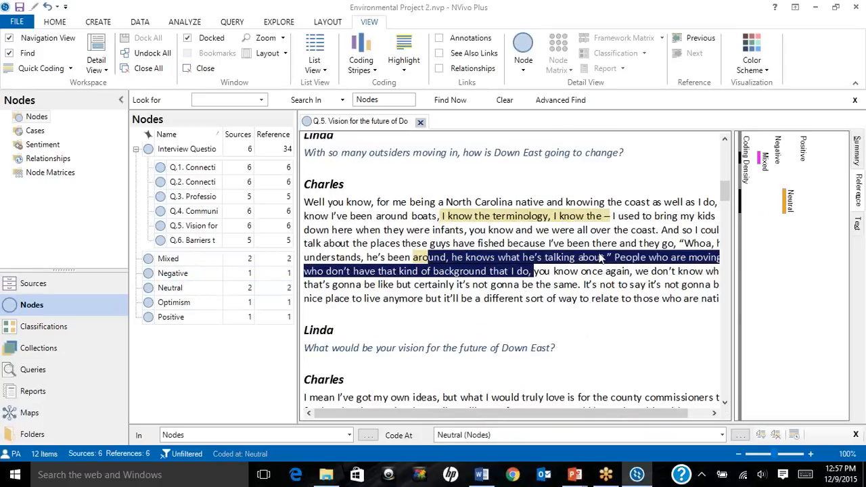
left_click_drag(722, 188, 722, 194)
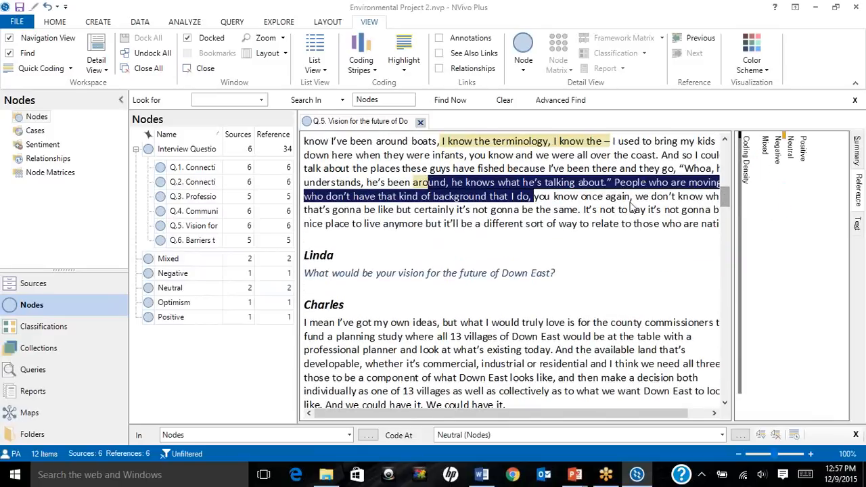
left_click_drag(585, 209, 187, 273)
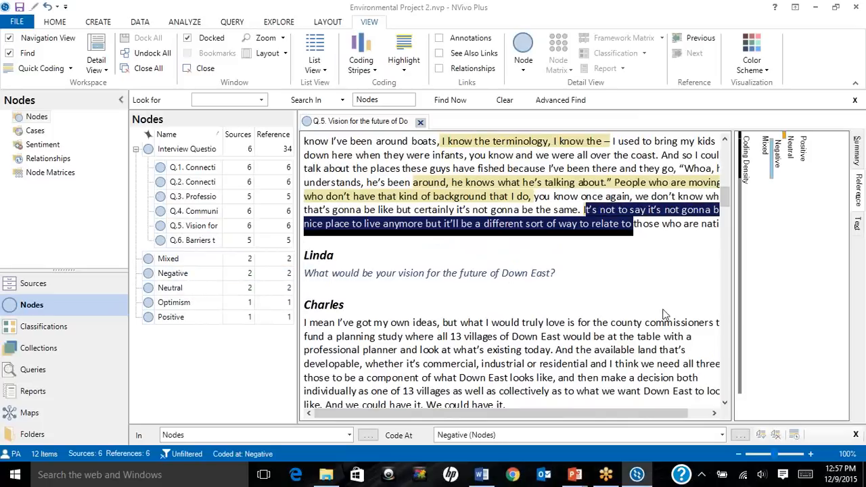
- In the second interview's vision answer, code "professional planner… developable, whether" at "Neutral" and "It's like no other place… by taking these" at "Positive"
left_click_drag(726, 200, 727, 215)
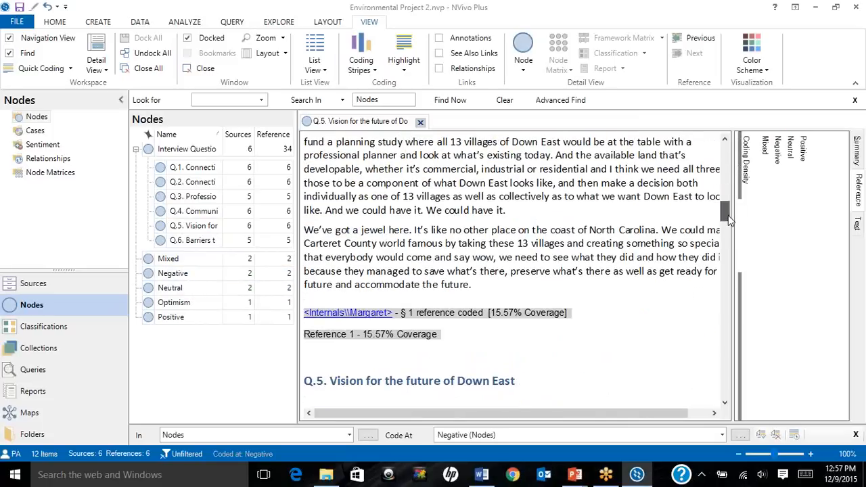
left_click_drag(319, 157, 230, 290)
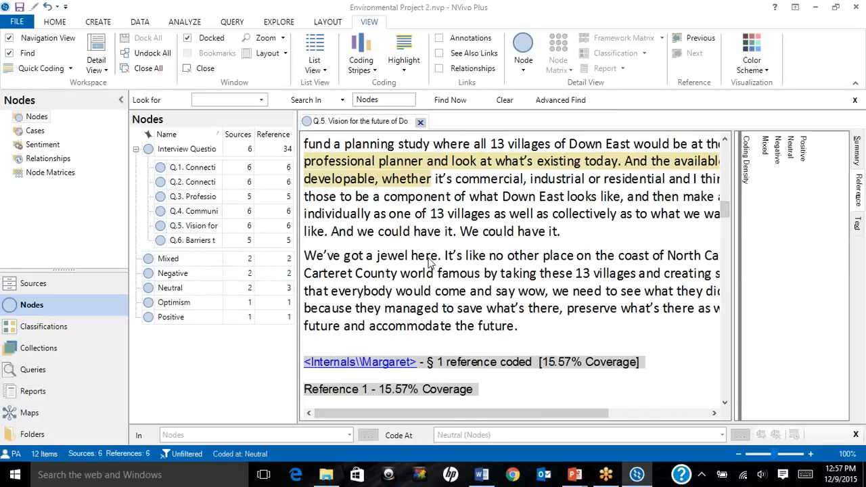
left_click_drag(410, 231, 186, 319)
- Code the phrase "there, preserve what's there" in the second interview's closing paragraph at the "Negative" node
left_click_drag(483, 271, 598, 270)
left_click_drag(541, 271, 227, 277)
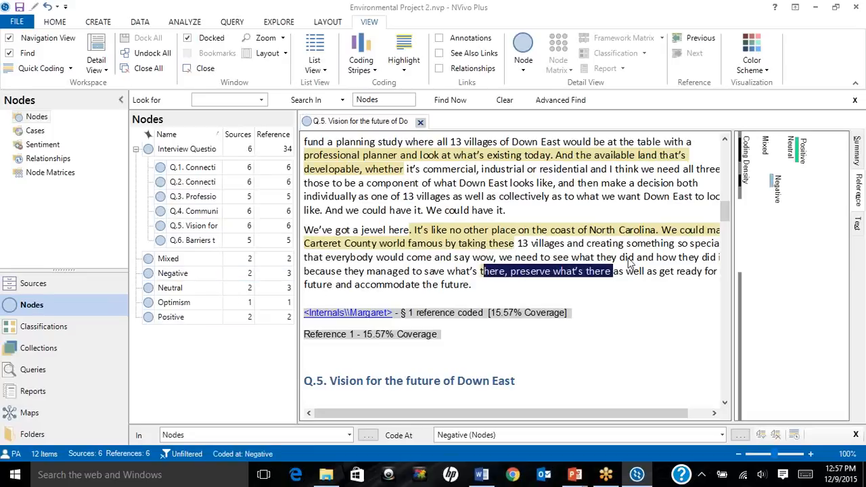
scroll(477, 237, "down", 8)
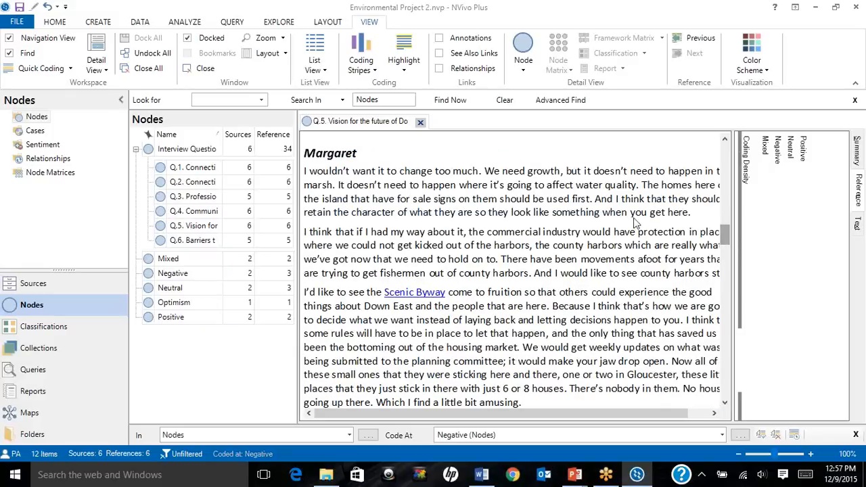
left_click(574, 476)
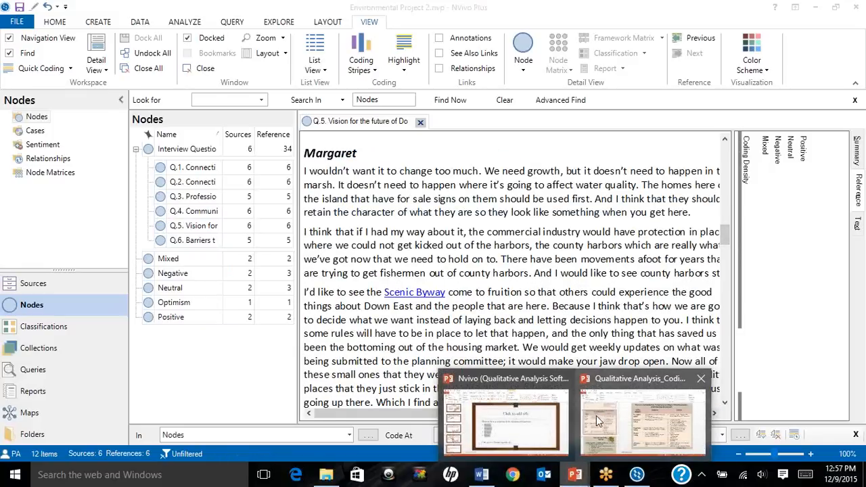
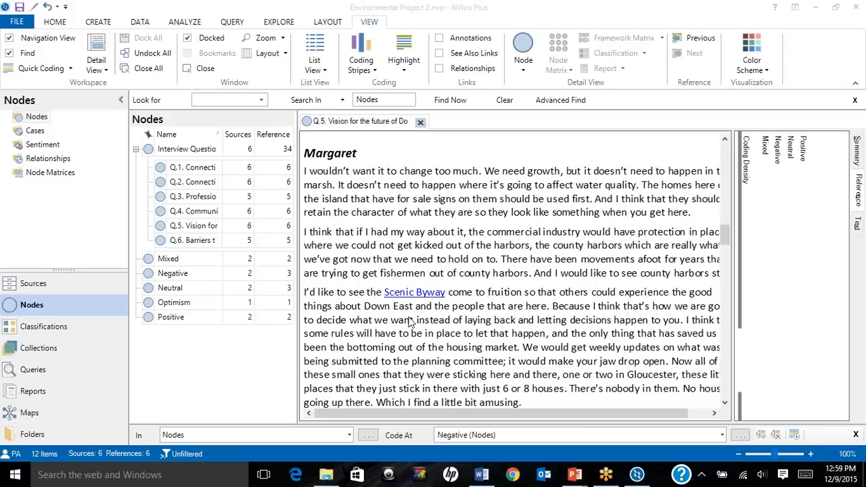
right_click(441, 315)
left_click(478, 327)
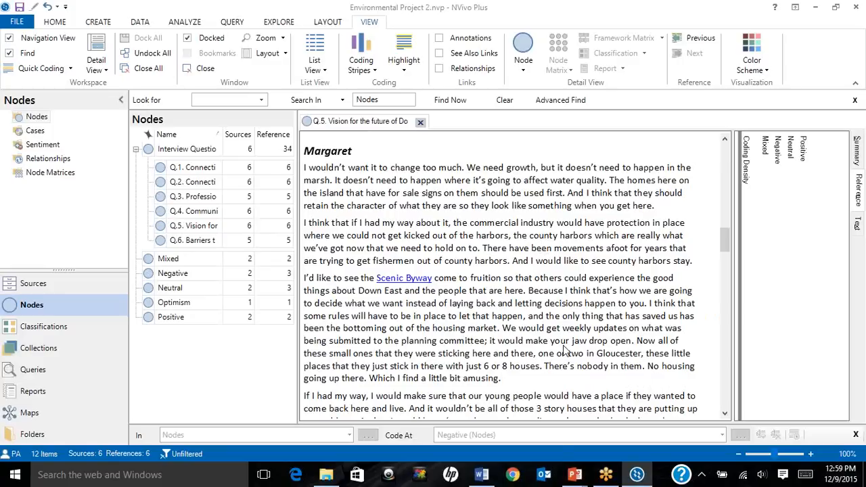
mouse_move(572, 475)
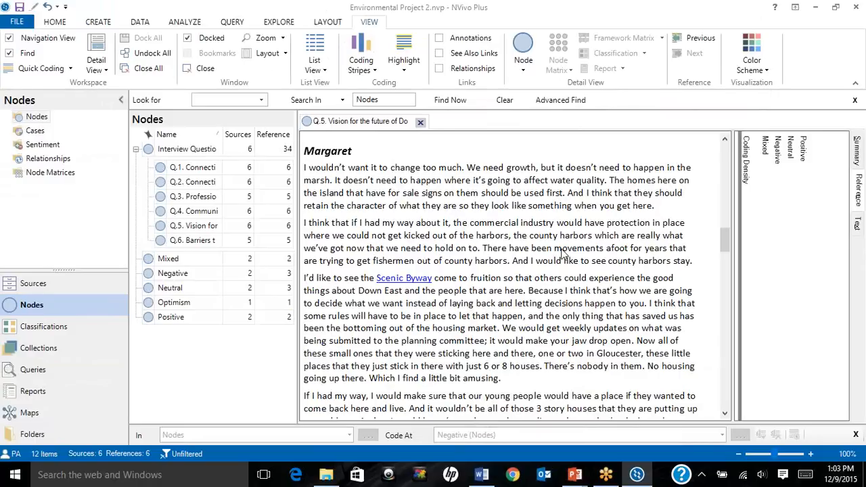
left_click(288, 25)
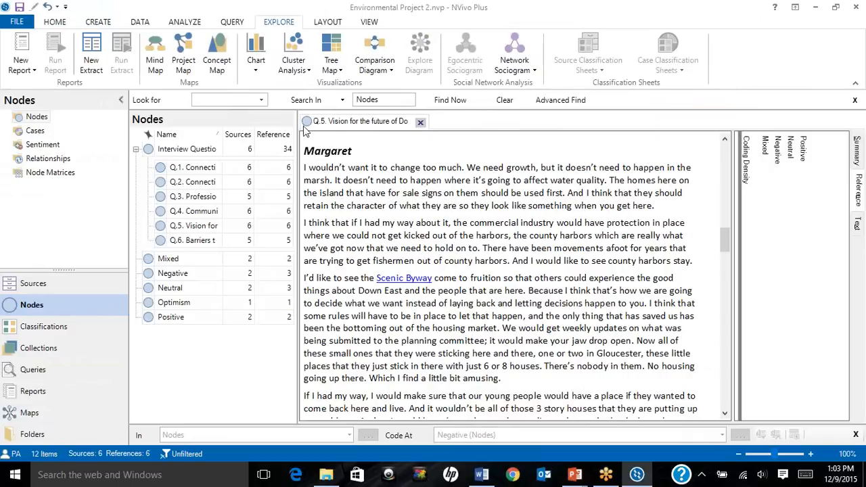
left_click(232, 22)
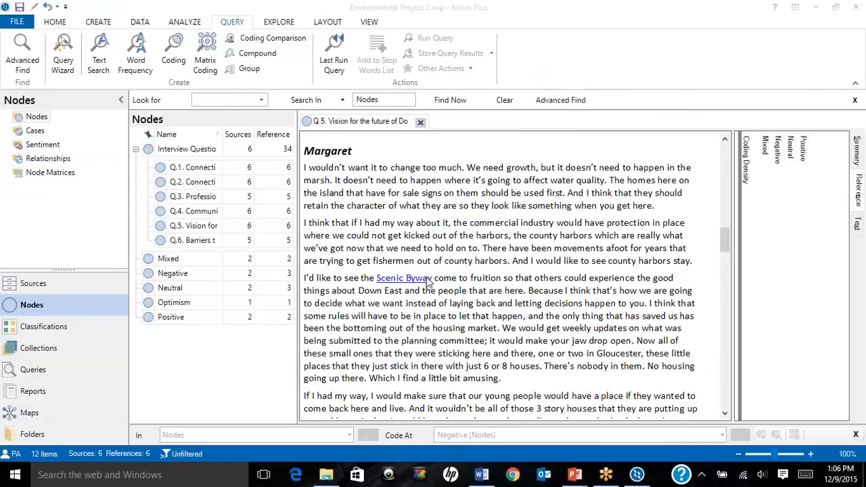
left_click_drag(396, 223, 447, 240)
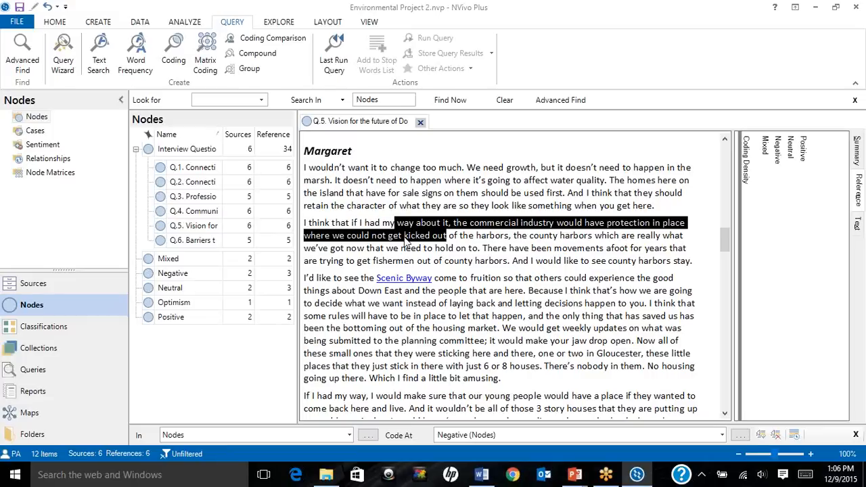
left_click(267, 24)
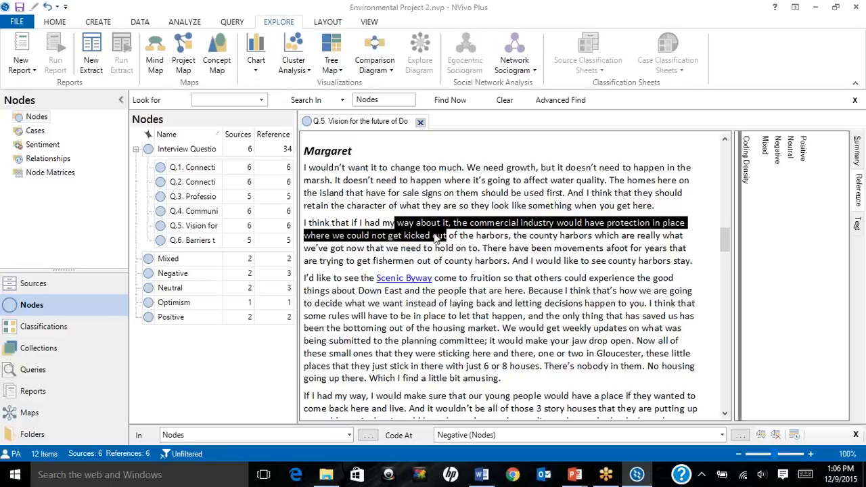
left_click(472, 270)
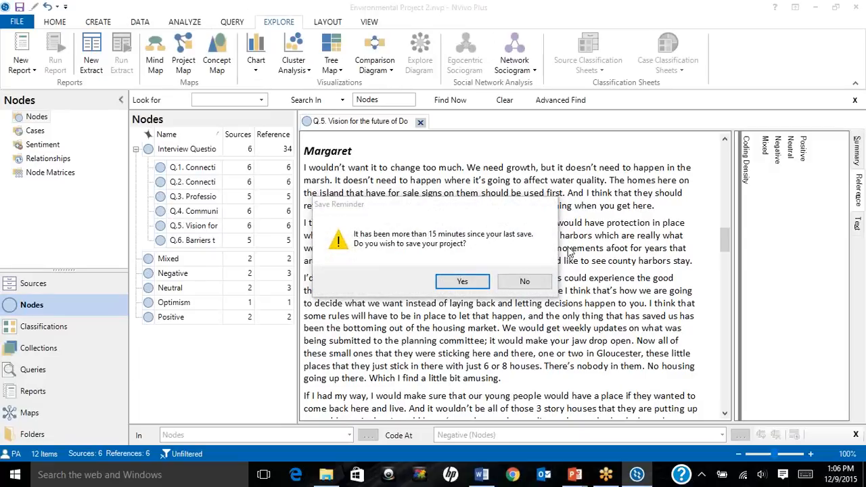
- Decline the save reminder, switch to the Nvivo Hands-on Training presentation in PowerPoint, and present slide 9, "Organizing Cases and Characteristics"
left_click(522, 283)
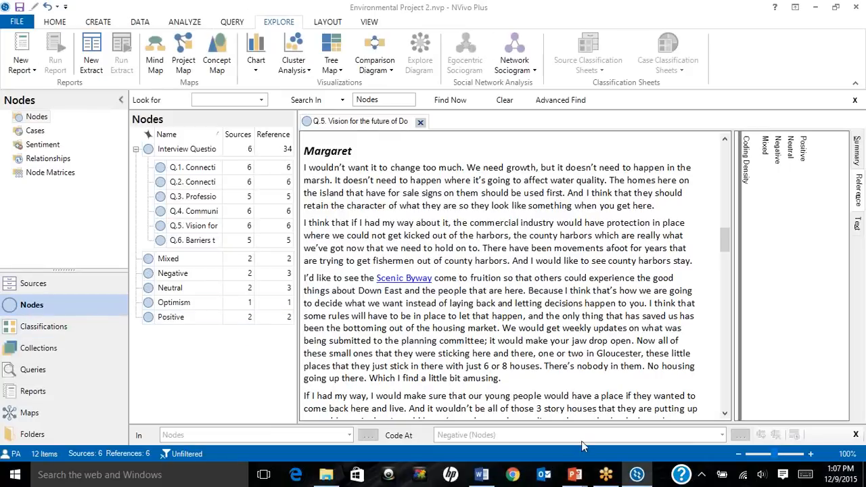
mouse_move(572, 477)
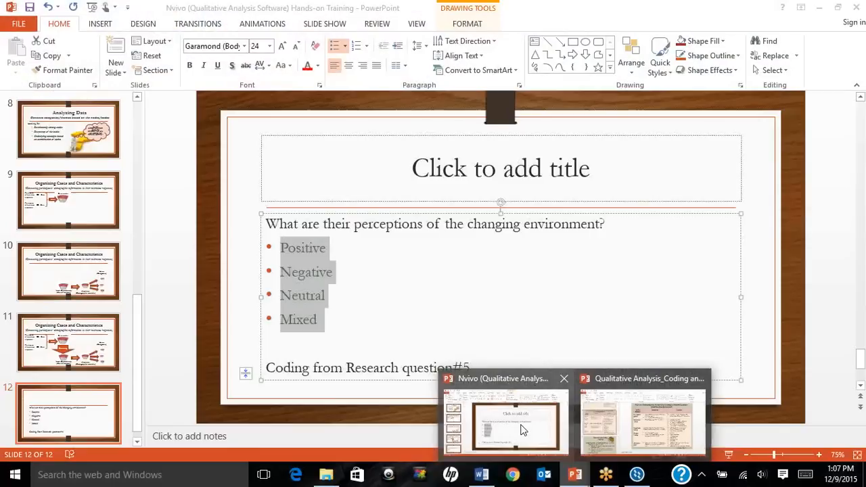
left_click(497, 432)
left_click(27, 324)
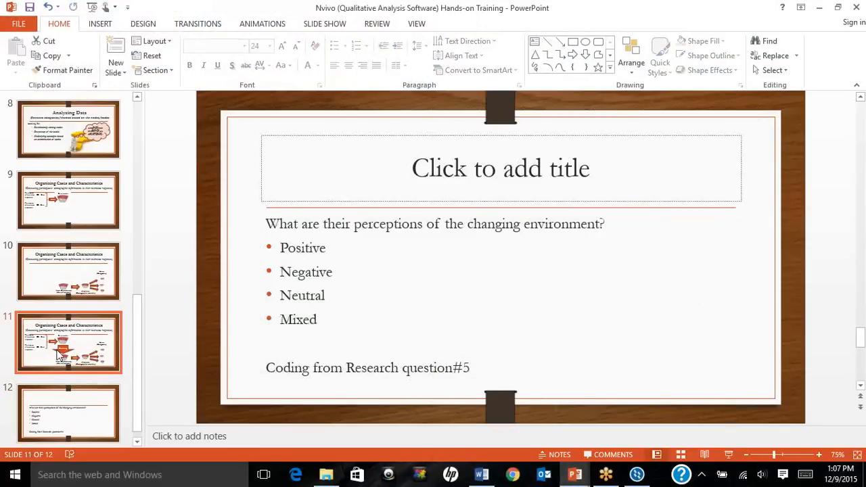
left_click(71, 204)
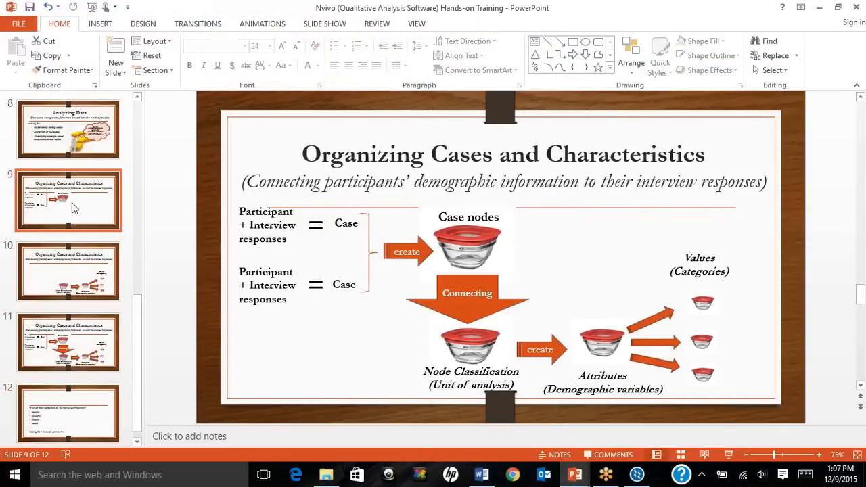
left_click(728, 455)
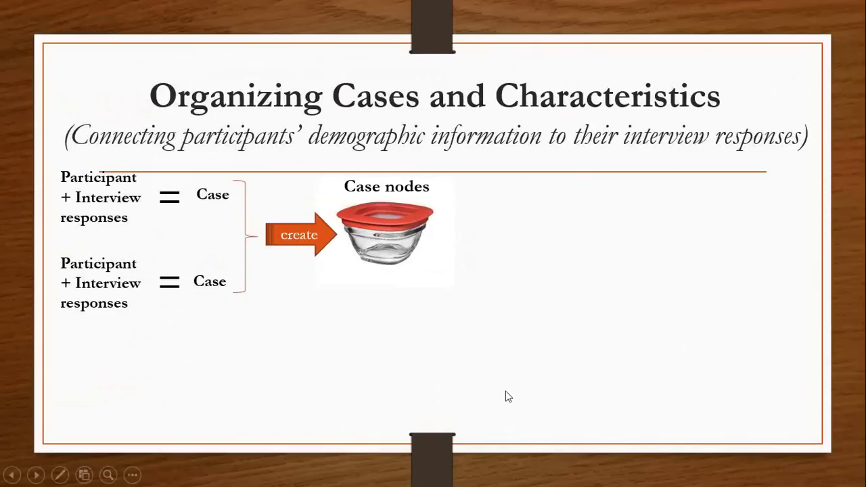
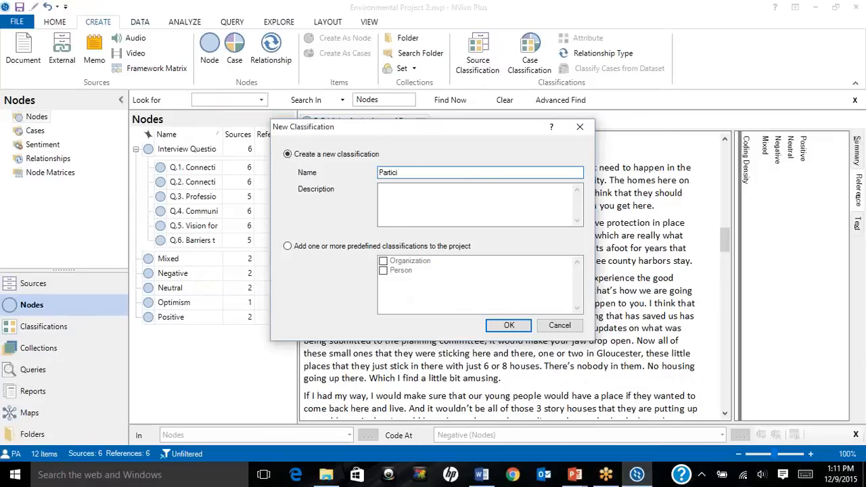
- Create a new case classification named "Participants" and show the project's case classifications
type("pants")
left_click(432, 209)
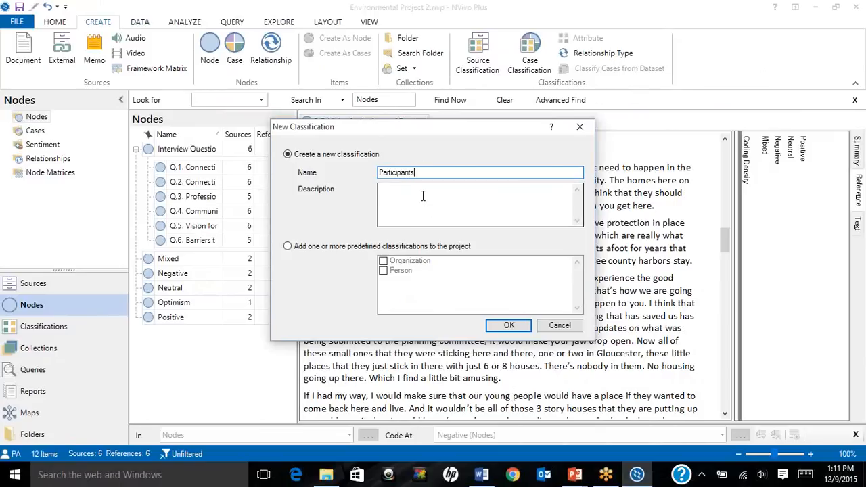
left_click(505, 326)
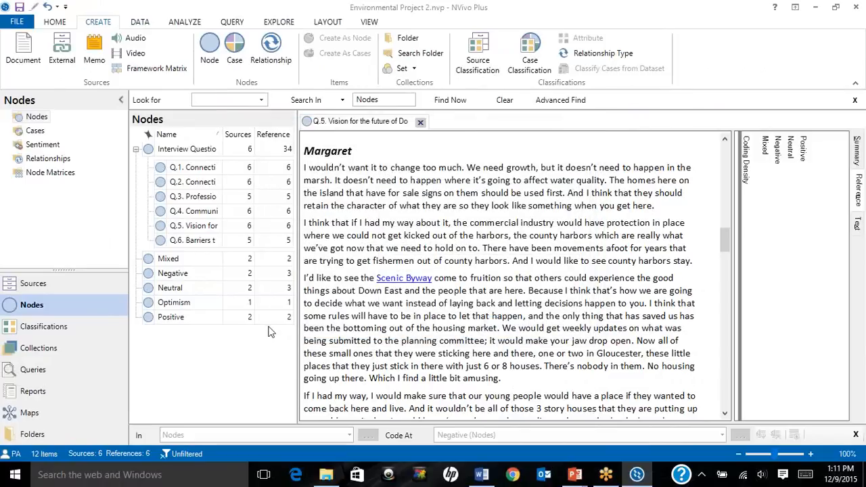
left_click(64, 338)
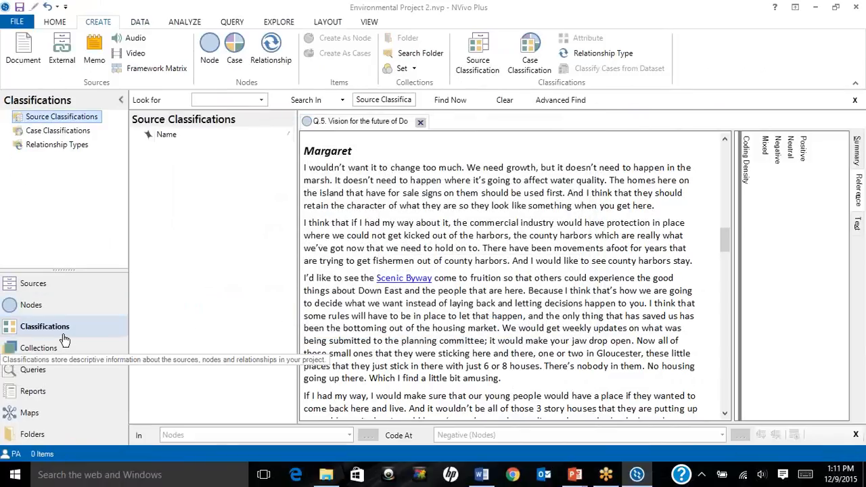
left_click(32, 132)
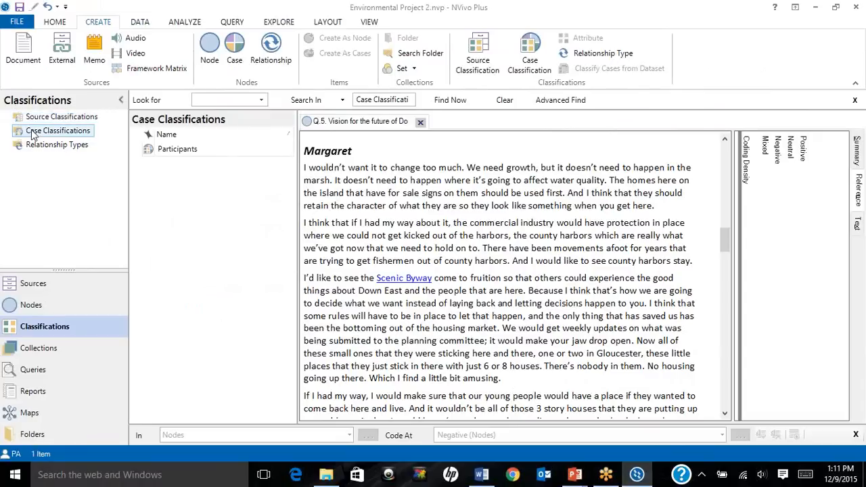
- Start a new attribute for the Participants classification and name it "Gender"
left_click(211, 152)
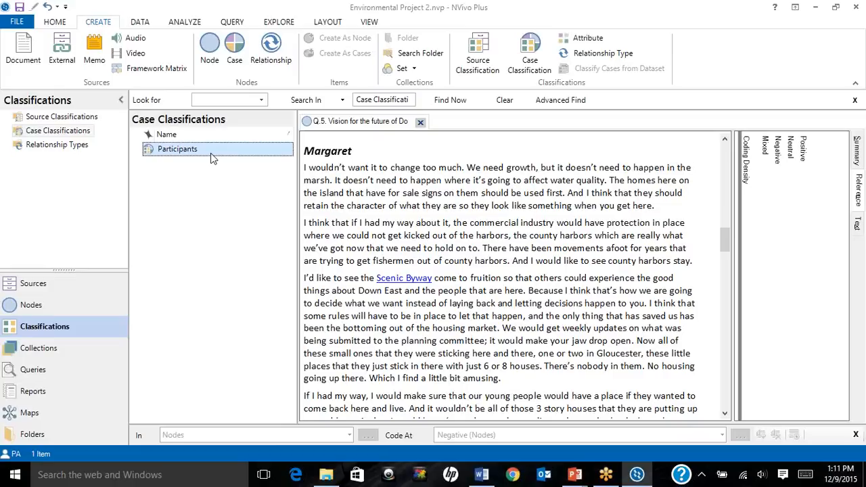
right_click(211, 155)
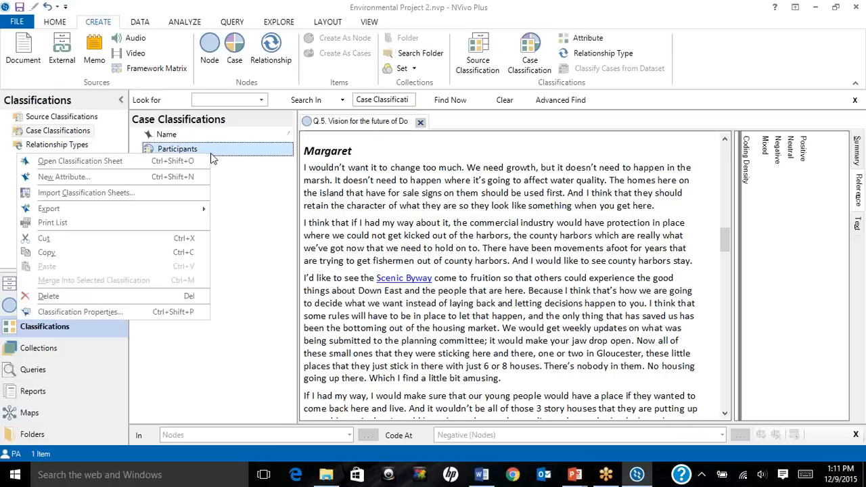
left_click(246, 187)
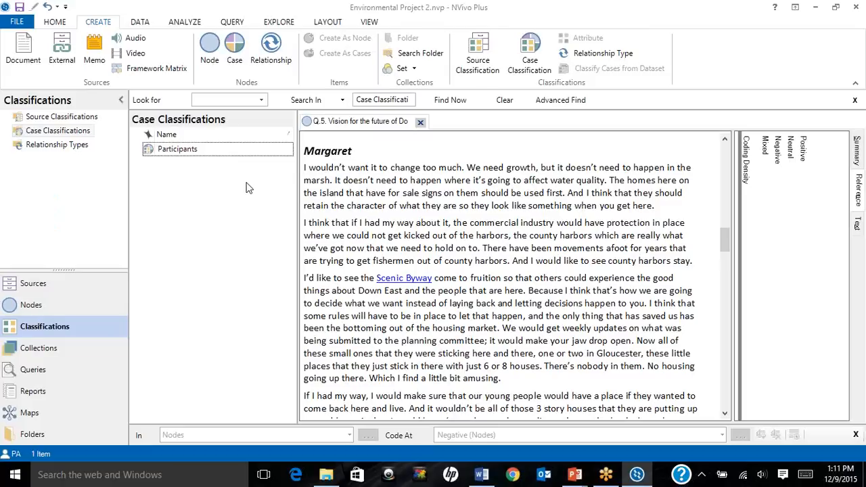
right_click(230, 153)
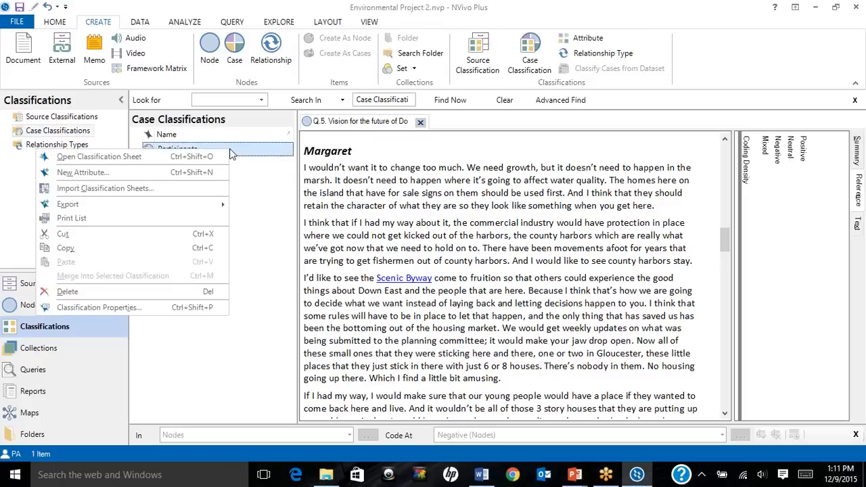
left_click(157, 174)
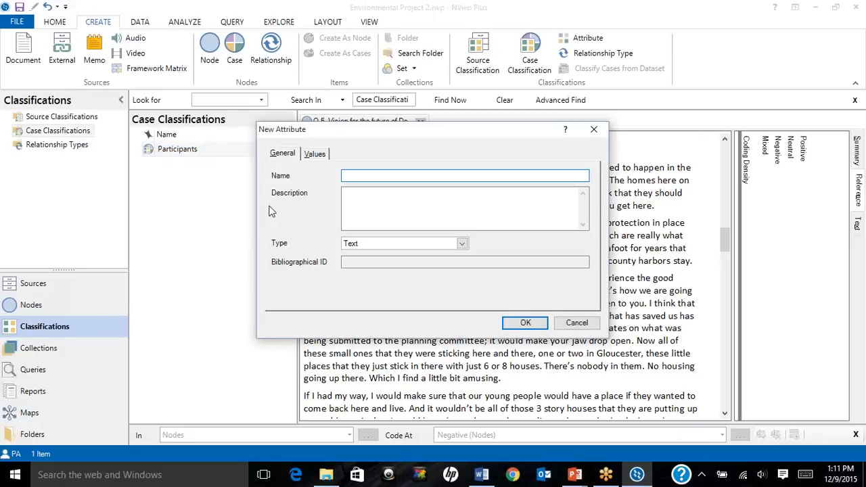
type("Gender")
left_click(412, 214)
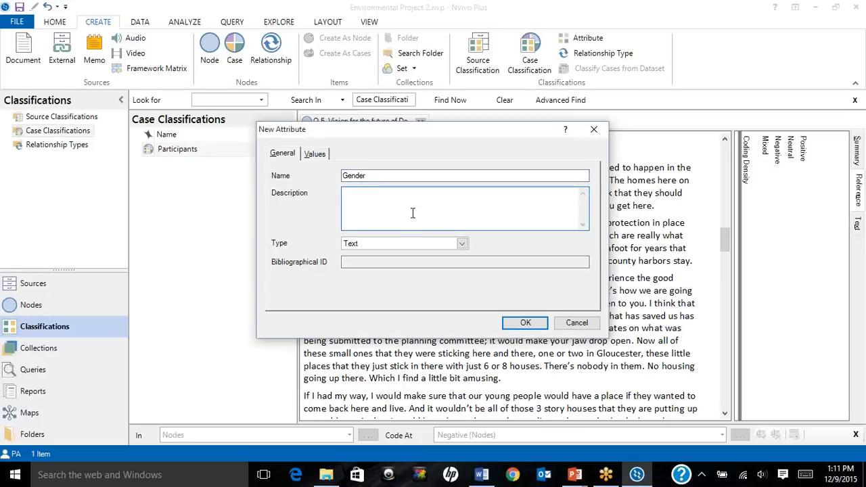
- Add the values "Male" and "Female" to the Gender attribute, create it, and close the open Q.5 node
left_click(309, 157)
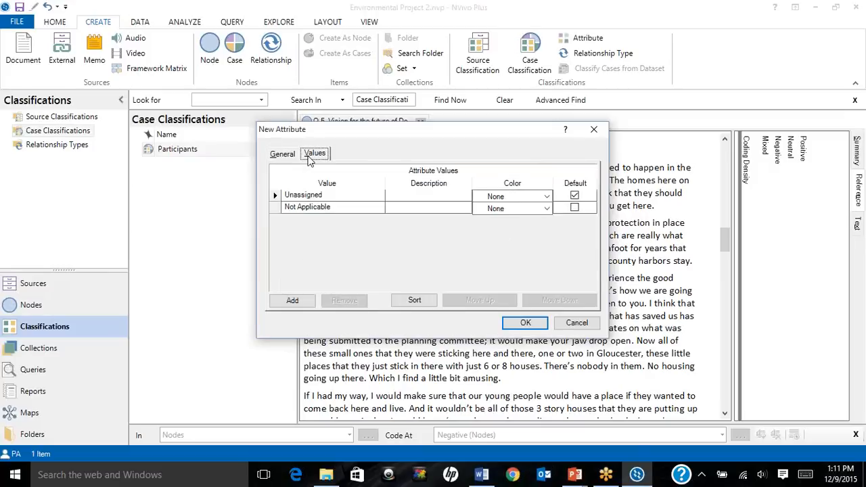
left_click(292, 302)
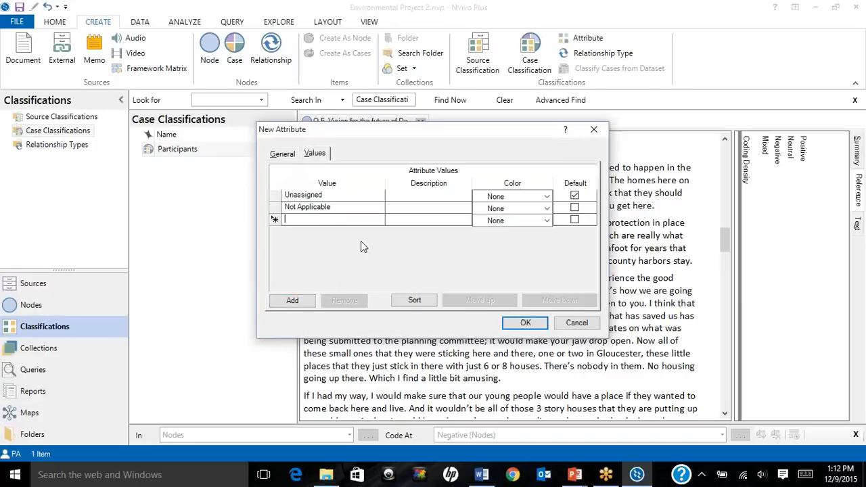
type("Male")
left_click(301, 301)
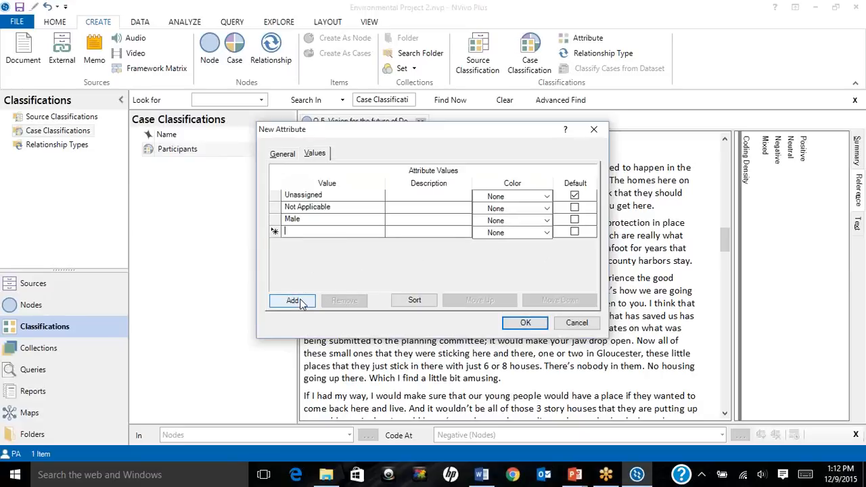
type("Female")
left_click(525, 323)
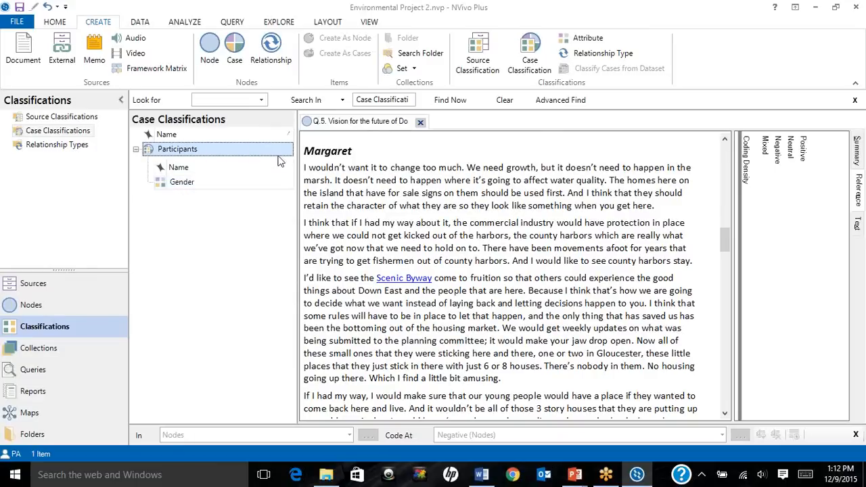
left_click(420, 122)
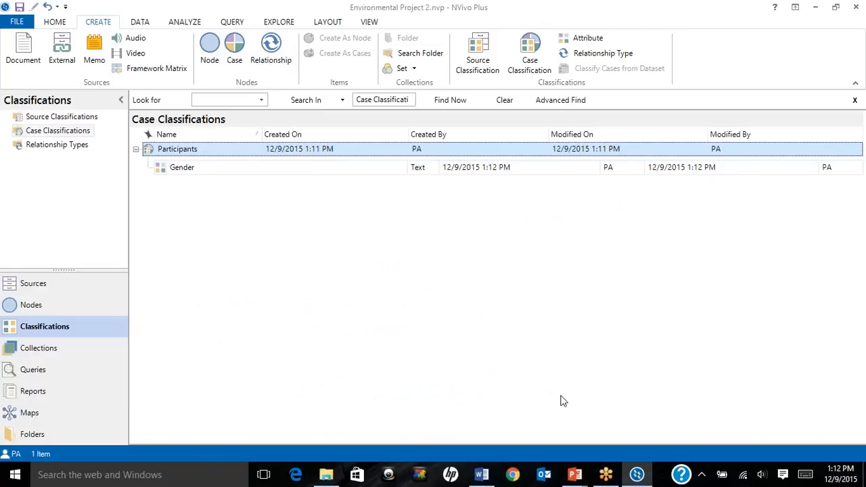
- Switch to the Nvivo Hands-on Training presentation in PowerPoint, view slide 9 on organizing cases and characteristics, and return to NVivo
left_click(574, 474)
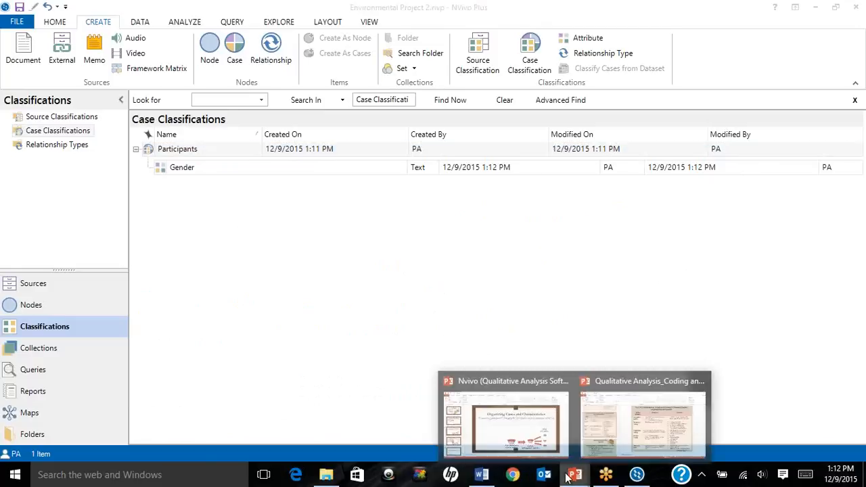
left_click(534, 443)
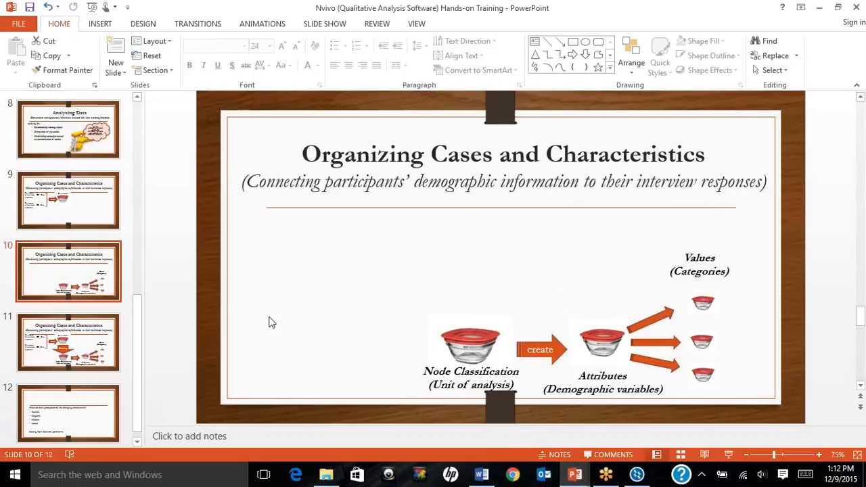
left_click_drag(70, 281, 67, 205)
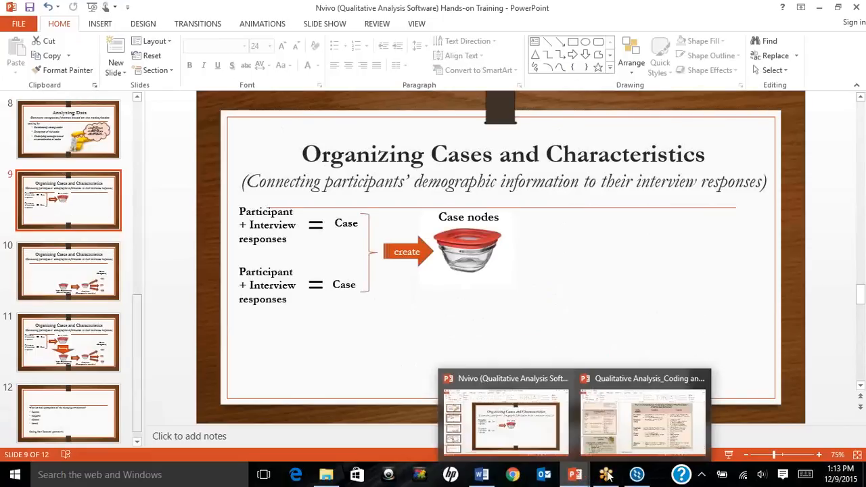
left_click(647, 480)
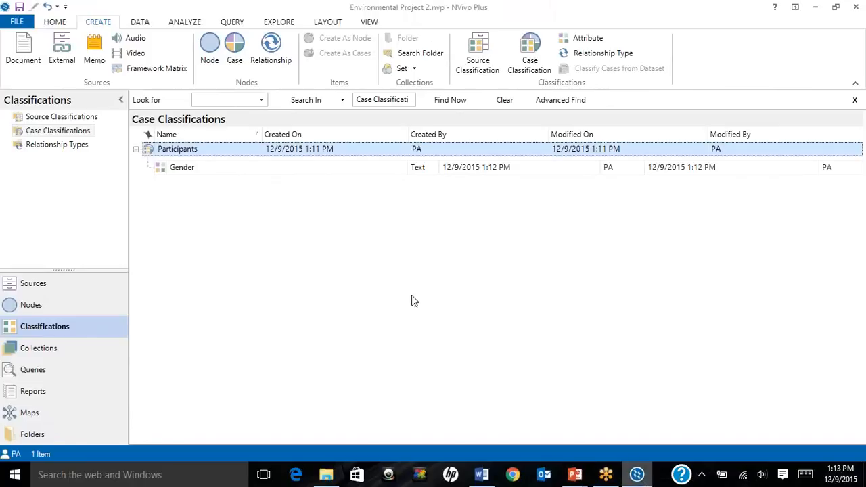
- Create cases from all six internal interview sources in the Cases location and assign them to the Participants classification
left_click(30, 284)
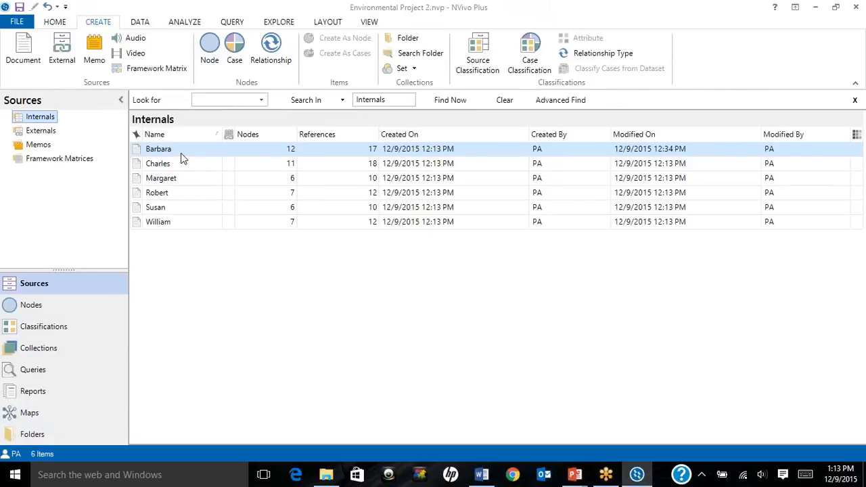
left_click(181, 153)
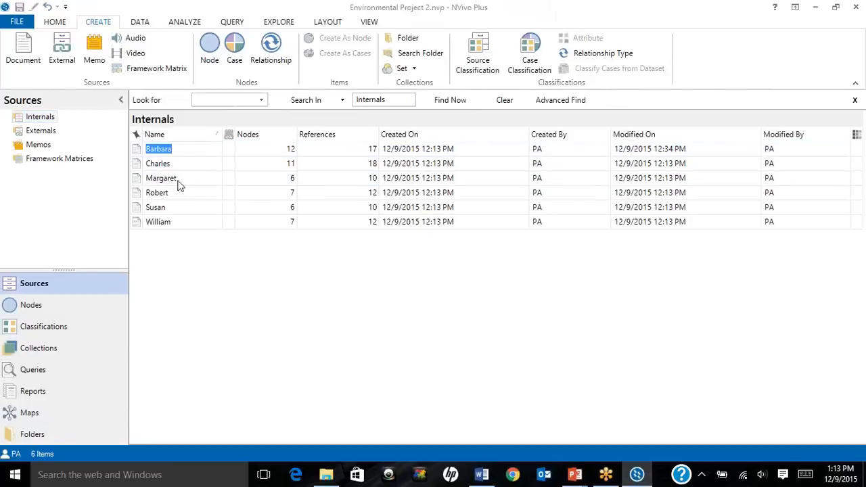
left_click(169, 226)
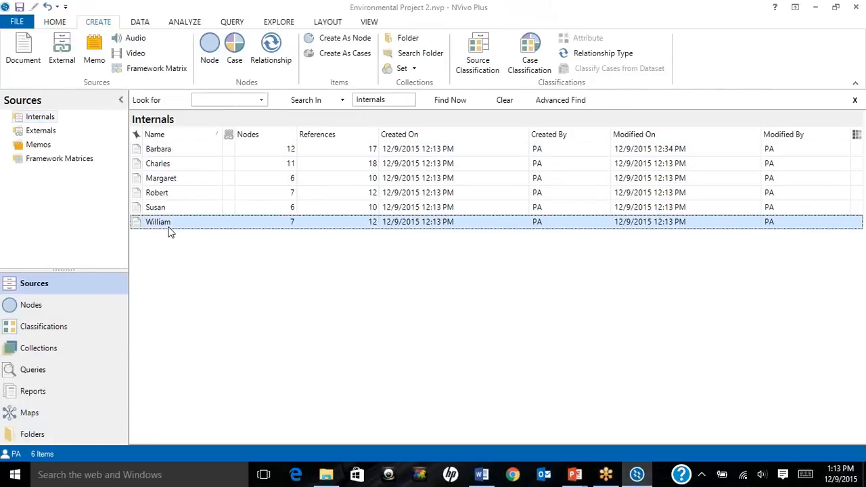
left_click(169, 163)
left_click(170, 150)
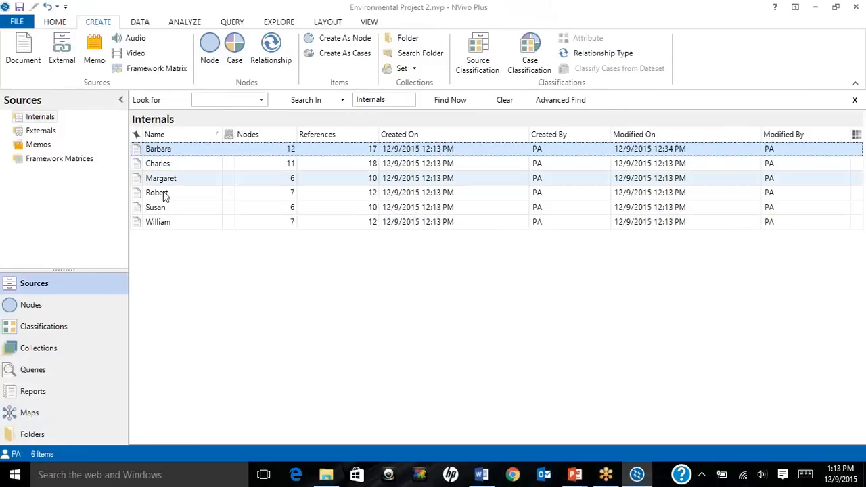
left_click(162, 223, "shift")
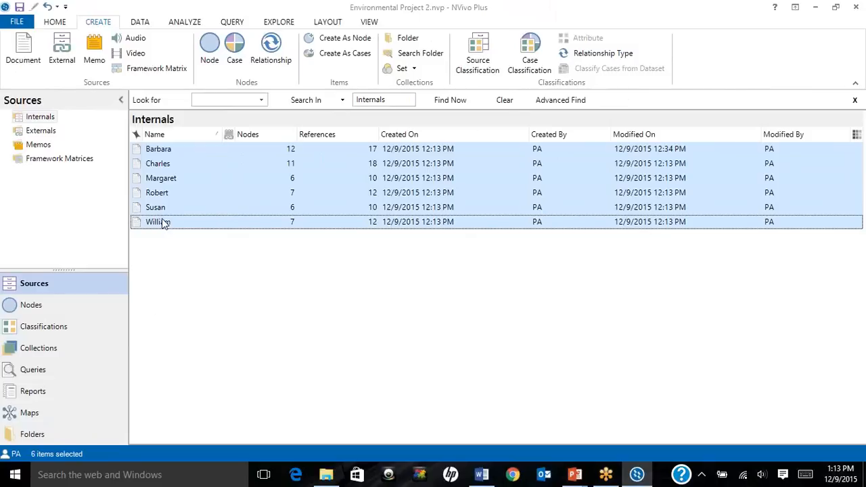
right_click(163, 223)
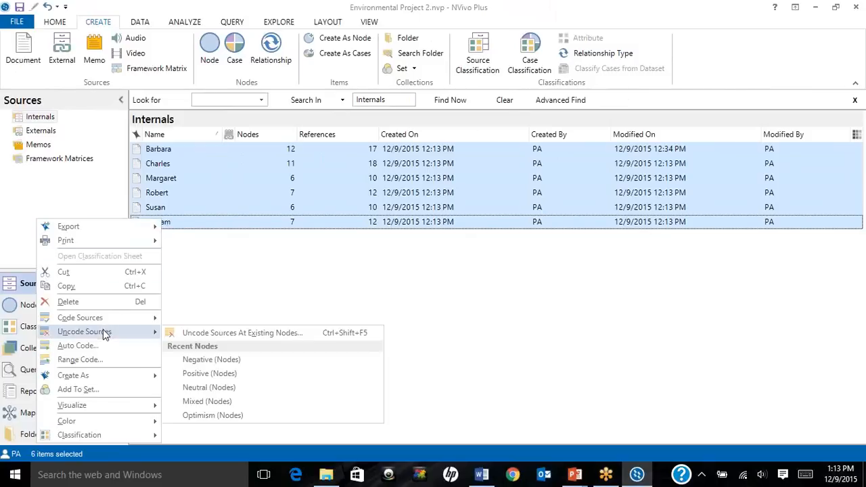
mouse_move(92, 437)
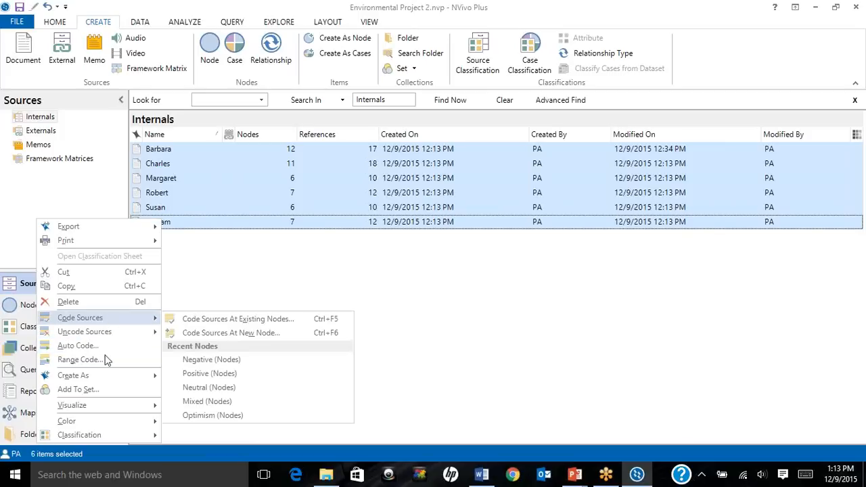
mouse_move(113, 372)
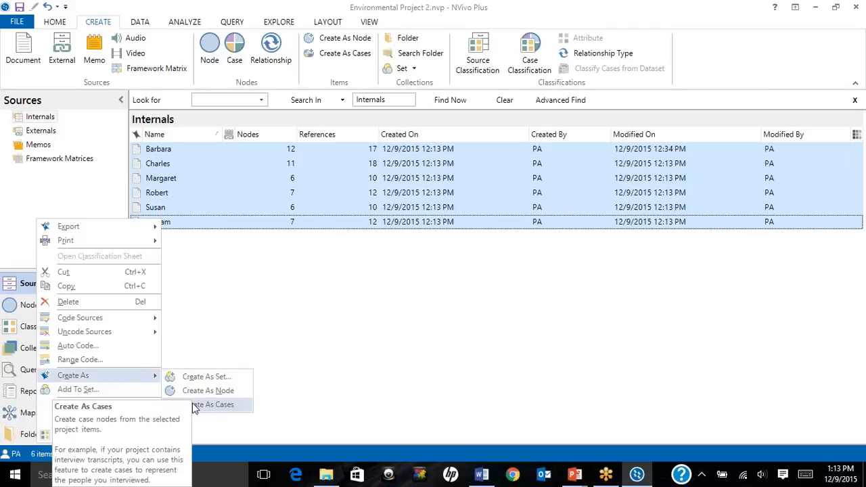
left_click(192, 402)
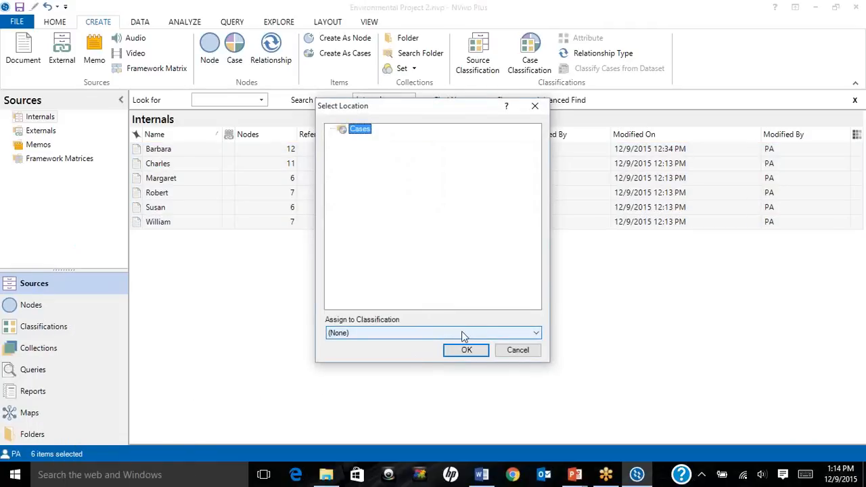
left_click(463, 333)
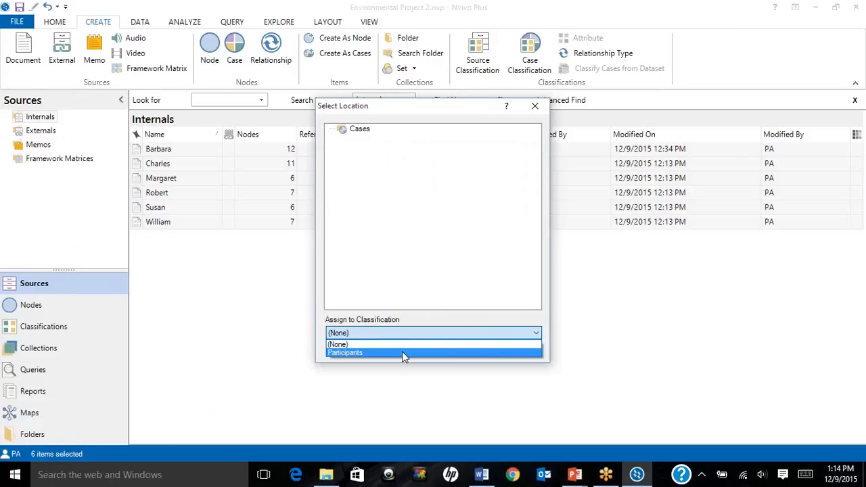
left_click(401, 353)
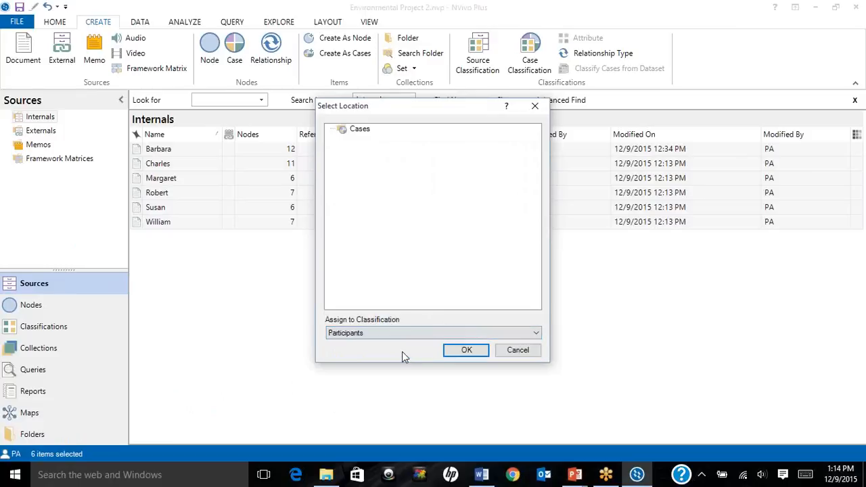
left_click(466, 350)
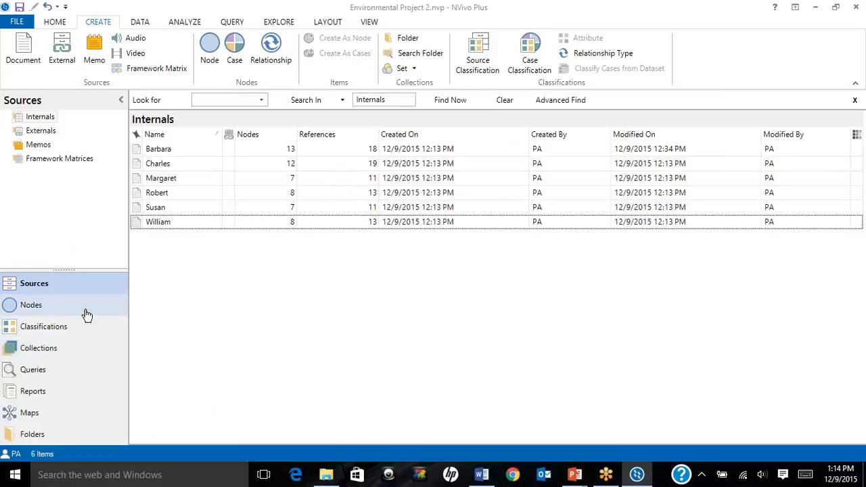
- Open the Participants case classification and set Gender to Female for the first and third cases and Male for the second
left_click(48, 330)
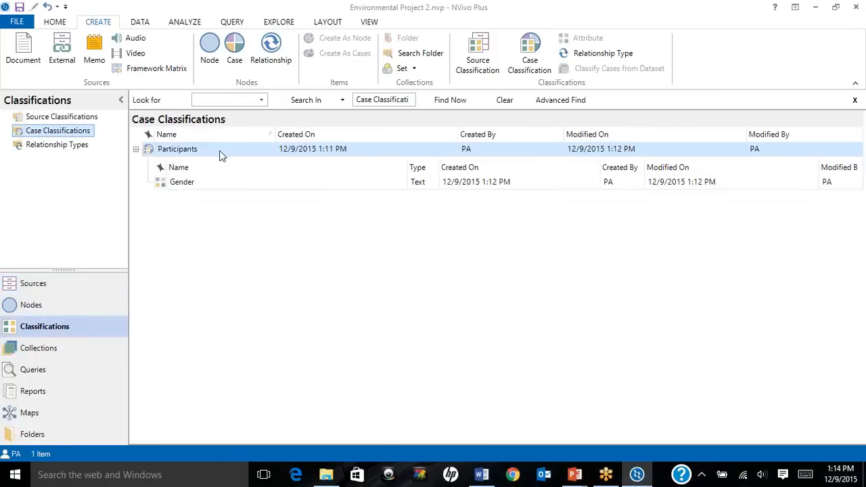
double_click(220, 151)
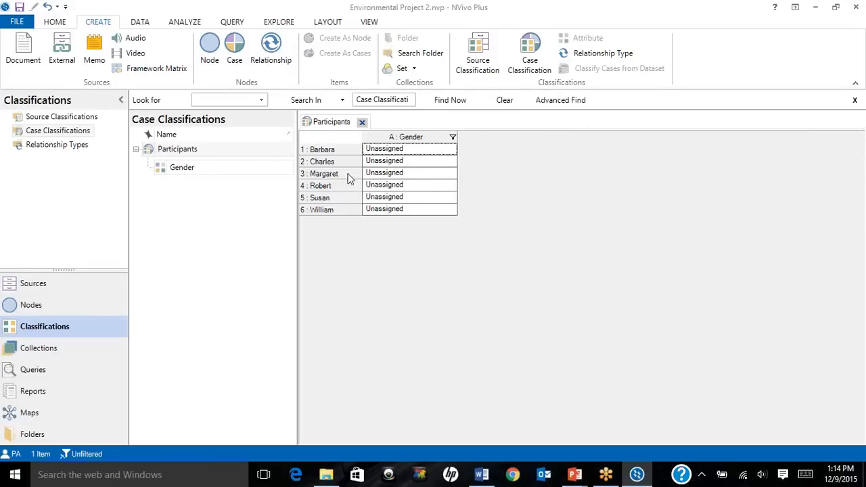
left_click(452, 149)
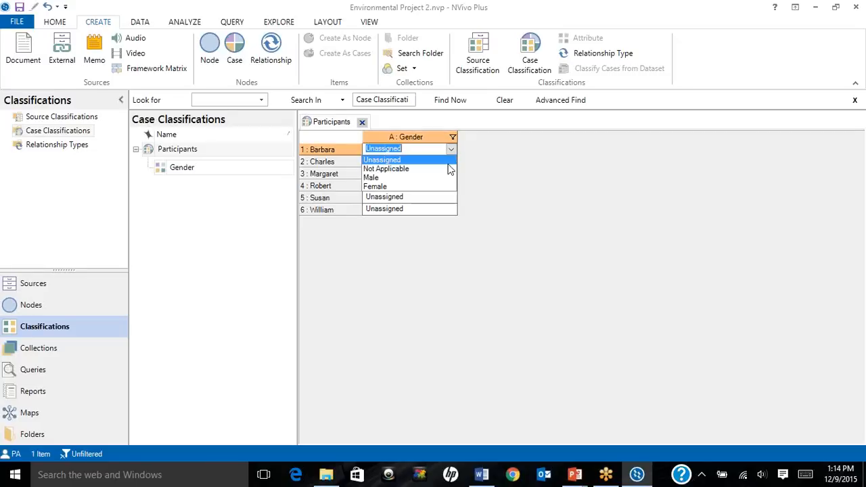
left_click(432, 186)
left_click(451, 161)
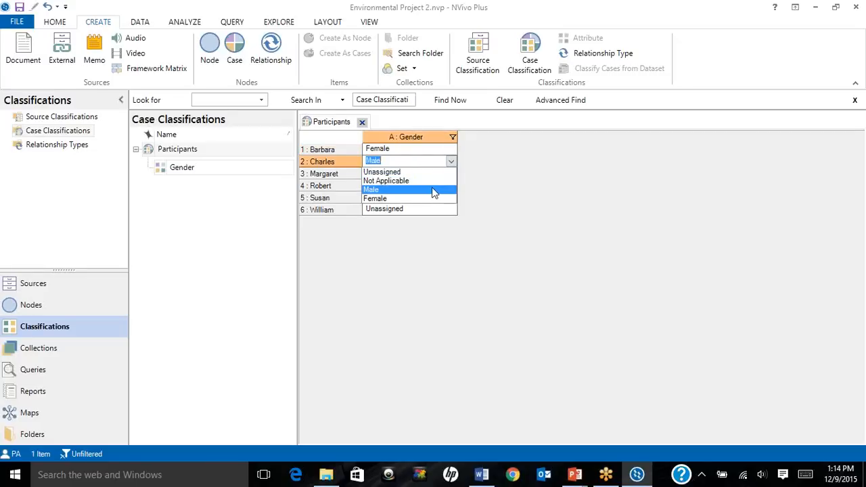
left_click(434, 191)
left_click(450, 174)
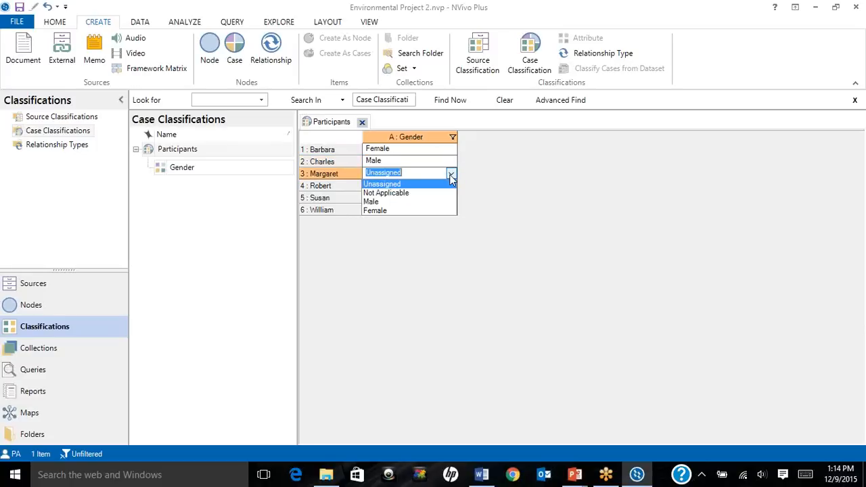
left_click(432, 210)
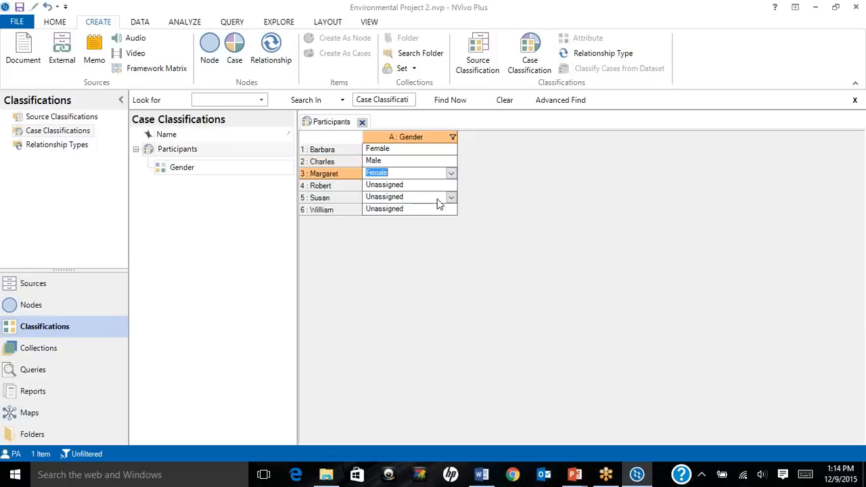
- Set Gender to Male for the fourth and sixth participant cases and Female for the fifth
left_click(450, 185)
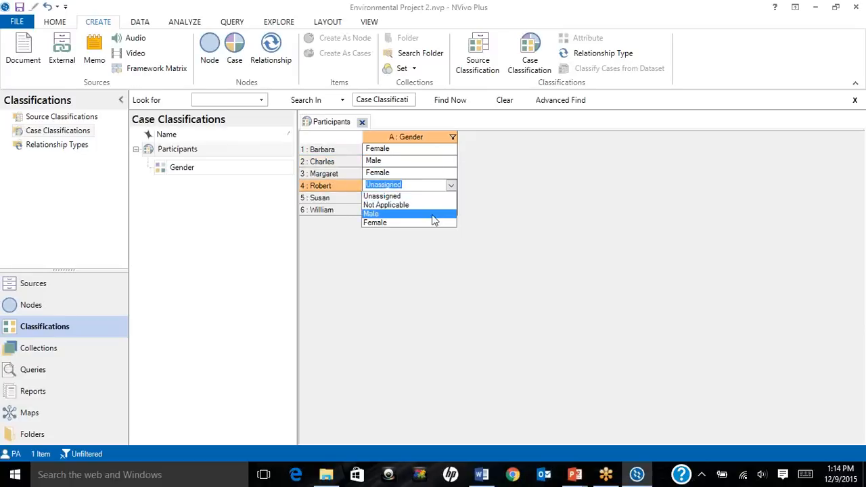
left_click(432, 213)
left_click(451, 197)
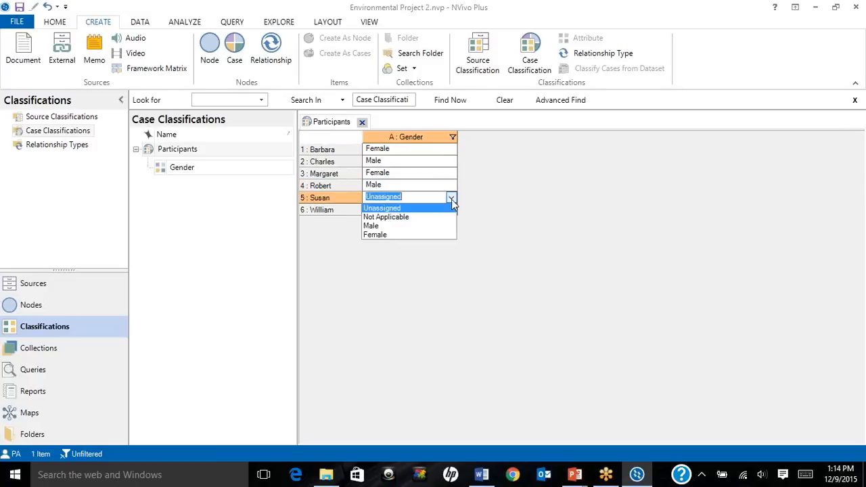
left_click(431, 235)
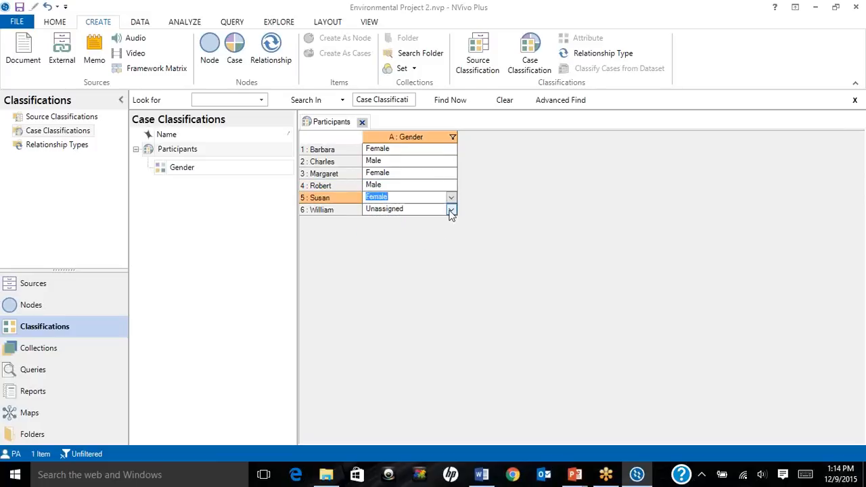
left_click(450, 209)
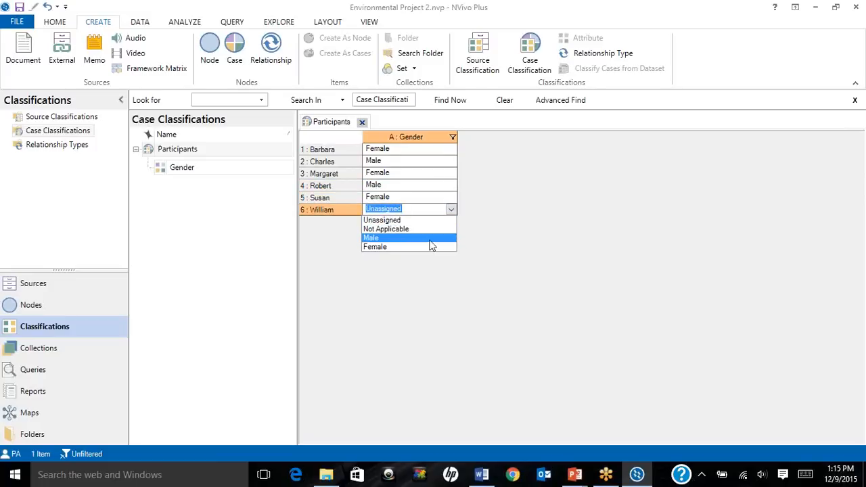
left_click(433, 238)
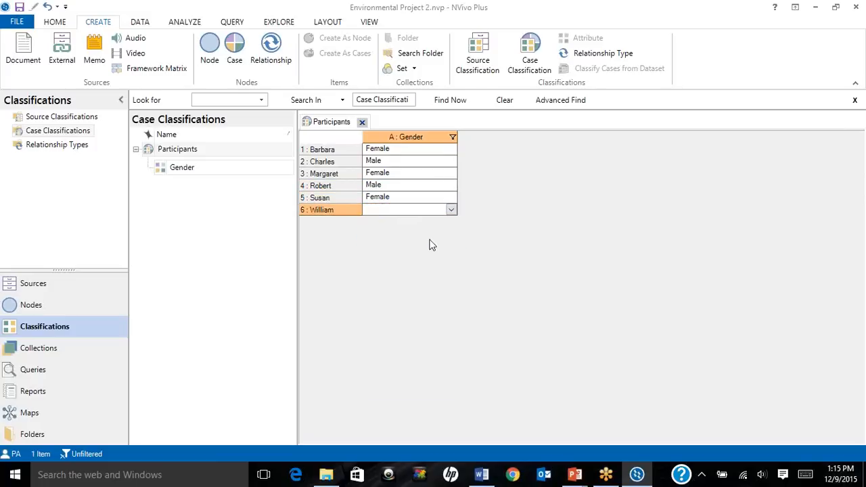
right_click(486, 244)
left_click(506, 205)
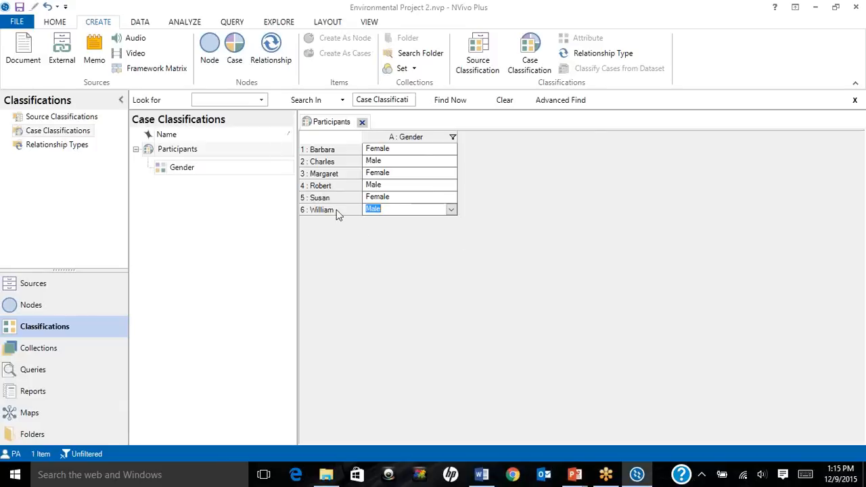
- Start a Matrix Coding query and add the first three internal interview sources as its rows
left_click(45, 284)
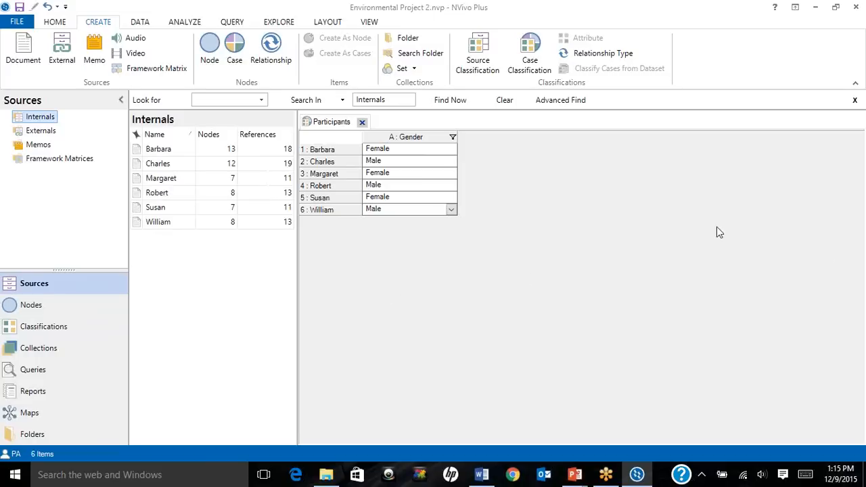
left_click(234, 22)
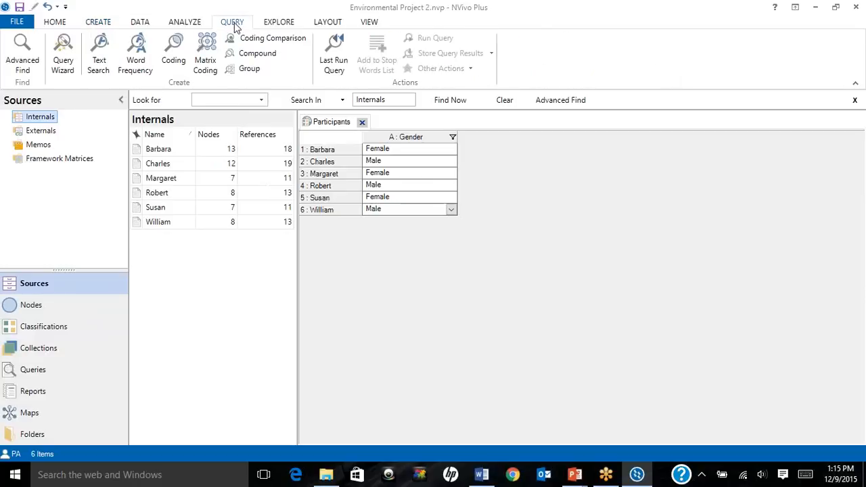
left_click(209, 71)
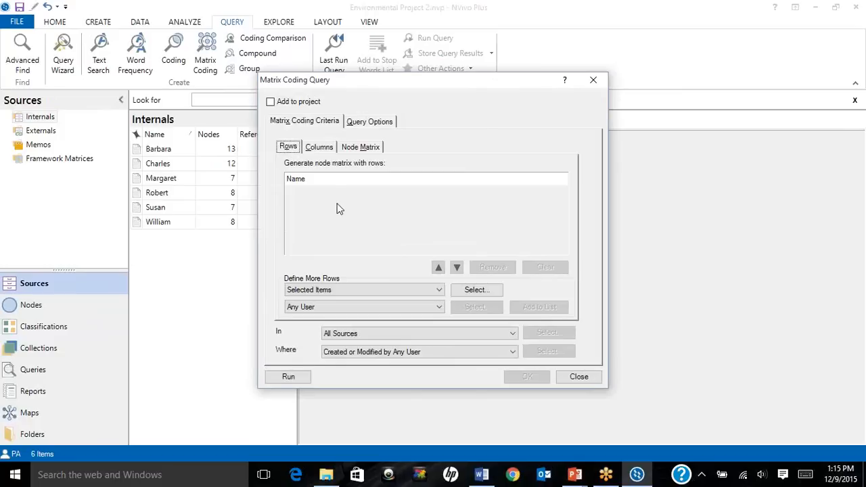
left_click(440, 290)
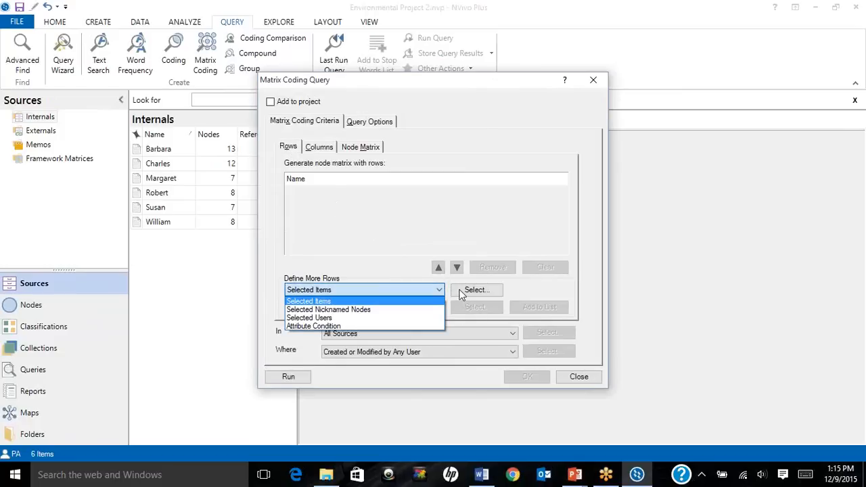
left_click(458, 291)
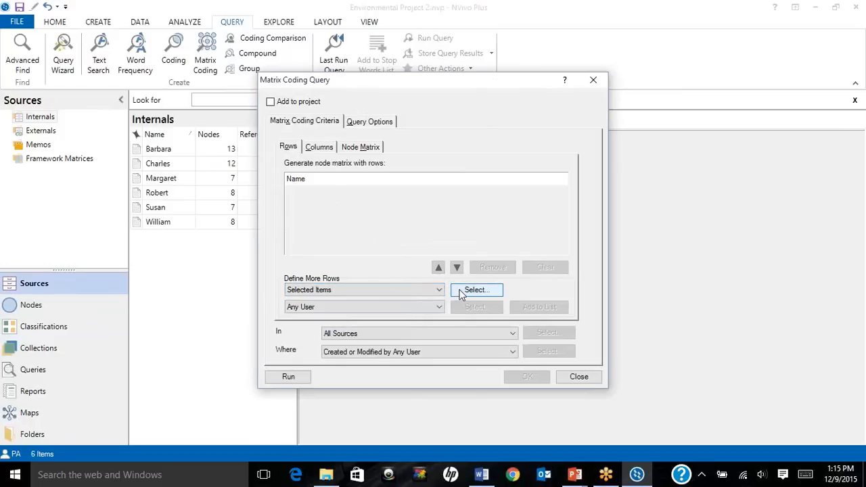
left_click(475, 290)
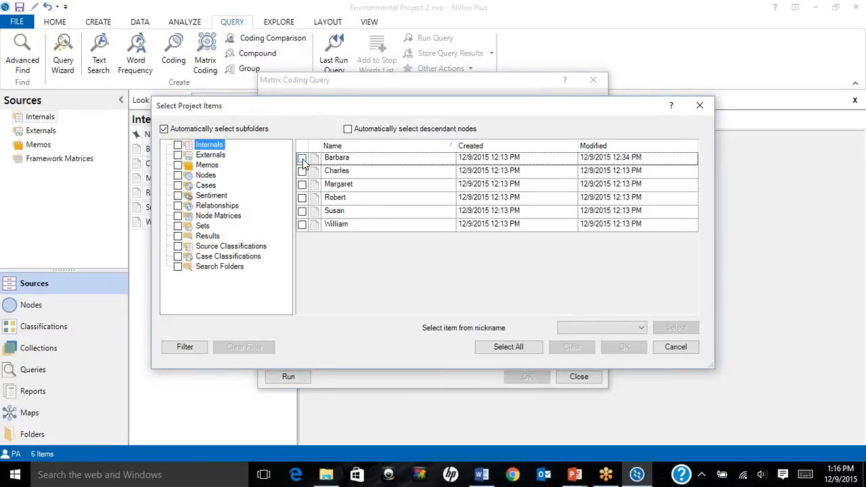
left_click(302, 159)
left_click(301, 170)
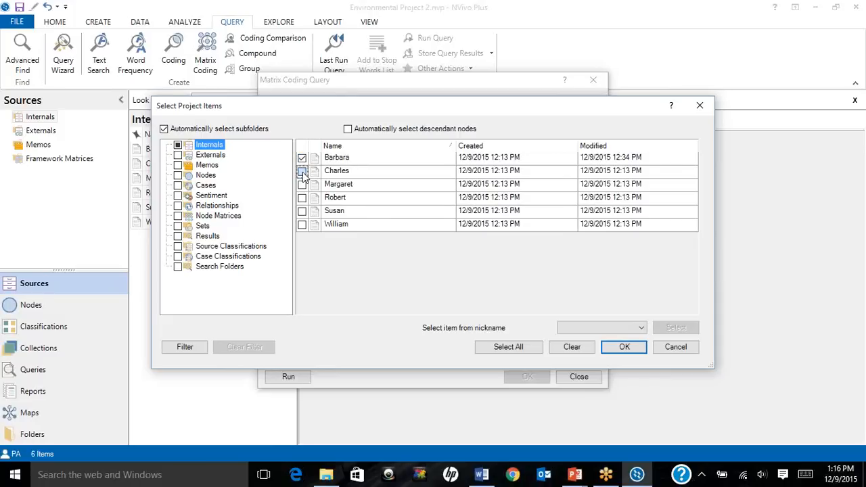
left_click(301, 187)
left_click(623, 352)
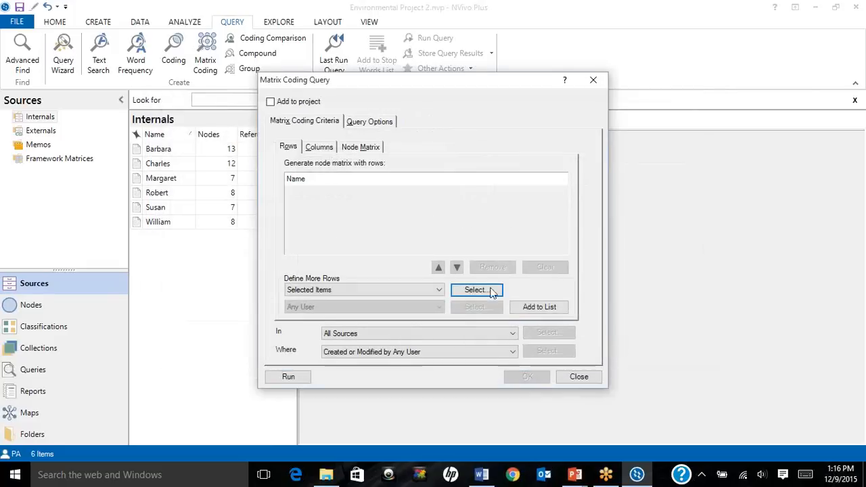
left_click(526, 307)
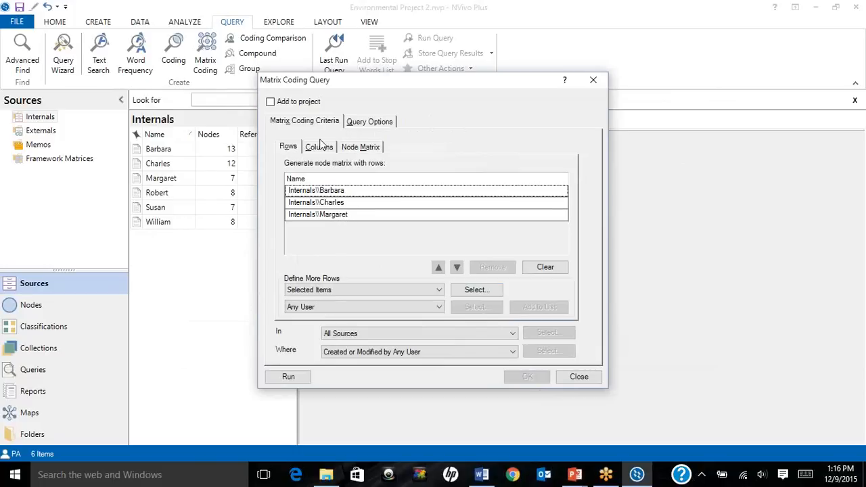
- Add the Mixed, Negative, Neutral and Positive nodes as the matrix columns and run the query
left_click(321, 148)
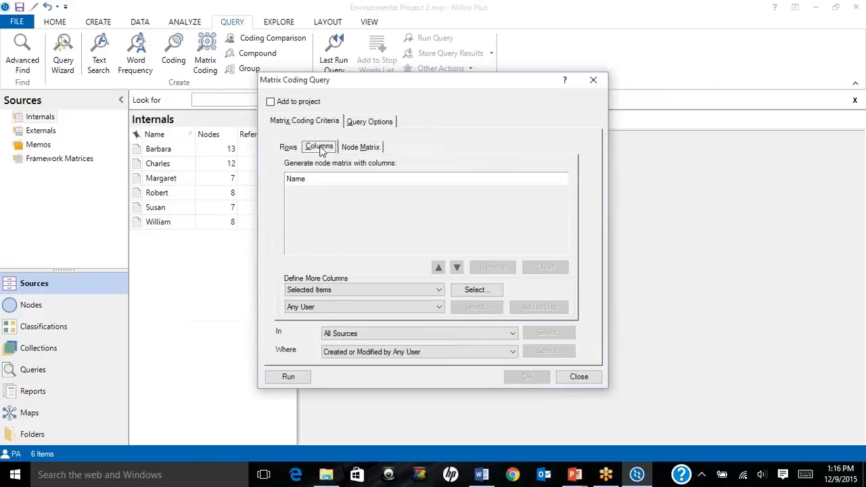
left_click(472, 290)
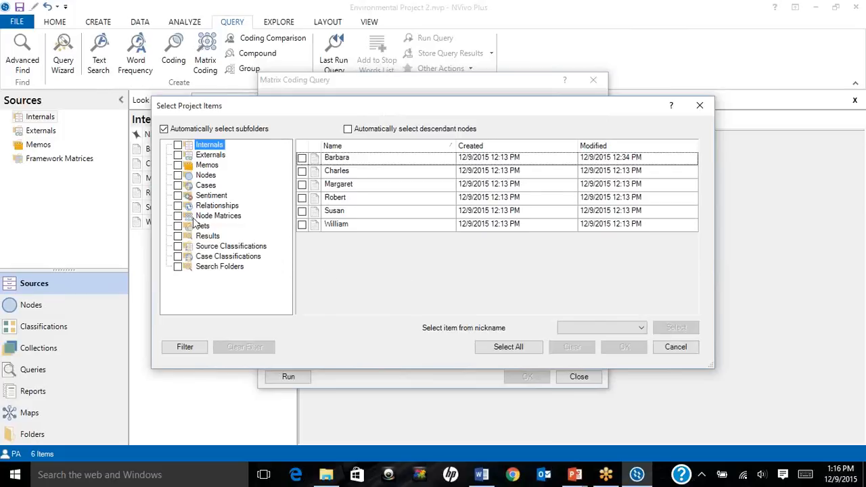
left_click(216, 177)
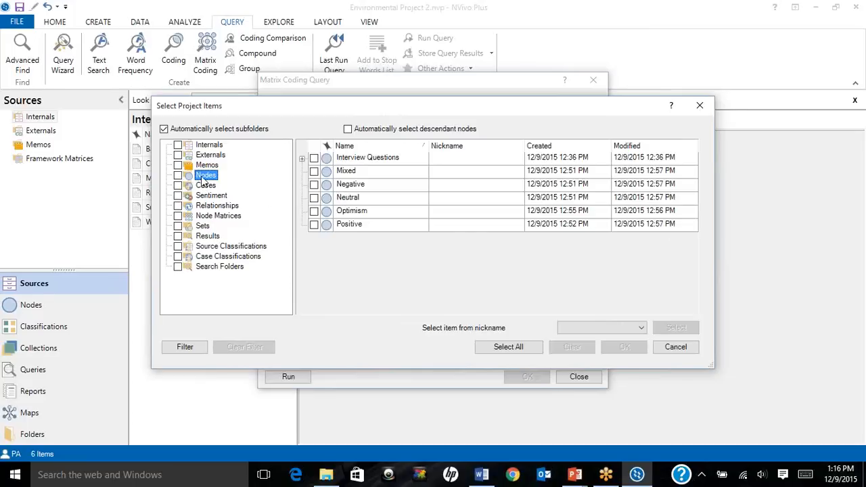
left_click(314, 171)
left_click(314, 186)
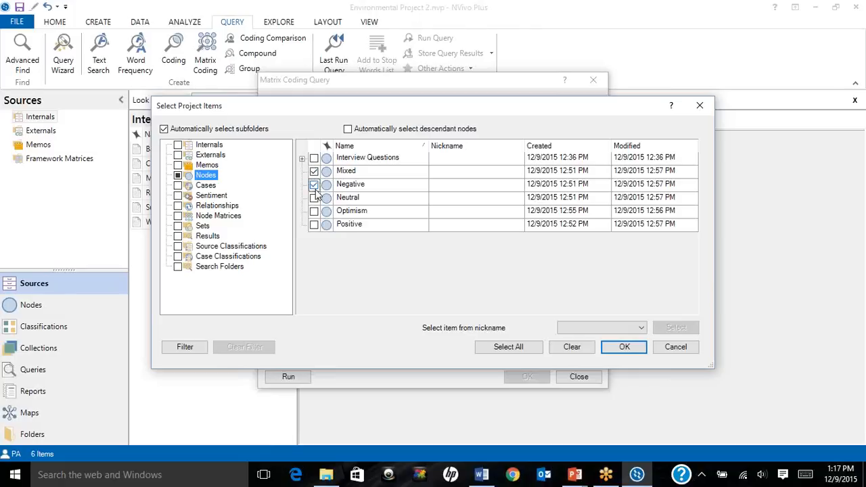
left_click(315, 212)
left_click(315, 226)
left_click(315, 212)
left_click(313, 198)
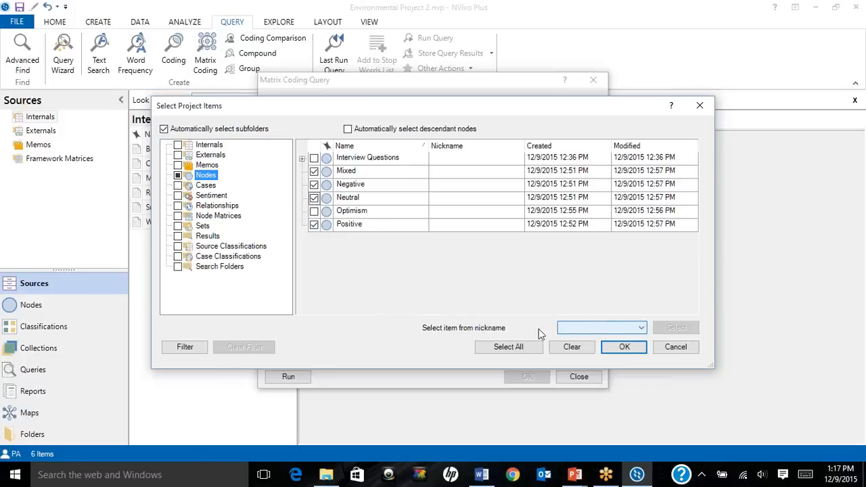
left_click(624, 347)
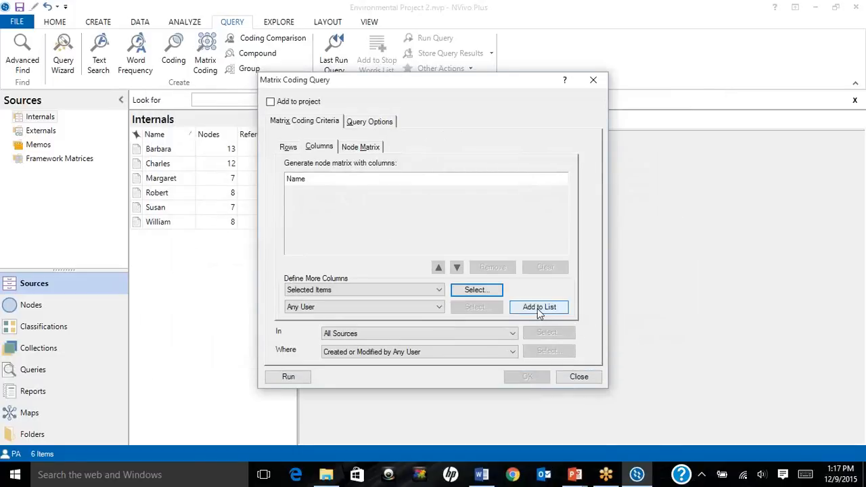
left_click(537, 308)
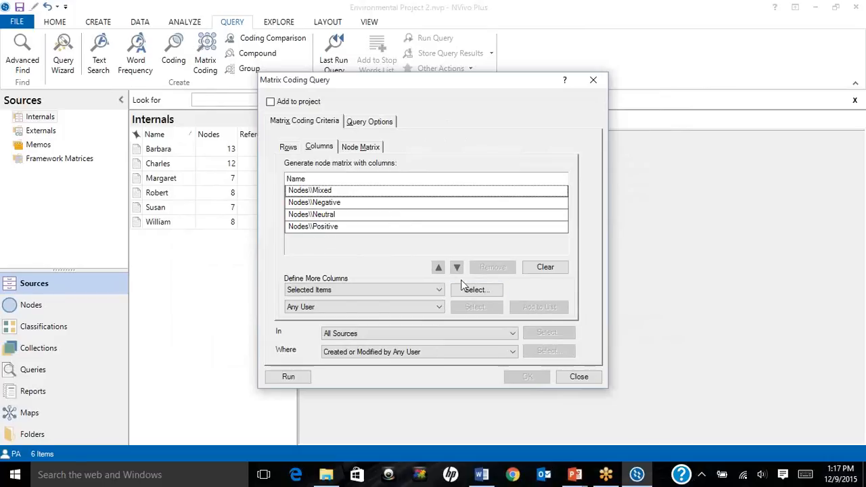
left_click(290, 378)
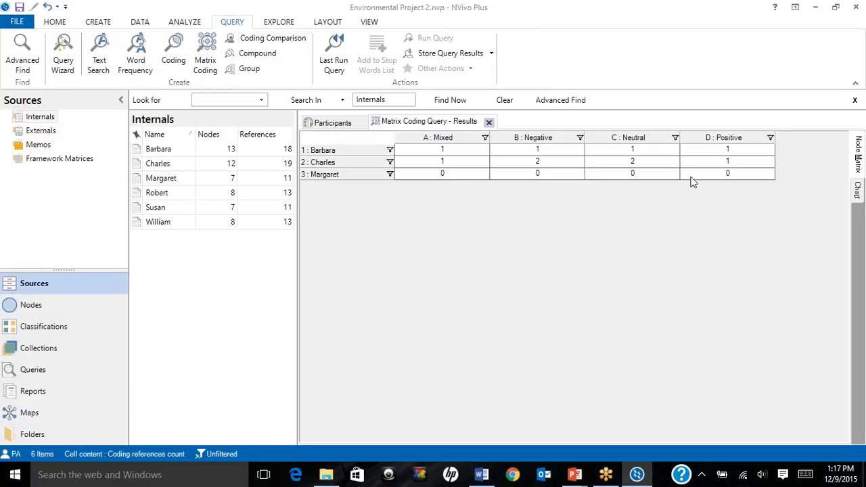
- Show the matrix coding results as a chart and examine the coding reference counts from several viewing angles
left_click(856, 191)
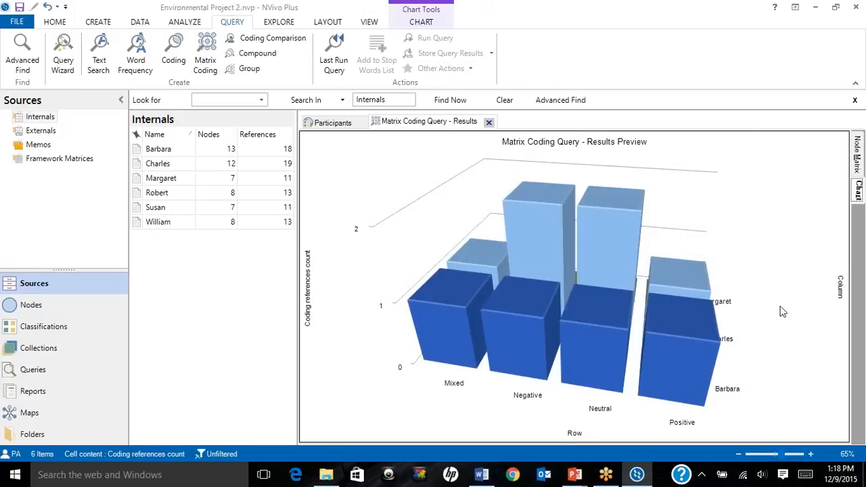
mouse_move(779, 306)
left_mouse_down()
mouse_move(776, 327)
mouse_move(775, 271)
mouse_move(777, 304)
left_mouse_up()
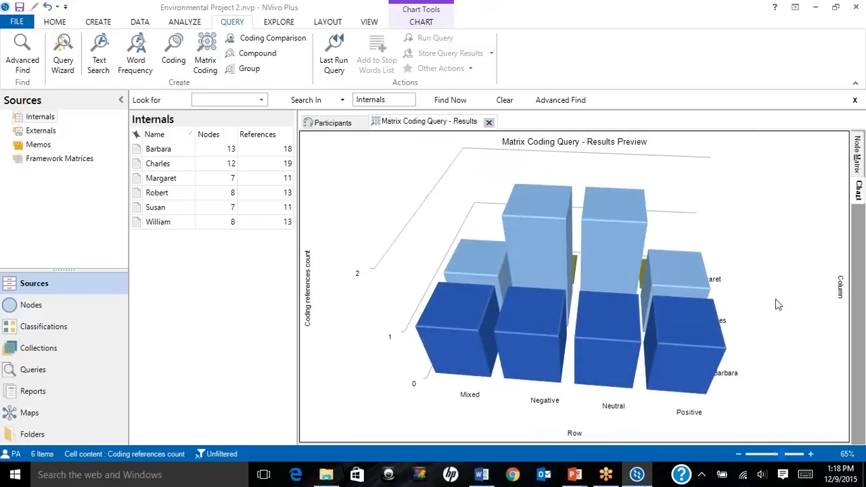
mouse_move(777, 304)
left_mouse_down()
mouse_move(767, 302)
mouse_move(782, 267)
mouse_move(767, 286)
mouse_move(764, 330)
mouse_move(785, 296)
mouse_move(784, 363)
mouse_move(782, 270)
mouse_move(778, 293)
left_mouse_up()
mouse_move(653, 284)
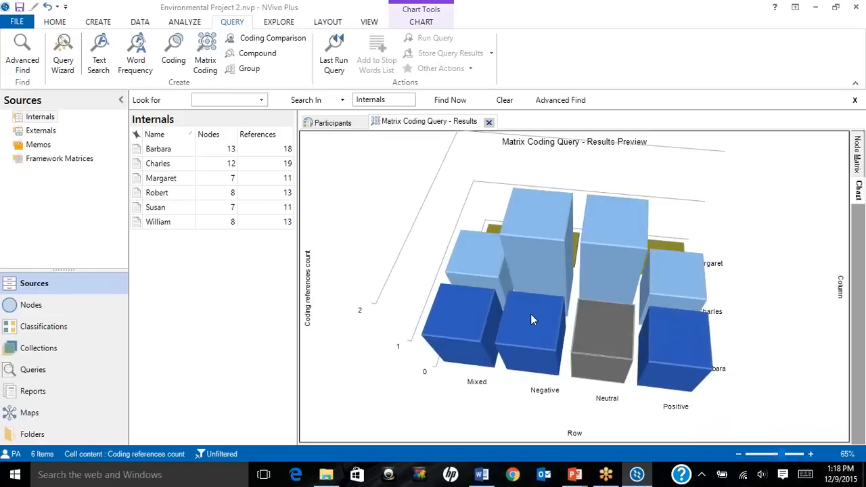
mouse_move(556, 302)
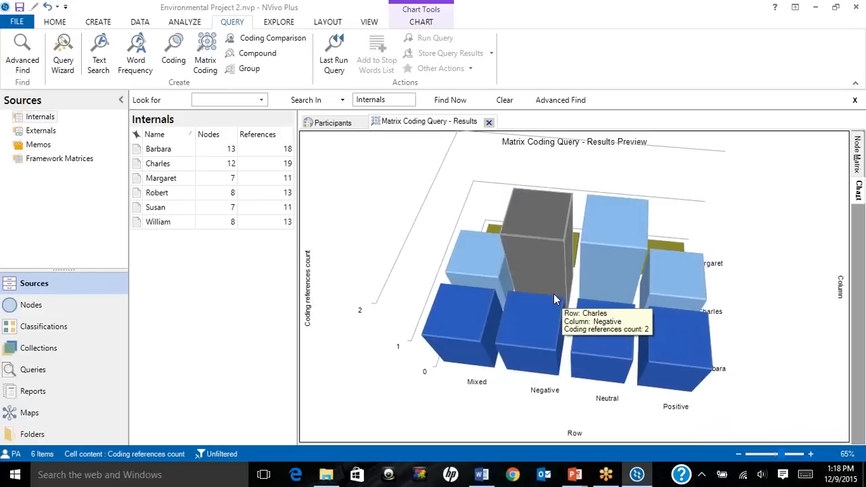
mouse_move(598, 282)
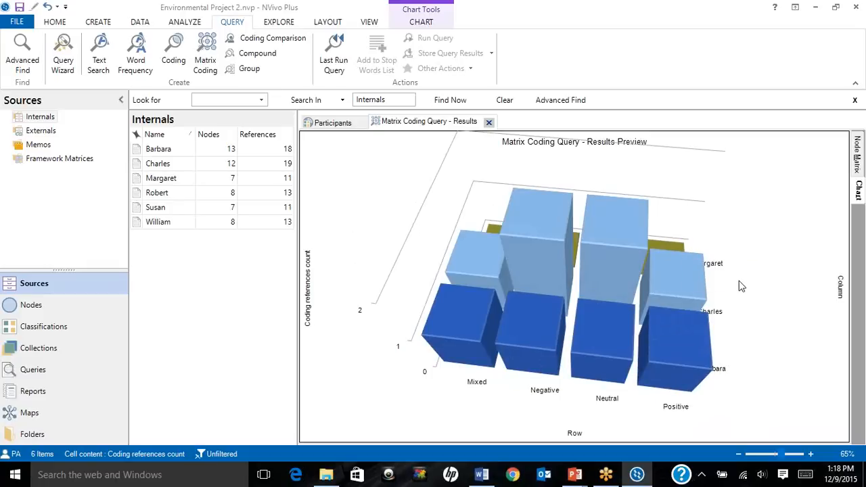
left_click_drag(741, 286, 801, 320)
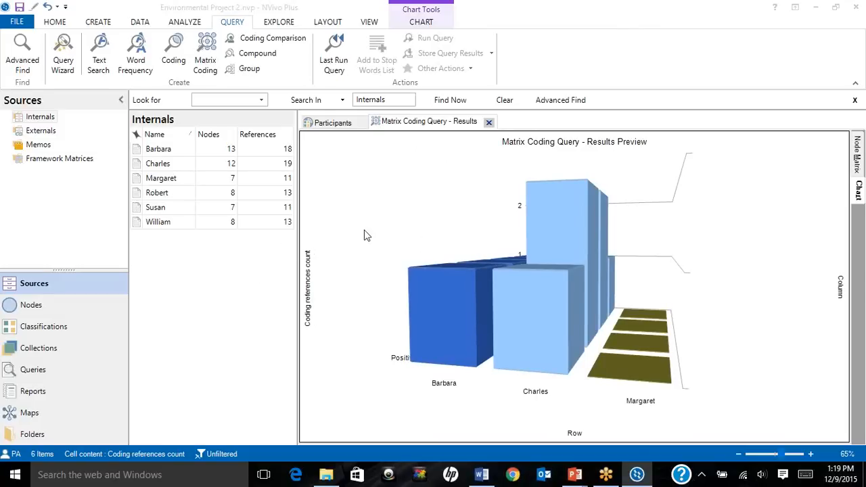
- Rotate the matrix coding chart to compare the bars from the front and from above, inspecting the second source's Positive count
mouse_move(477, 223)
left_mouse_down()
mouse_move(452, 212)
mouse_move(473, 226)
left_mouse_up()
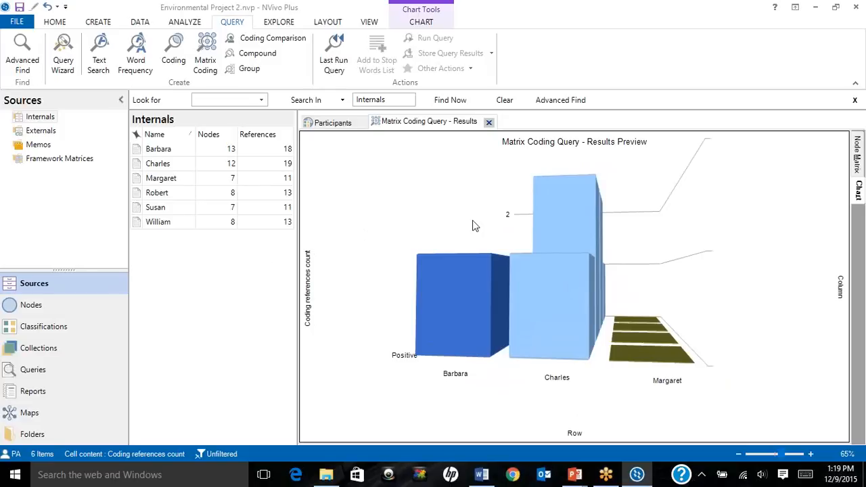
mouse_move(473, 225)
left_mouse_down()
mouse_move(512, 224)
mouse_move(481, 232)
mouse_move(479, 223)
left_mouse_up()
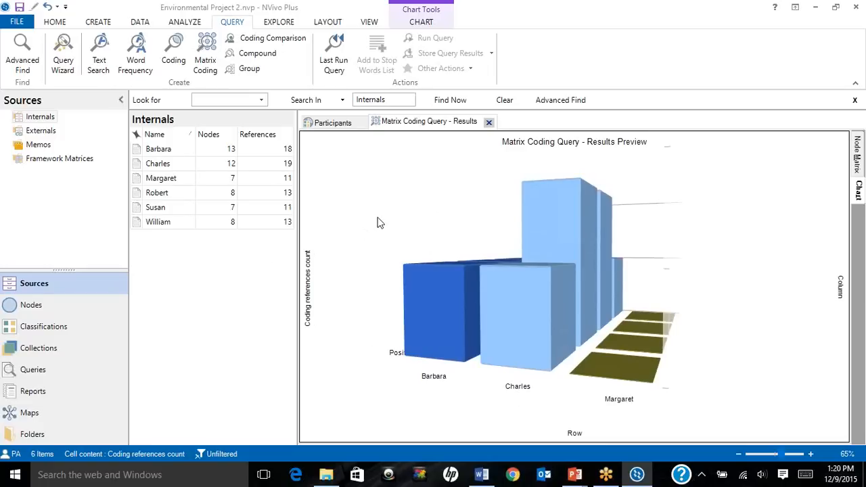
mouse_move(533, 302)
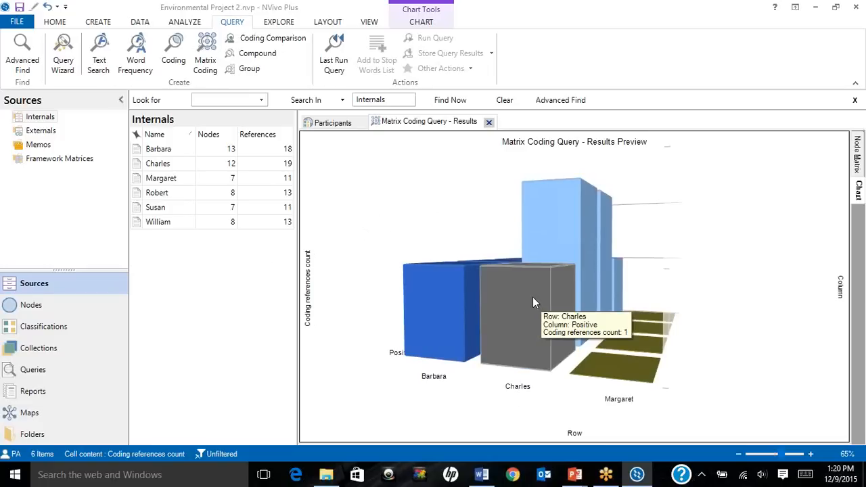
left_click_drag(533, 297, 524, 273)
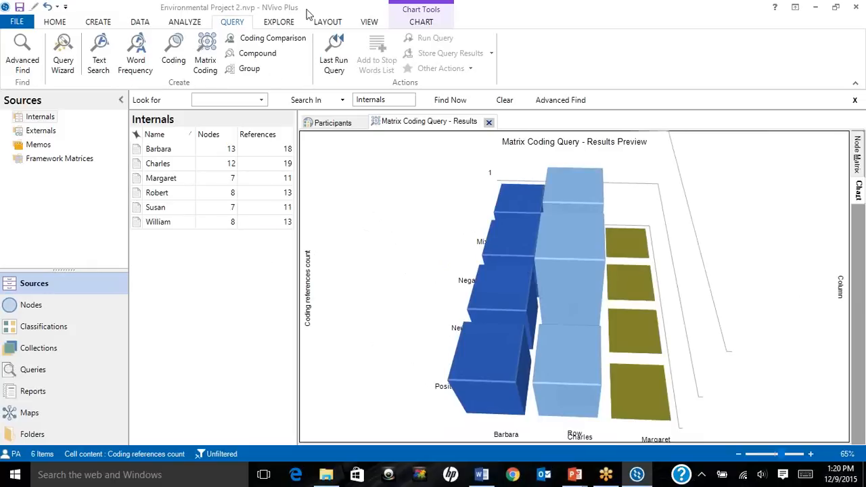
- Close the matrix coding query results and the Participants classification sheet
left_click(282, 24)
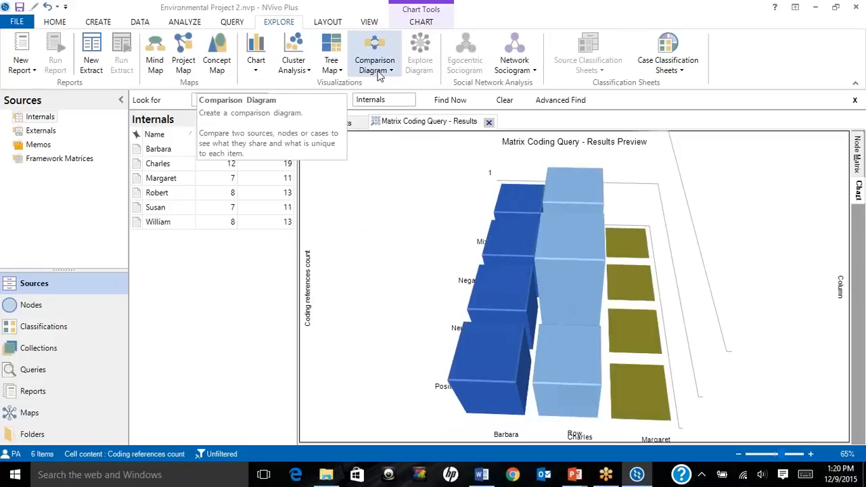
left_click(488, 121)
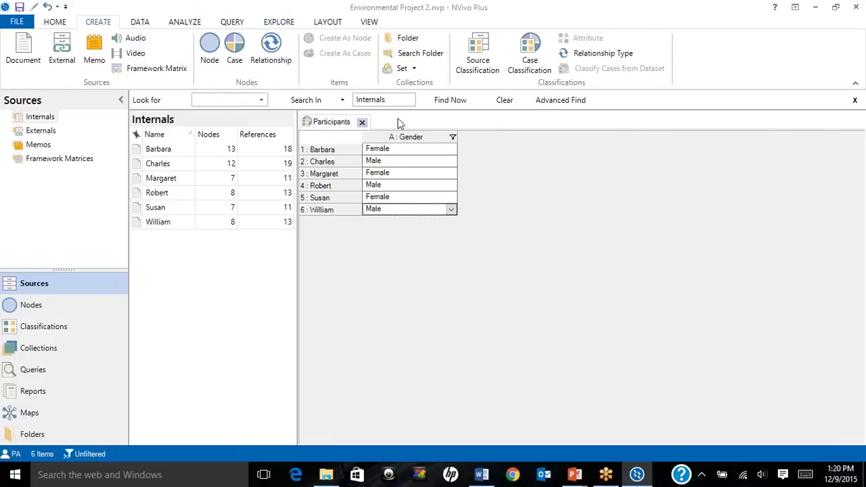
left_click(362, 122)
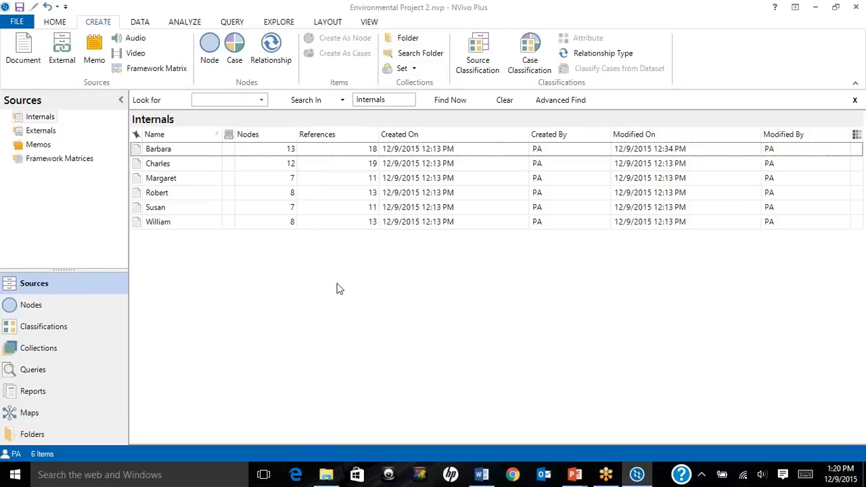
- Create a comparison diagram of the first two participant cases
left_click(275, 23)
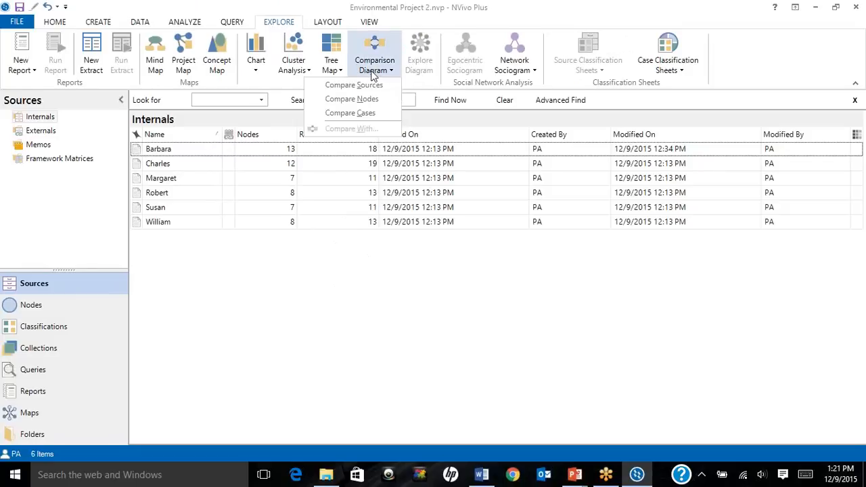
left_click(363, 114)
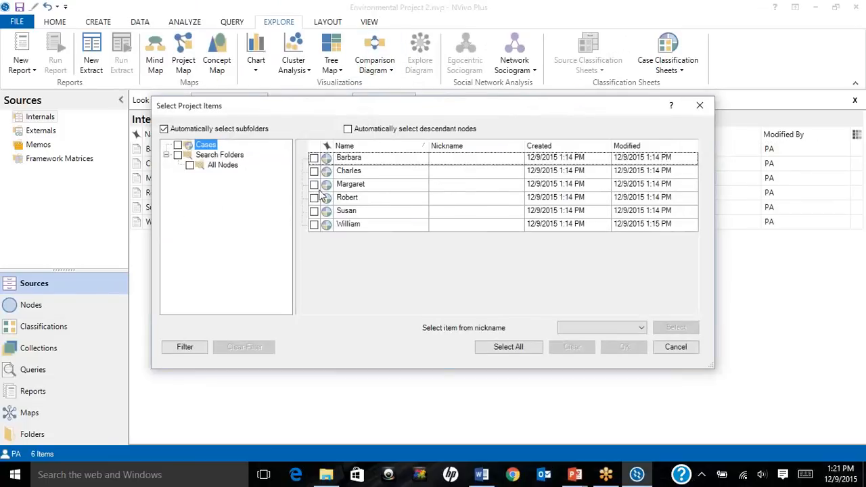
left_click(314, 159)
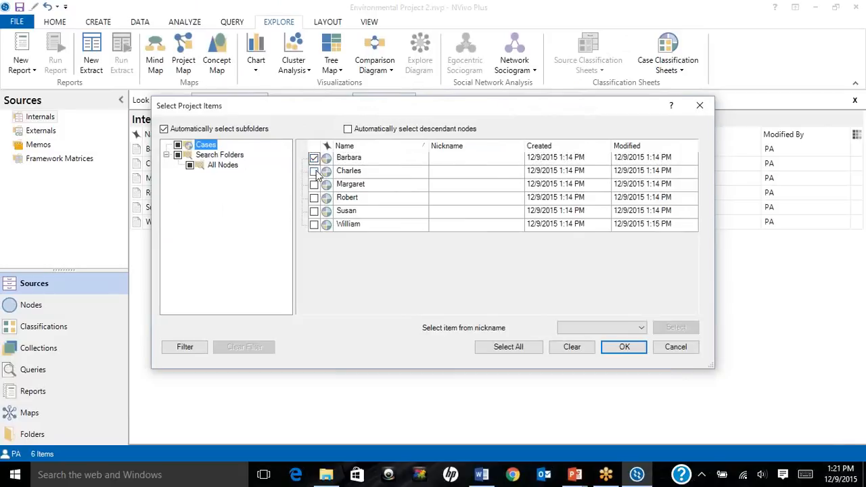
left_click(313, 171)
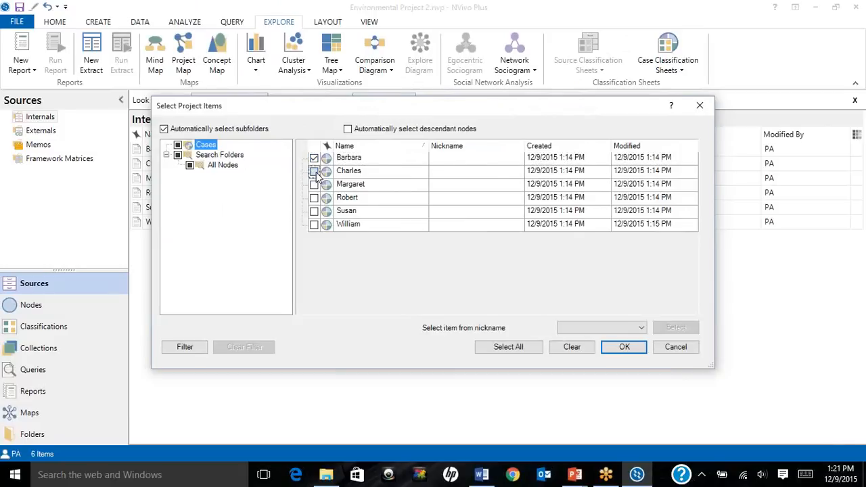
left_click(622, 347)
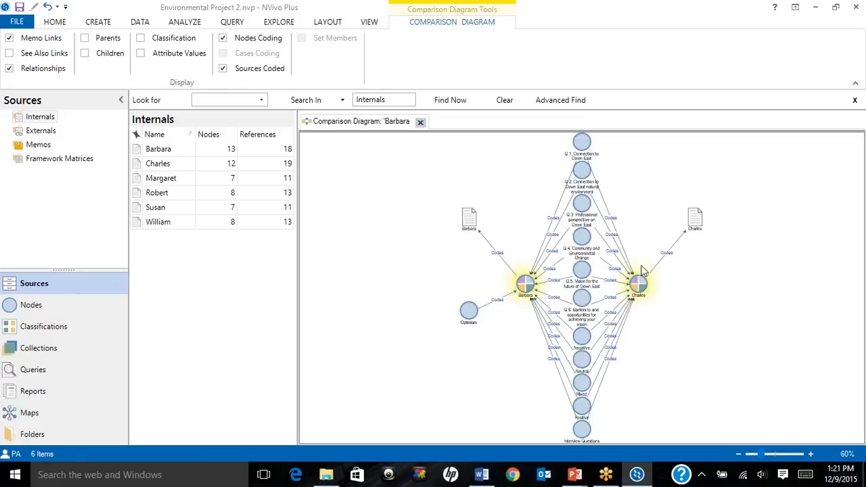
- Spread the two case items and the Optimism node outward from the shared nodes in the comparison diagram
left_click_drag(648, 286, 710, 291)
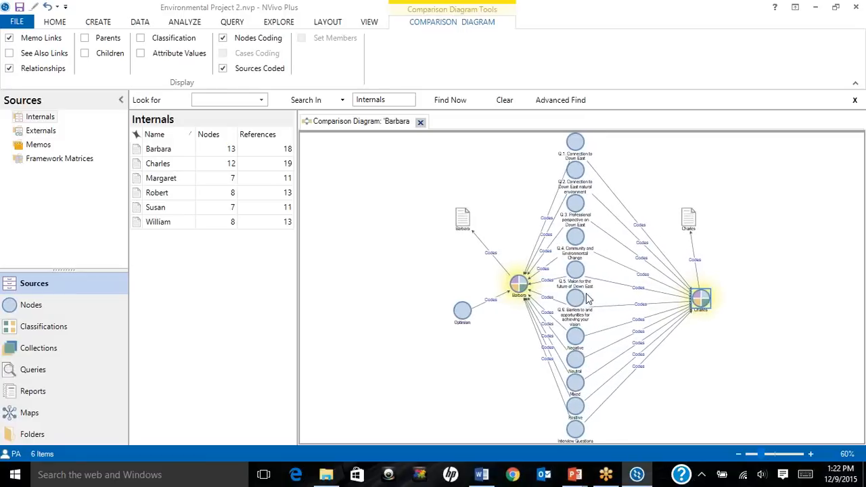
left_click_drag(521, 289, 409, 350)
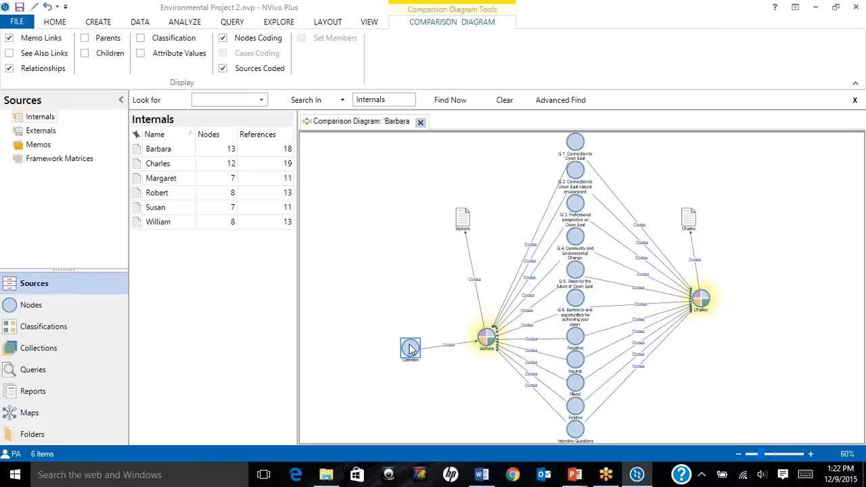
left_click_drag(518, 333, 508, 301)
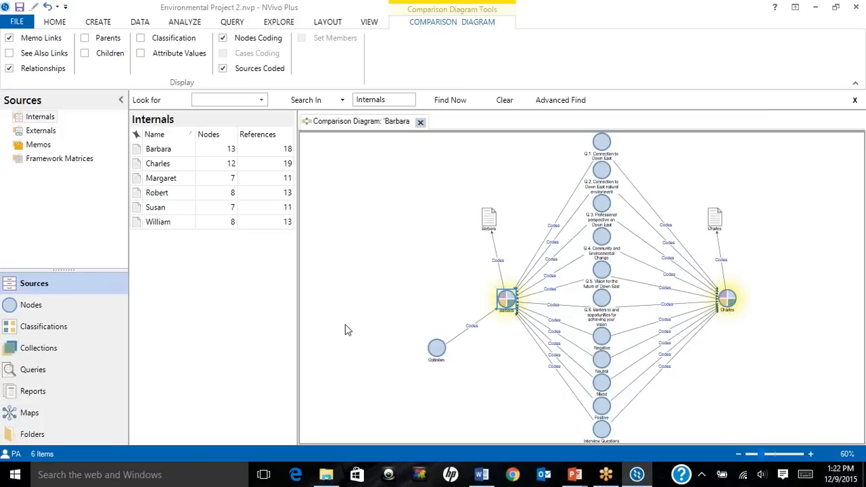
right_click(370, 235)
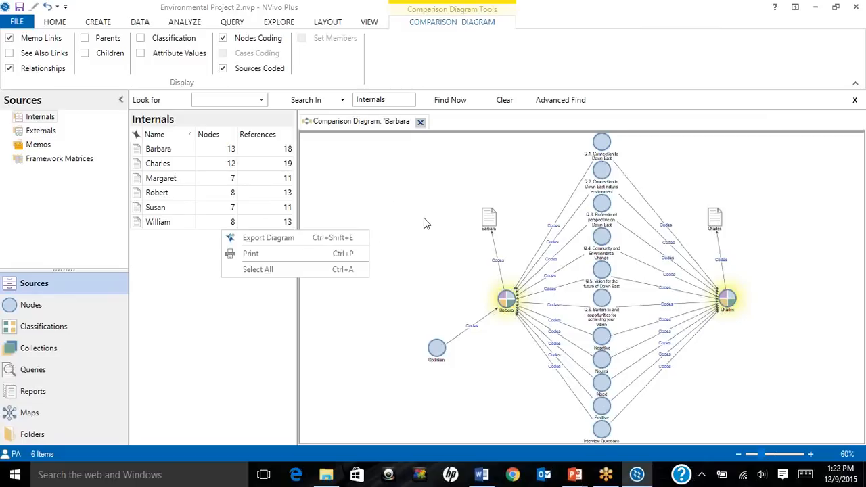
left_click(389, 225)
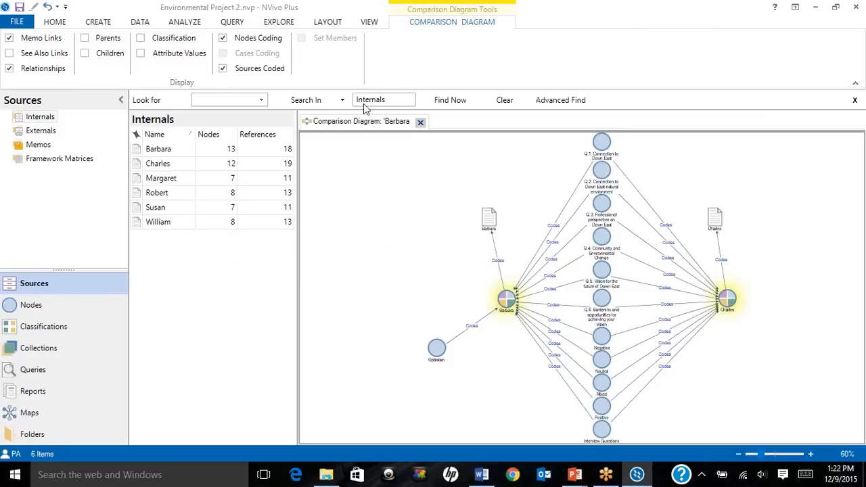
left_click(280, 23)
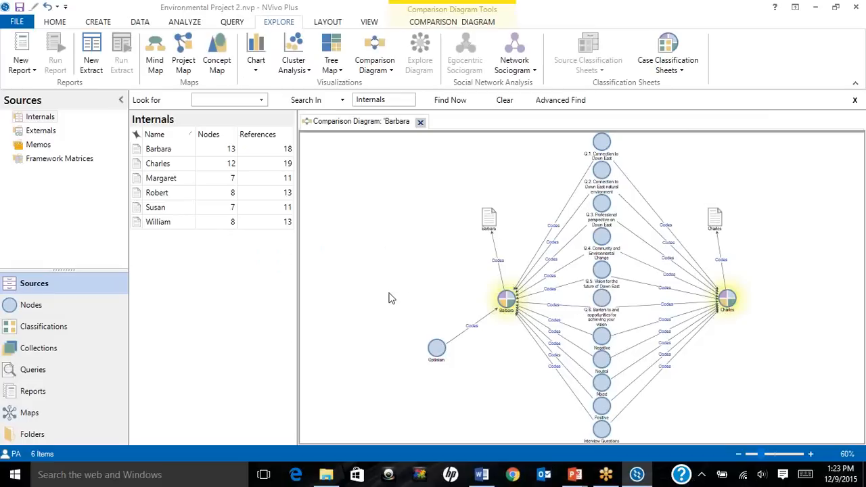
- Go to the project's nodes and open the Mixed node to show its coded references
left_click(82, 309)
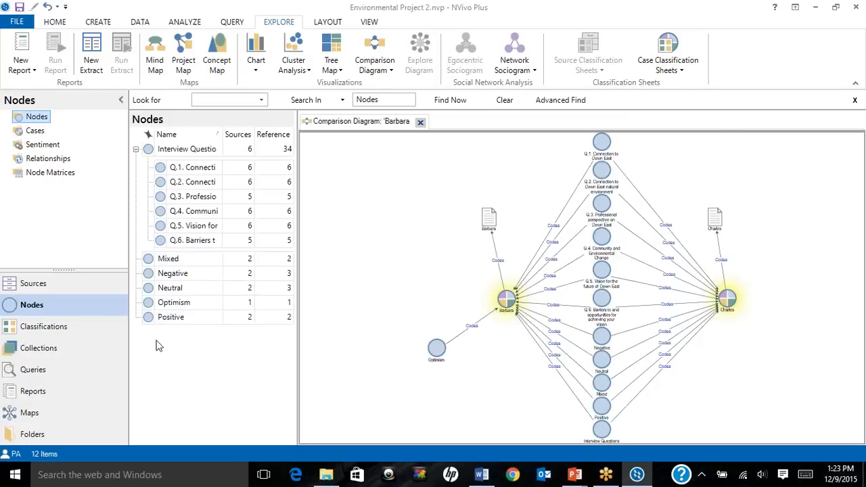
left_click(191, 261)
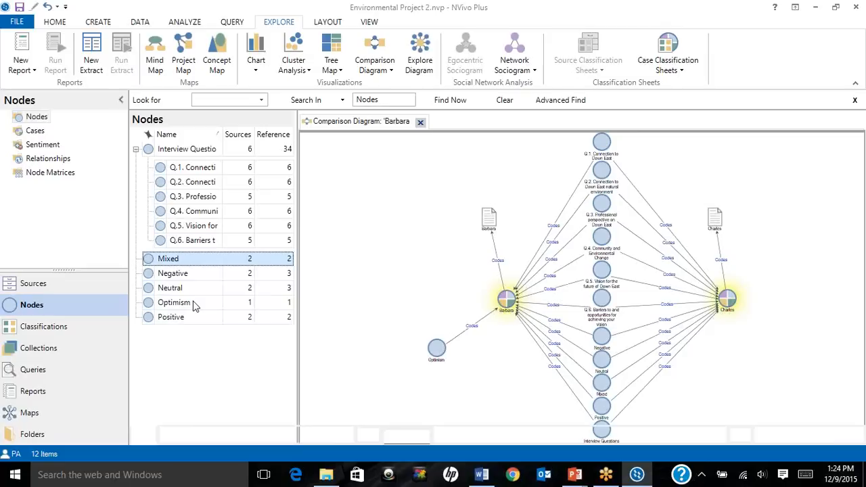
key("F2")
- Select the nodes from Mixed through Positive and look up the options for exporting them
left_click(174, 317)
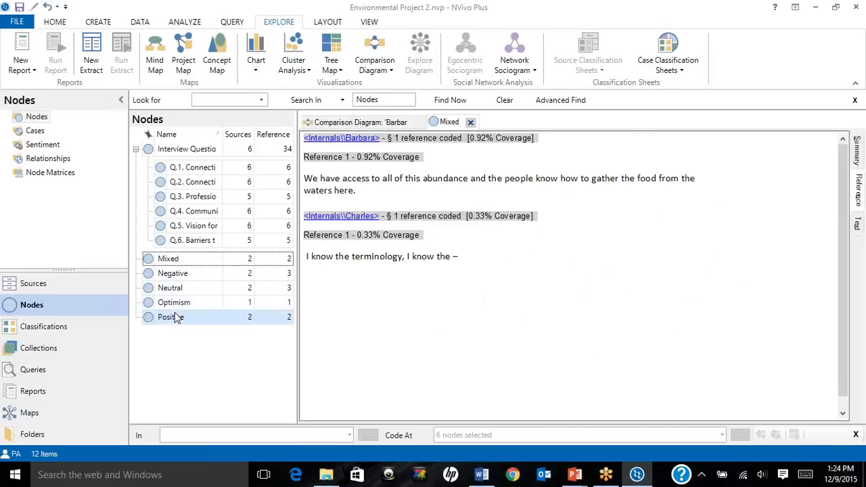
left_click(169, 259)
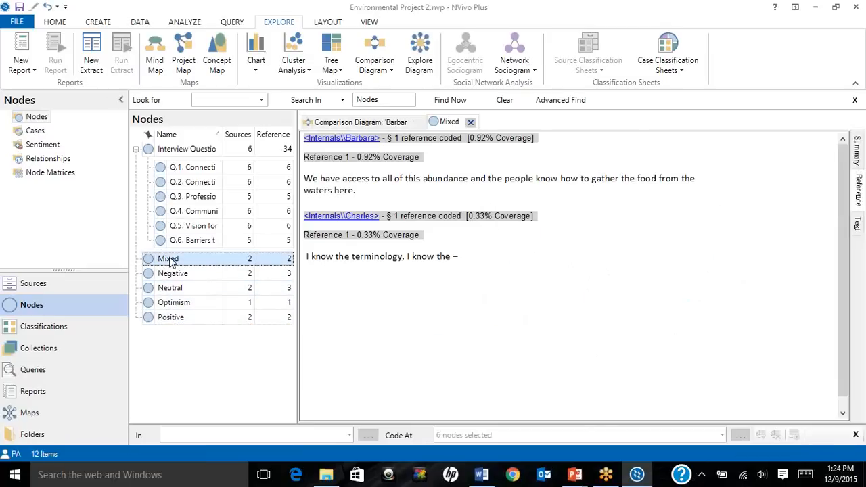
left_click(172, 320, "shift")
right_click(174, 319)
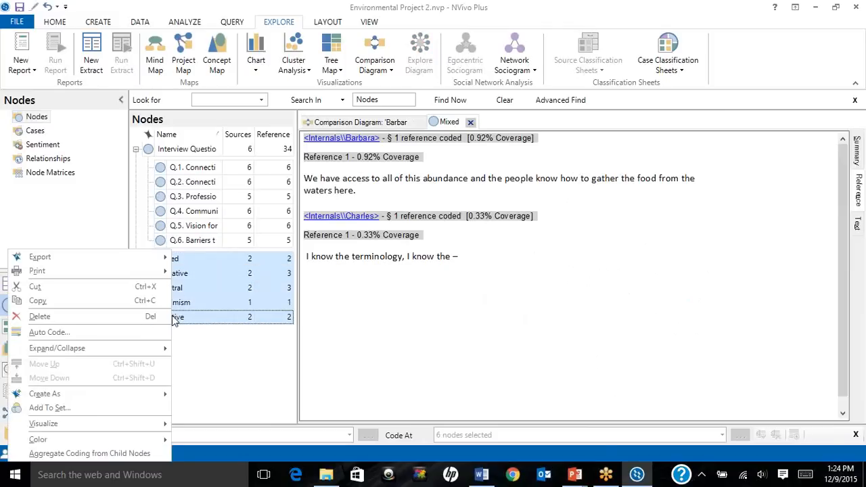
mouse_move(142, 353)
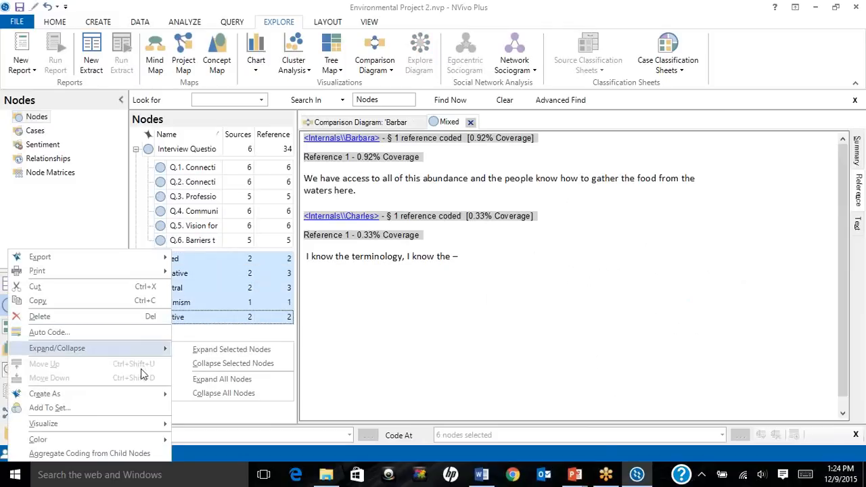
mouse_move(135, 419)
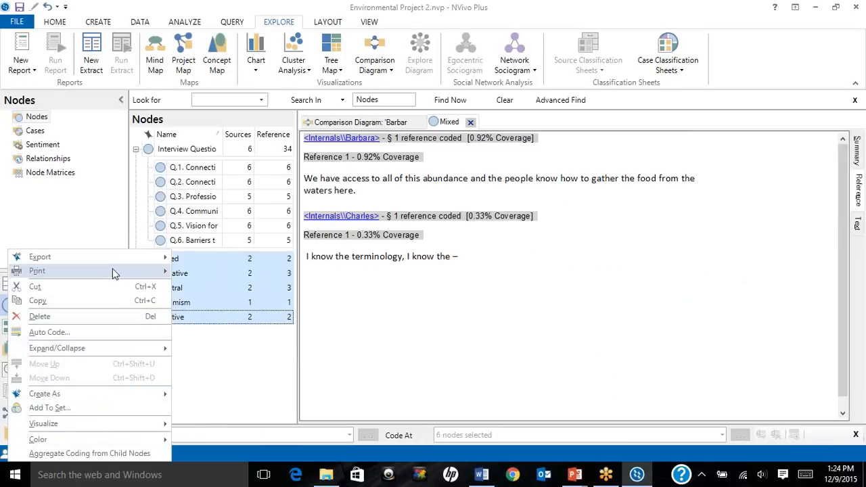
mouse_move(113, 263)
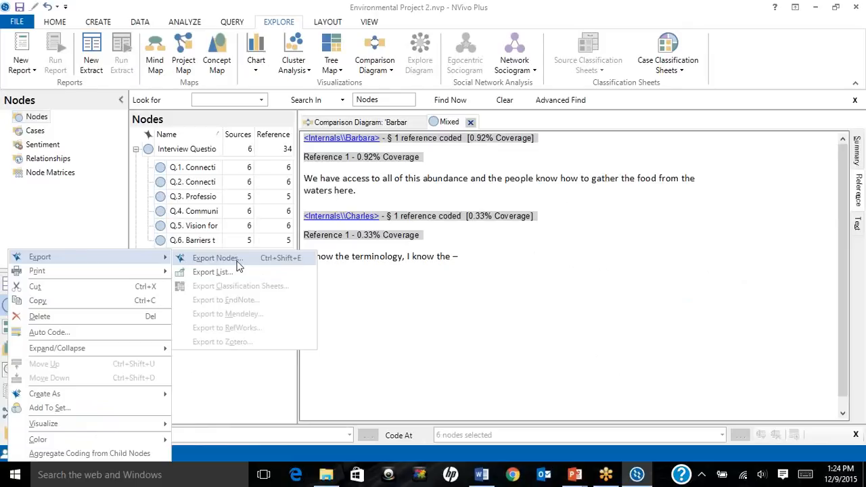
left_click(411, 316)
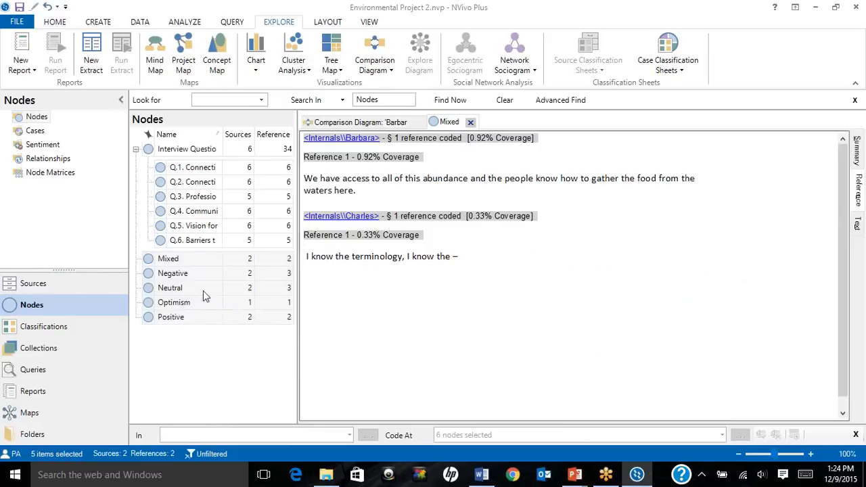
left_click(176, 264)
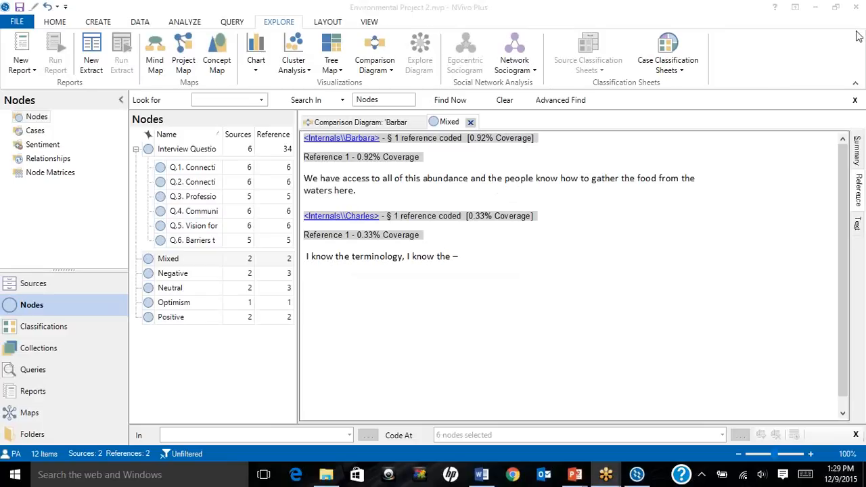
left_click(480, 259)
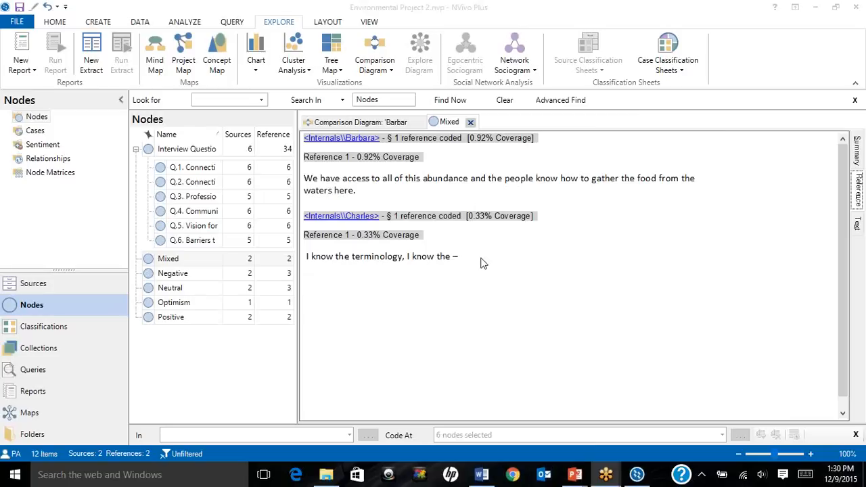